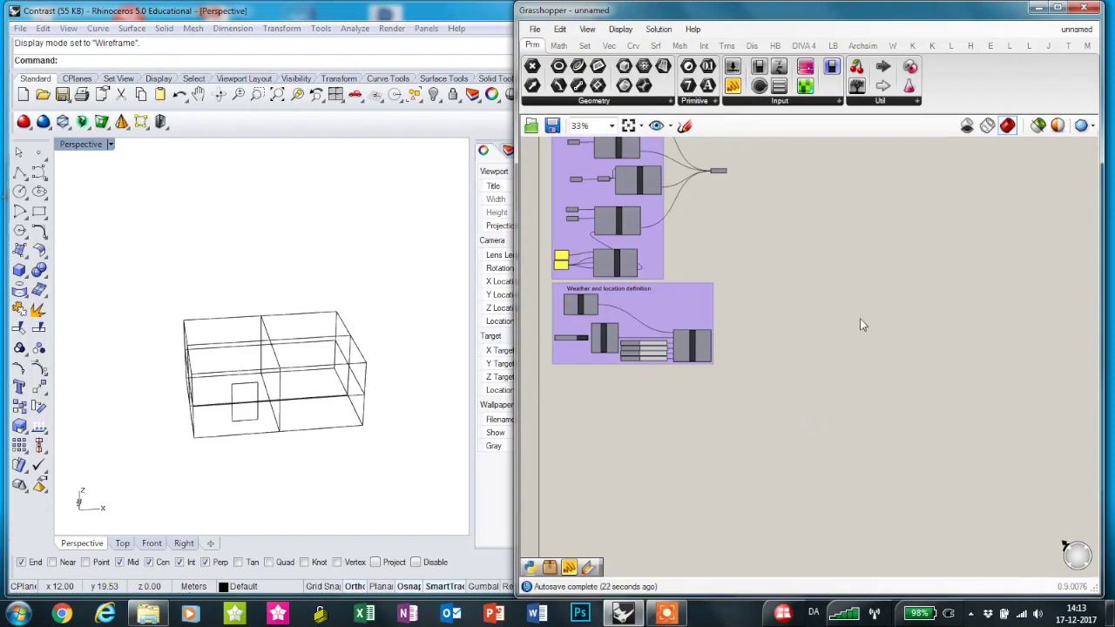
Examine the room model and the existing Honeybee surface and weather definition groups
right_click_drag(759, 269, 756, 374)
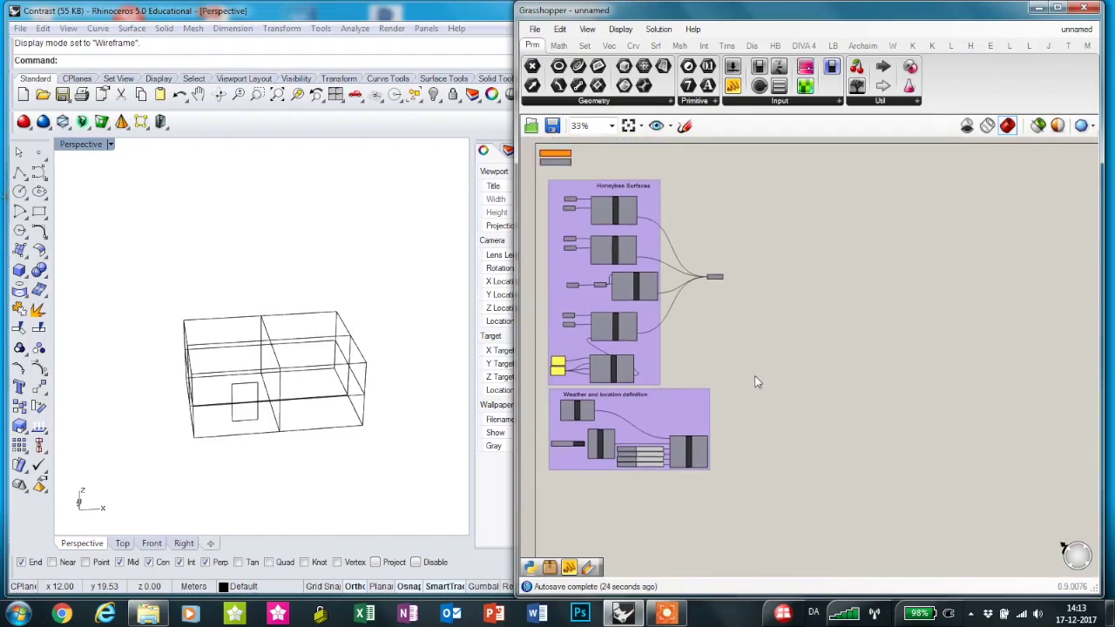
scroll(644, 278, "up", 2)
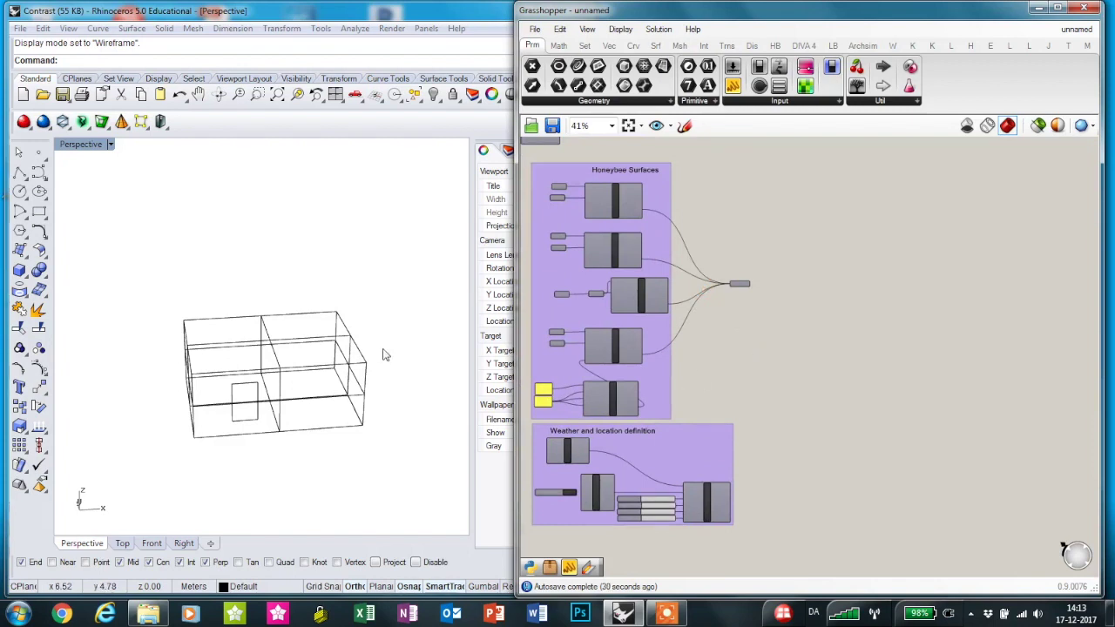
right_click_drag(388, 357, 386, 368)
scroll(172, 445, "up", 5)
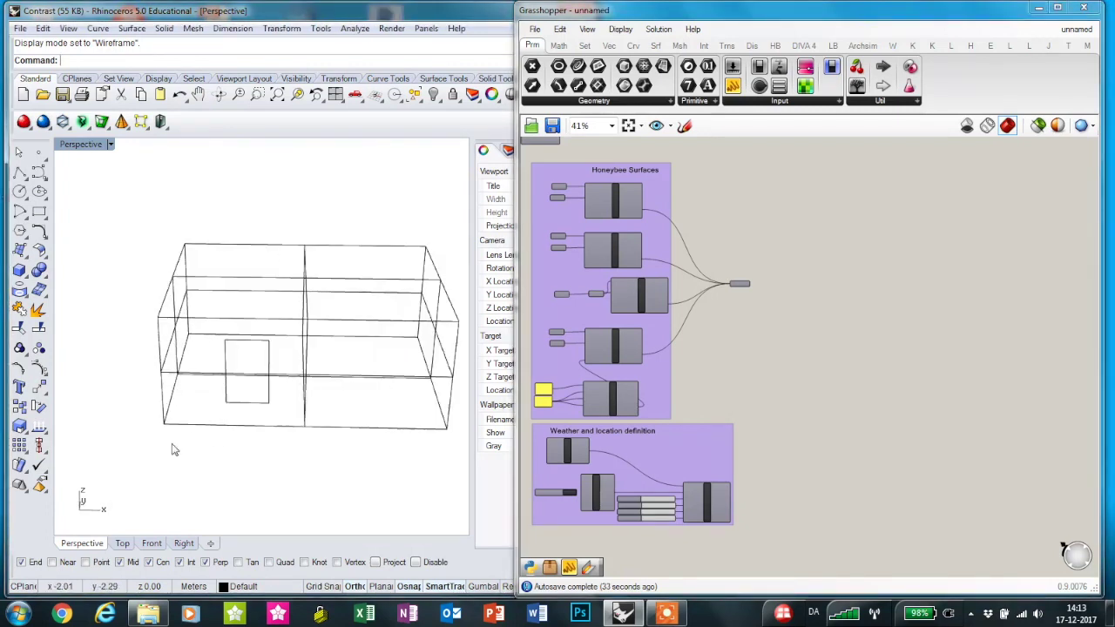
right_click_drag(354, 425, 314, 424)
scroll(741, 312, "up", 4)
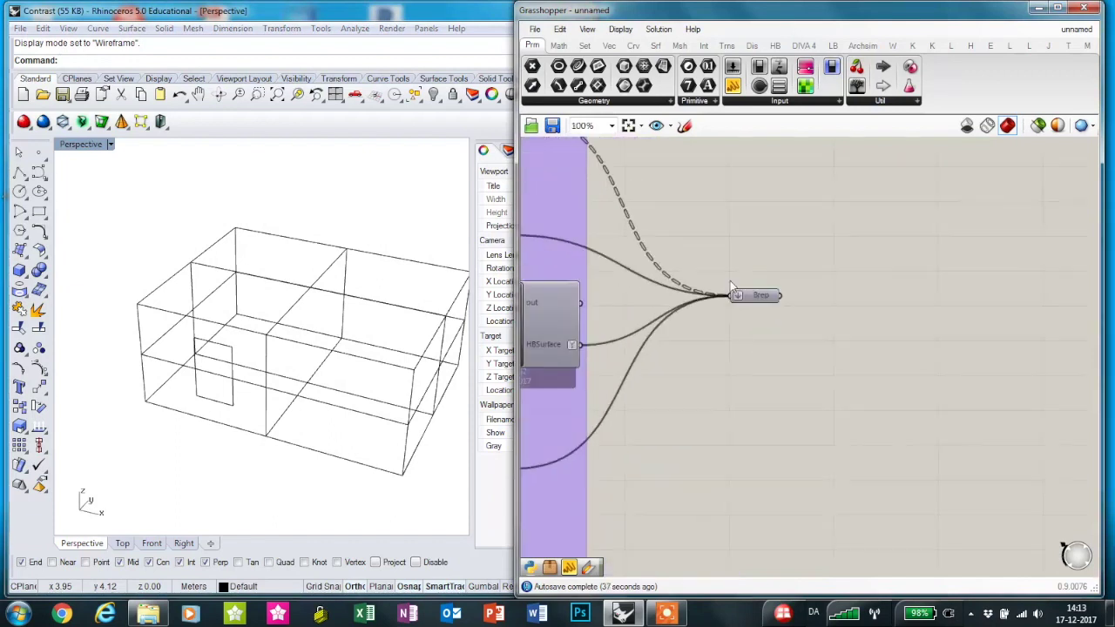
scroll(768, 342, "down", 3)
right_click_drag(764, 405, 839, 289)
scroll(730, 514, "up", 2)
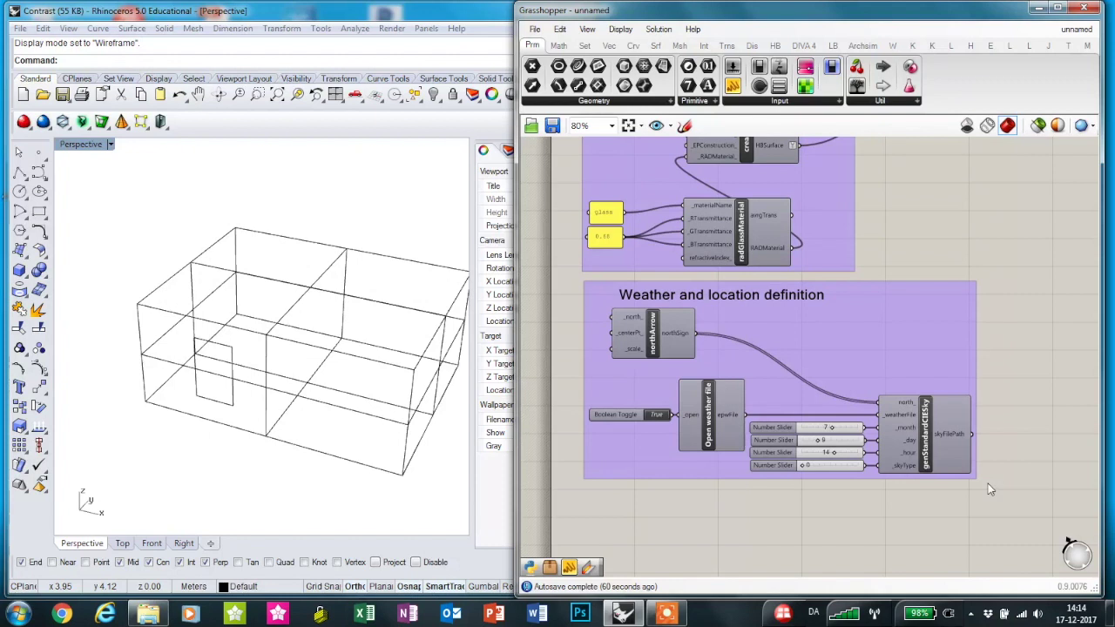
Add a Honeybee Image Based Simulation component beside the weather and location definition group
right_click_drag(1080, 260, 965, 292)
double_click(965, 291)
type("ima")
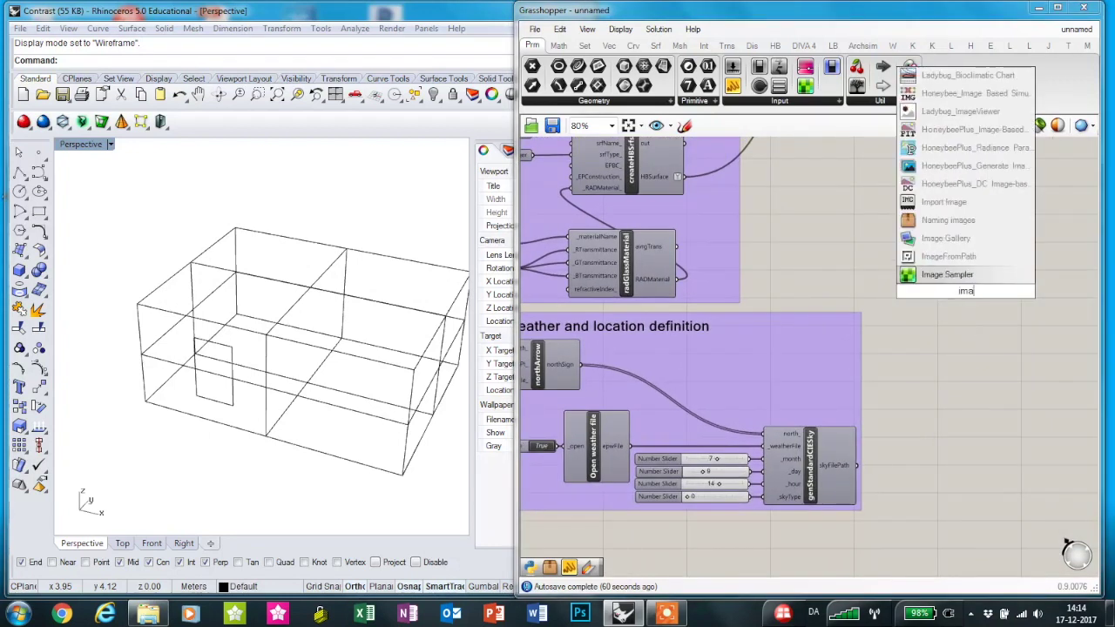
key("BackSpace")
key("BackSpace")
key("BackSpace")
type("honeybee im")
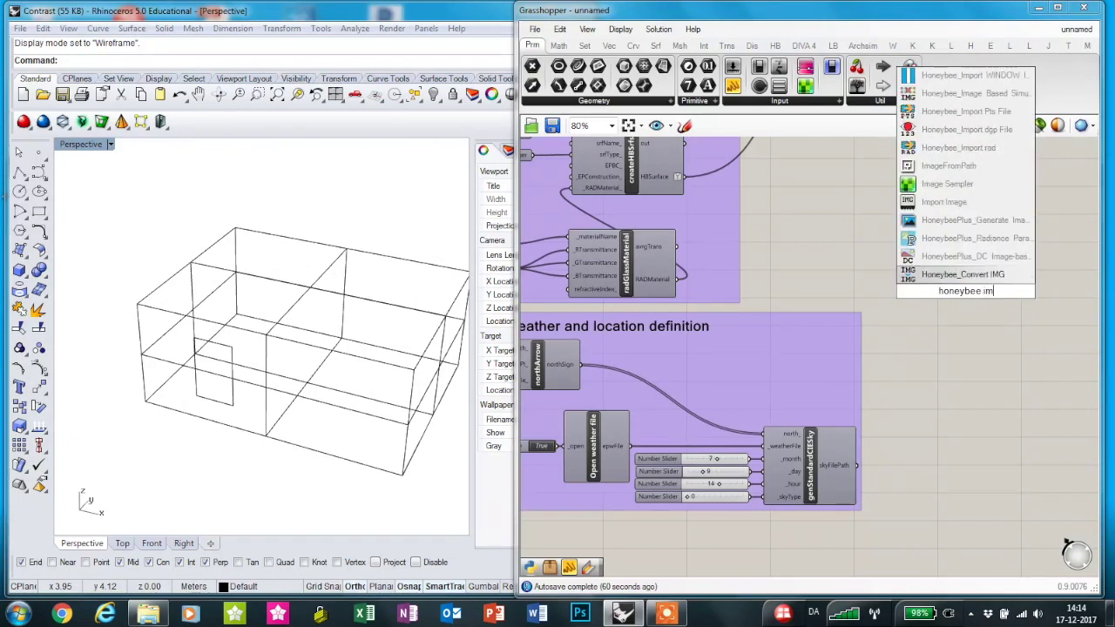
type("a")
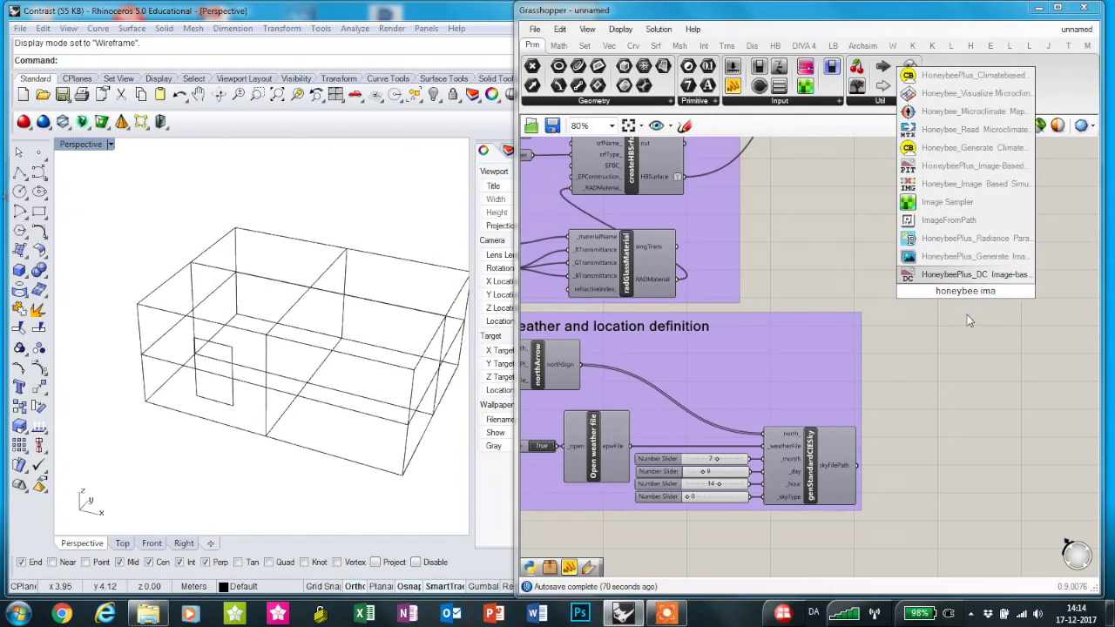
type("ge")
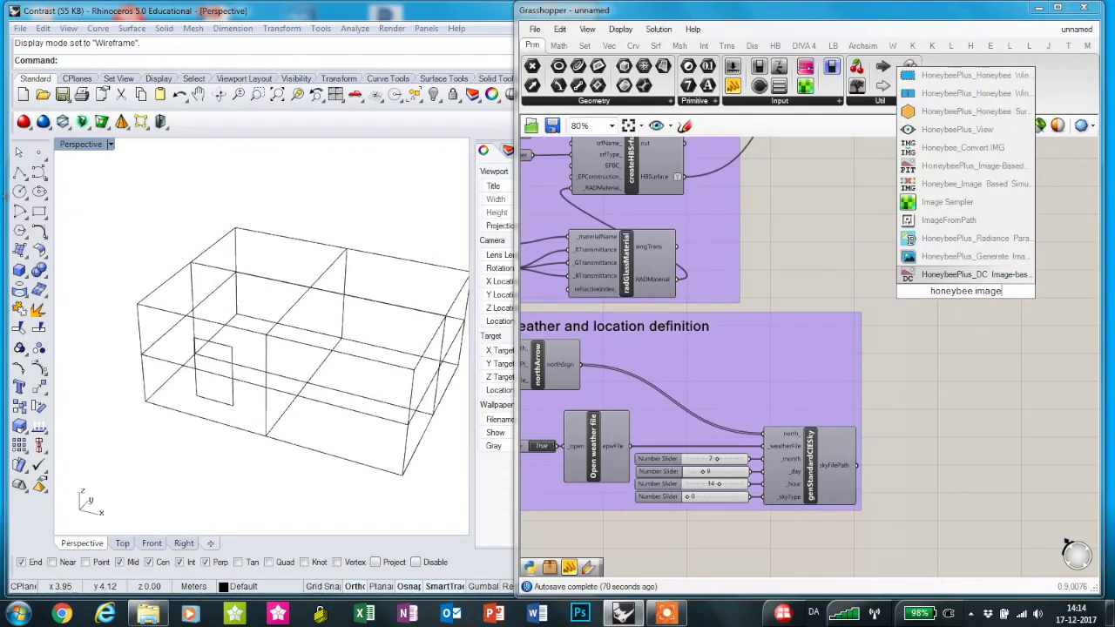
left_click(983, 181)
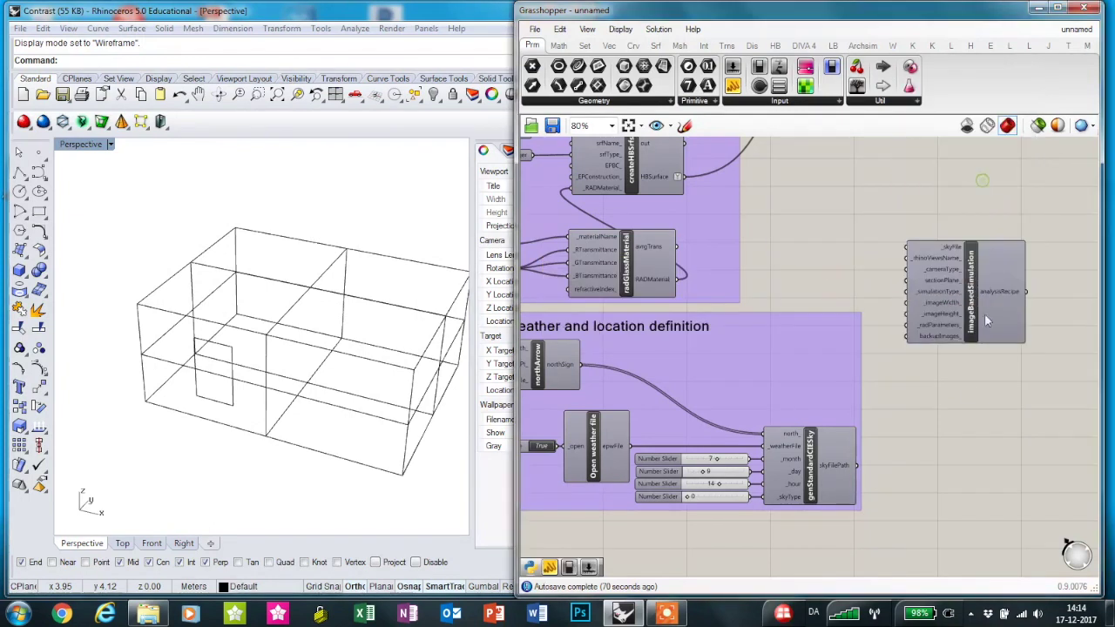
Connect the sky generator's skyFilePath output to the simulation's _skyFile input and reposition the simulation component
right_click_drag(951, 449, 871, 395)
left_click(890, 260)
scroll(853, 278, "up", 3)
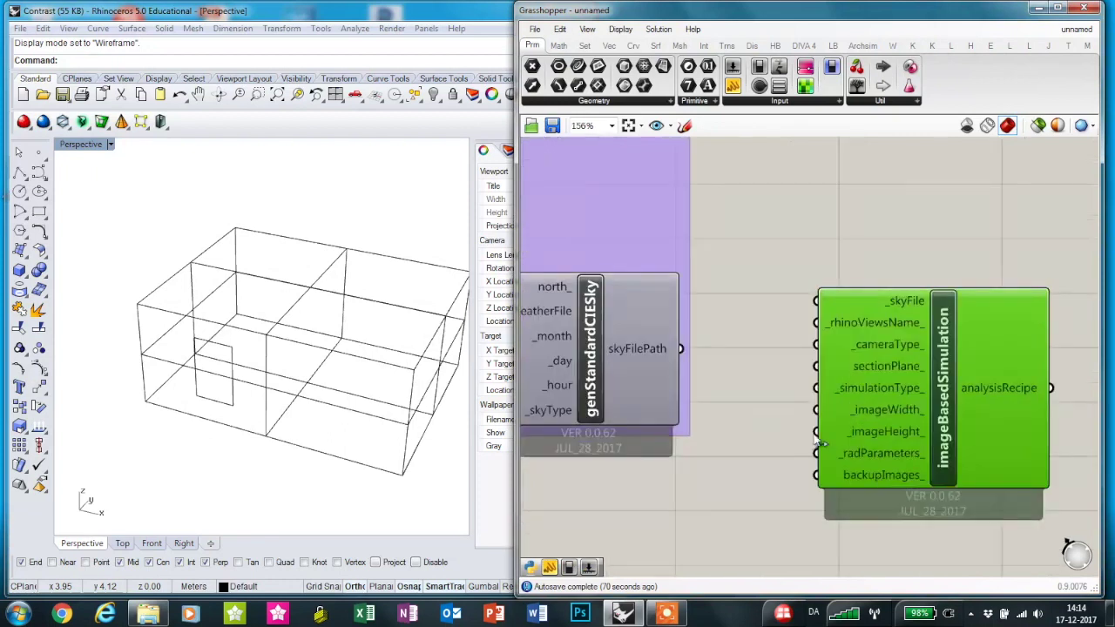
left_click_drag(681, 348, 818, 302)
left_click_drag(883, 328, 921, 375)
left_click(781, 495)
Add a panel containing 1, the FishEye option for the simulation's camera type
scroll(781, 494, "up", 4)
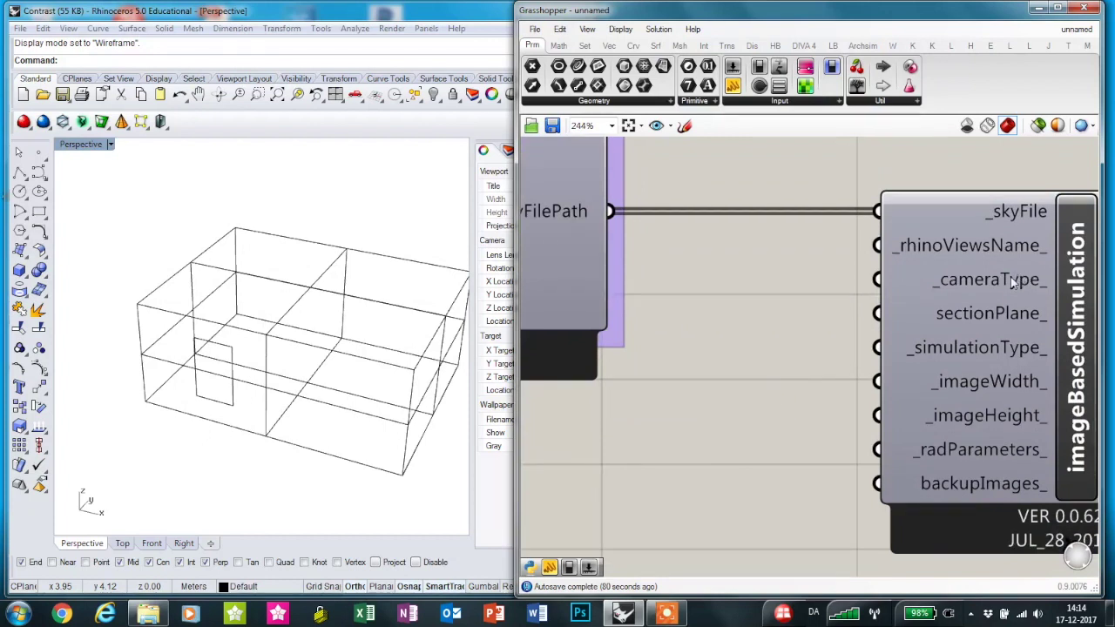
mouse_move(1012, 283)
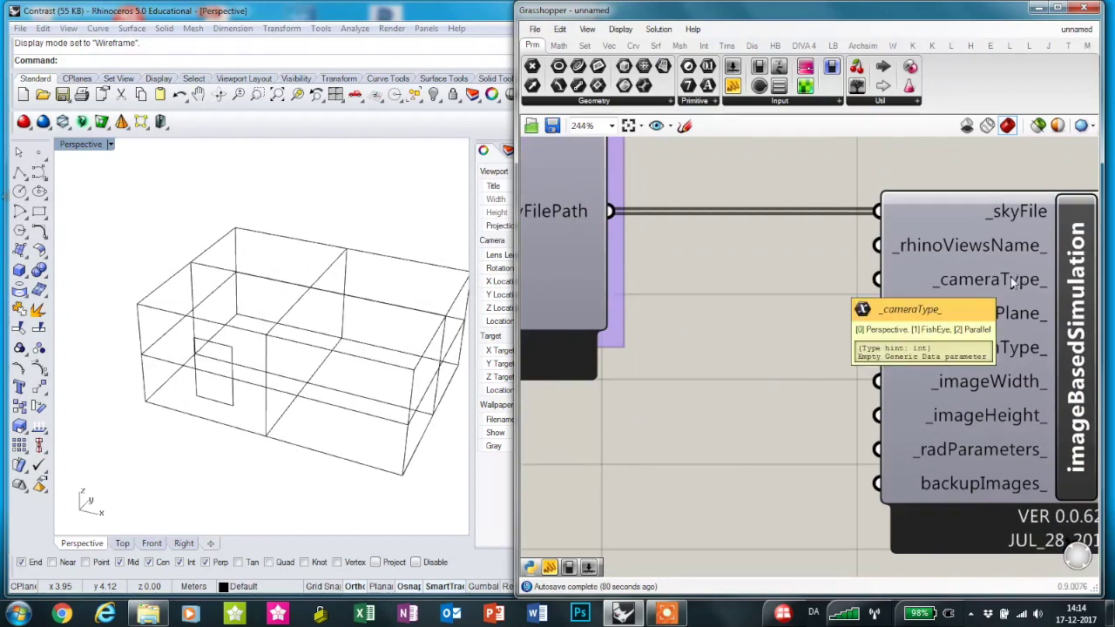
double_click(794, 411)
type("panel")
key("Return")
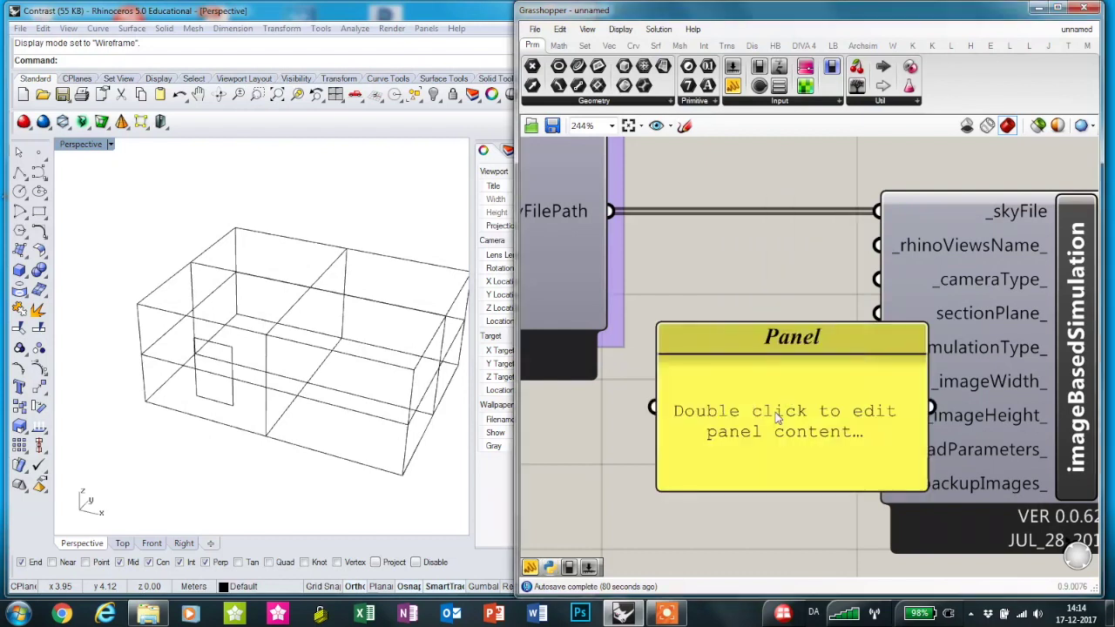
double_click(774, 411)
type("1")
left_click(732, 534)
Shrink the camera type panel, connect it to _cameraType and place it beside that input
left_click_drag(809, 356, 699, 316)
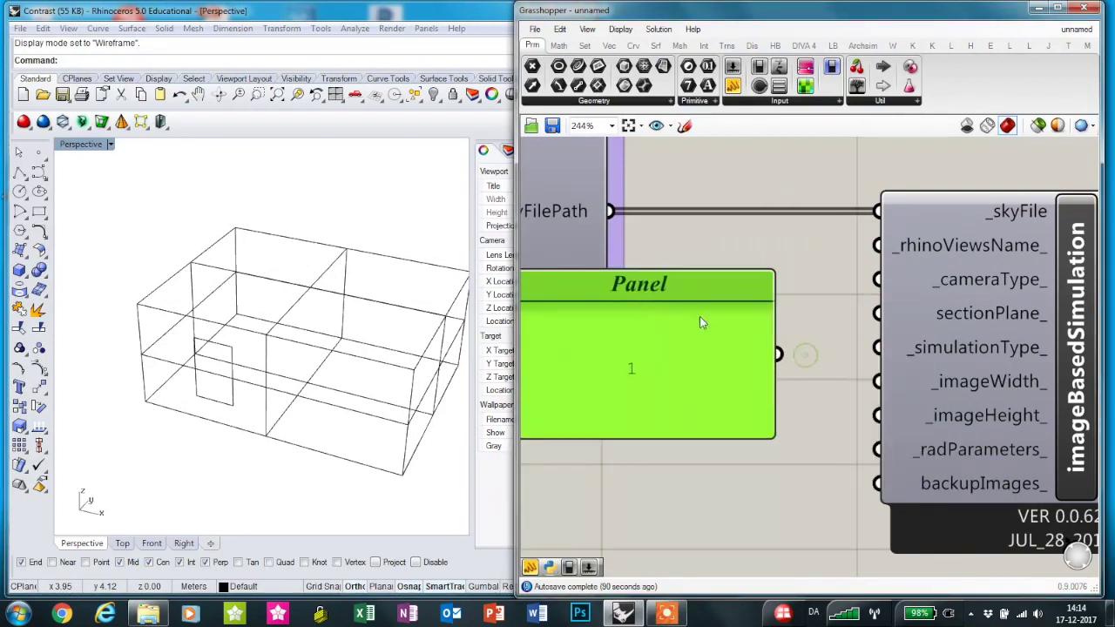
left_click_drag(766, 431, 678, 365)
left_click_drag(687, 323, 874, 296)
left_click_drag(658, 286, 768, 246)
left_click(758, 441)
Add a small panel containing 600 and connect it to the simulation's _imageWidth and _imageHeight inputs
right_click_drag(791, 505, 787, 448)
double_click(658, 422)
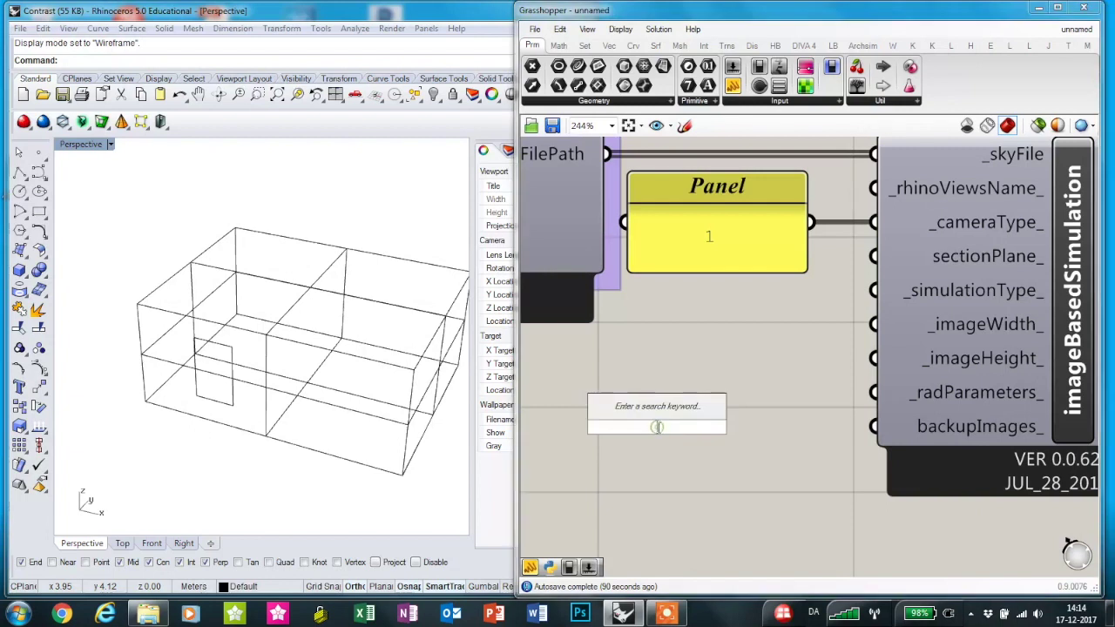
type("panel")
key("Return")
double_click(642, 427)
type("600")
left_click(815, 351)
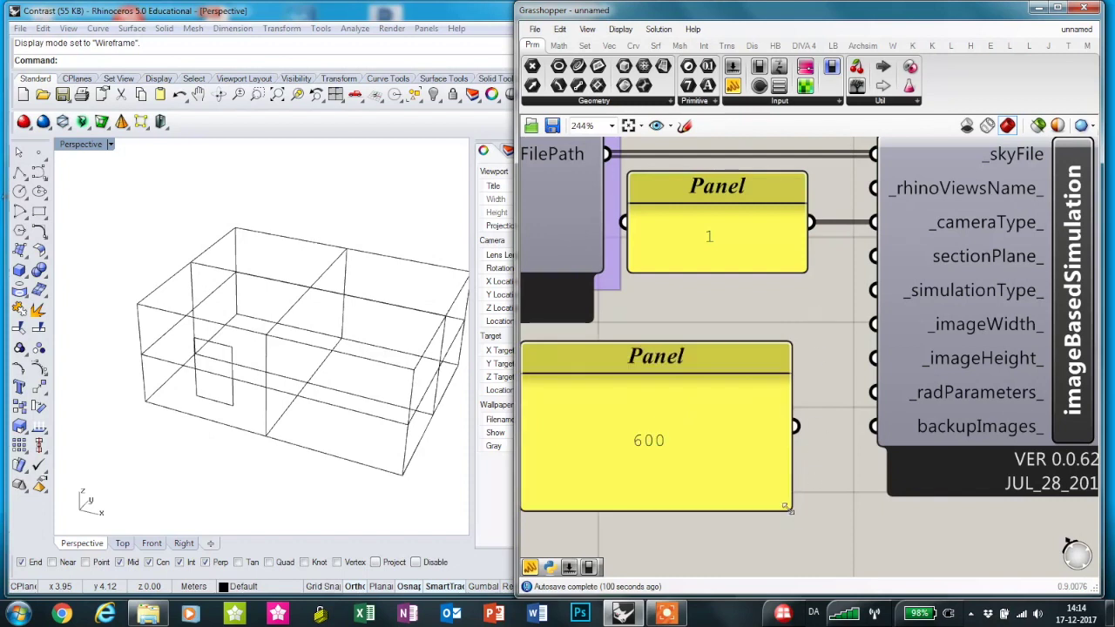
left_click_drag(788, 508, 873, 324)
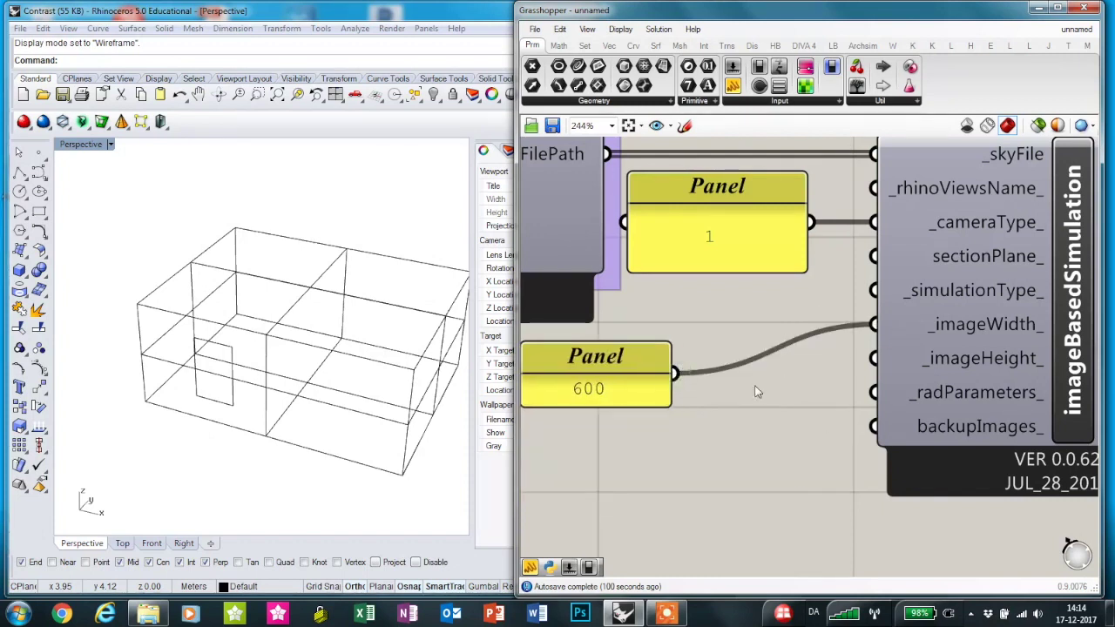
left_click_drag(676, 374, 856, 371)
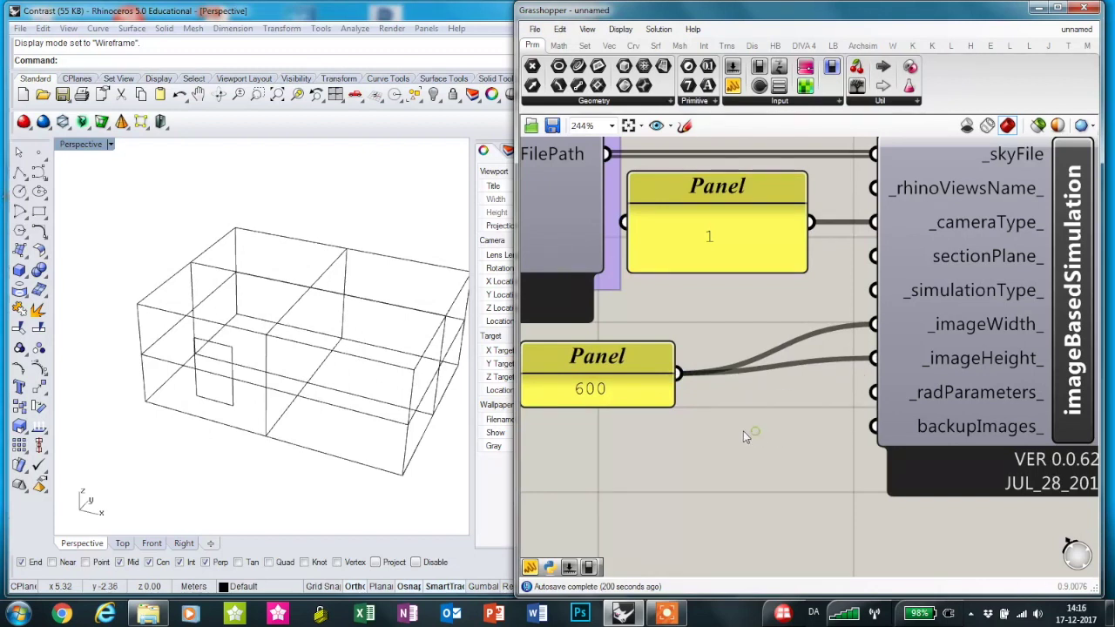
Add a Ladybug Comfort Mannequin component on the empty canvas beside the image-based simulation
scroll(743, 431, "down", 4)
right_click_drag(864, 445, 985, 435)
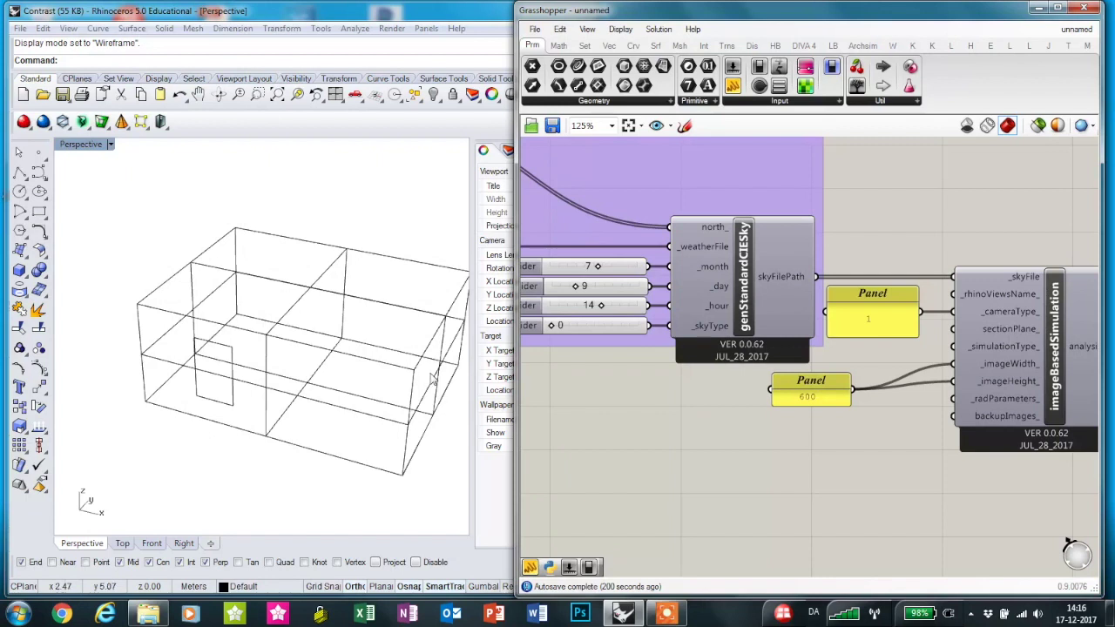
right_click_drag(748, 468, 659, 376)
scroll(658, 376, "down", 3)
right_click_drag(909, 389, 840, 334)
scroll(876, 338, "up", 3)
right_click_drag(860, 239, 842, 355)
double_click(843, 355)
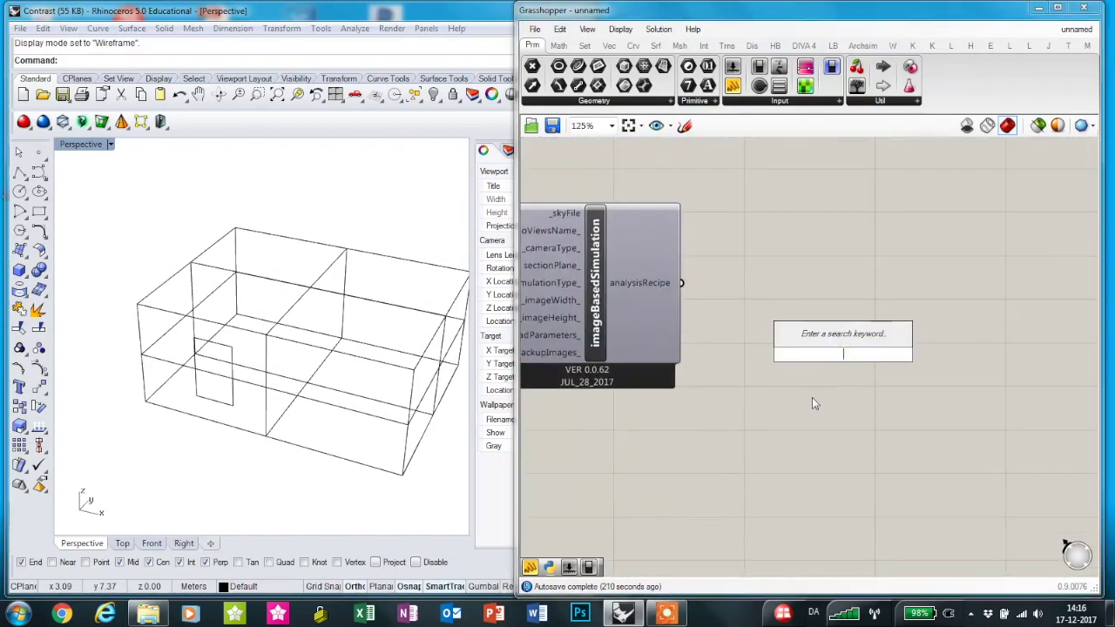
type("comfort")
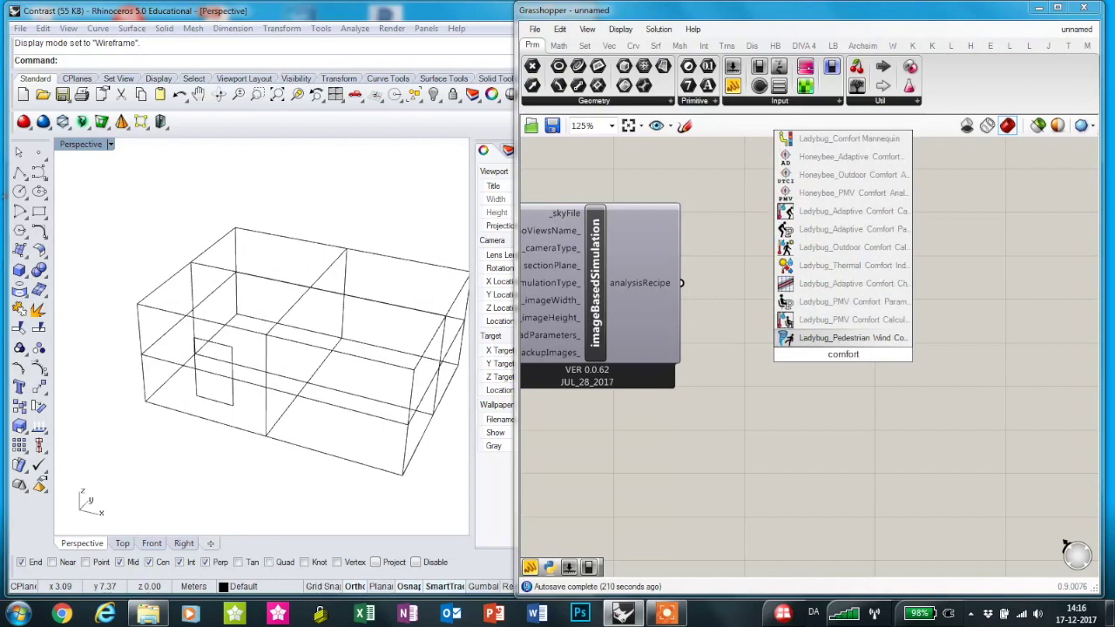
left_click(841, 135)
left_click_drag(843, 299, 913, 301)
left_click(776, 417)
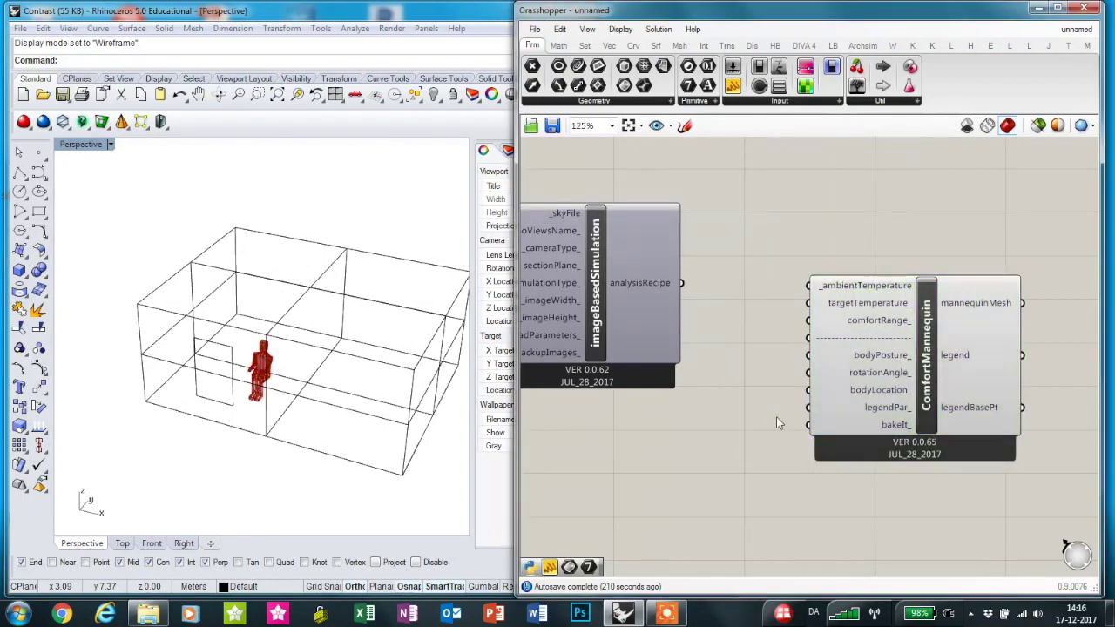
Move the Comfort Mannequin component below the image-based simulation component
scroll(776, 416, "down", 1)
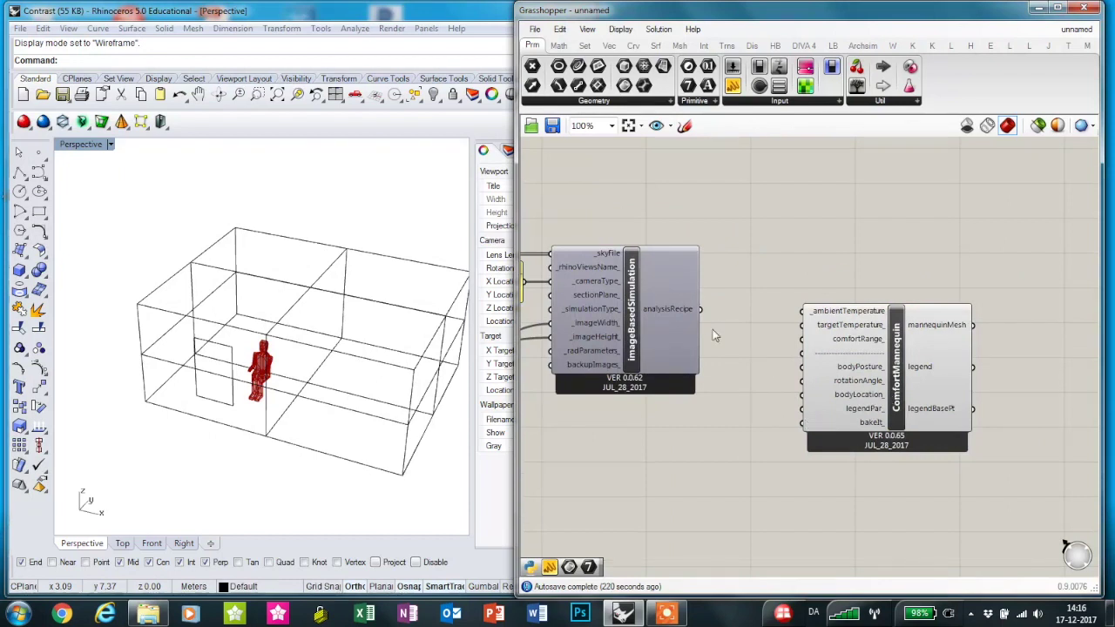
left_click_drag(866, 354, 799, 455)
right_click_drag(916, 356, 945, 261)
left_click_drag(879, 375, 851, 453)
left_click(676, 507)
Check the mannequin's rotationAngle input and add a Surface parameter in the free space before that component
scroll(695, 518, "up", 3)
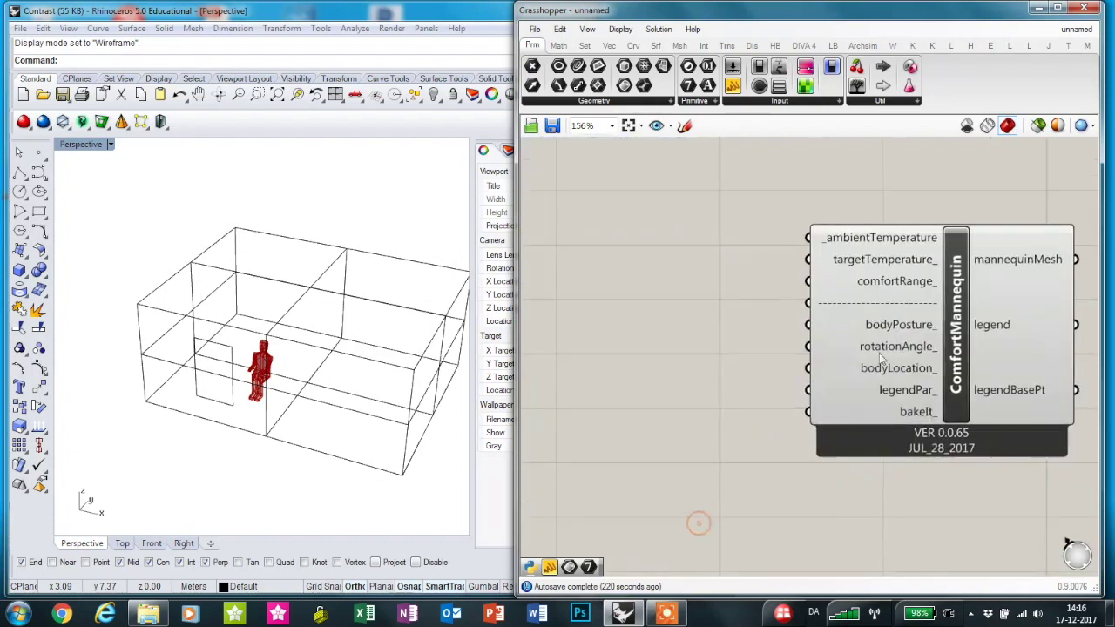
mouse_move(892, 348)
right_click_drag(736, 314, 781, 326)
scroll(781, 325, "down", 3)
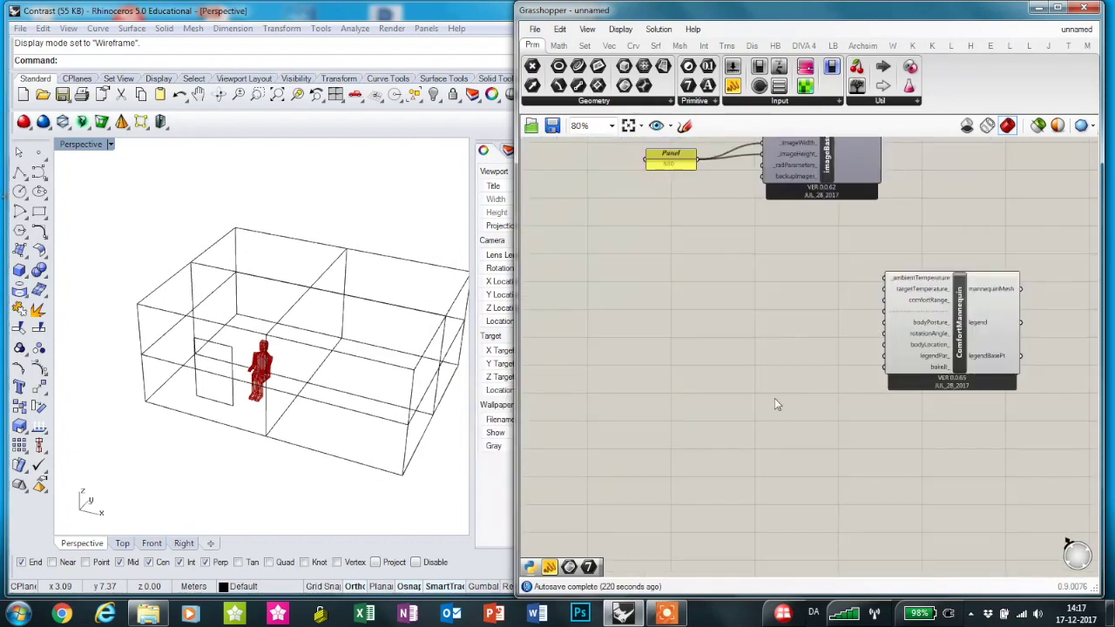
double_click(700, 353)
type("surfa")
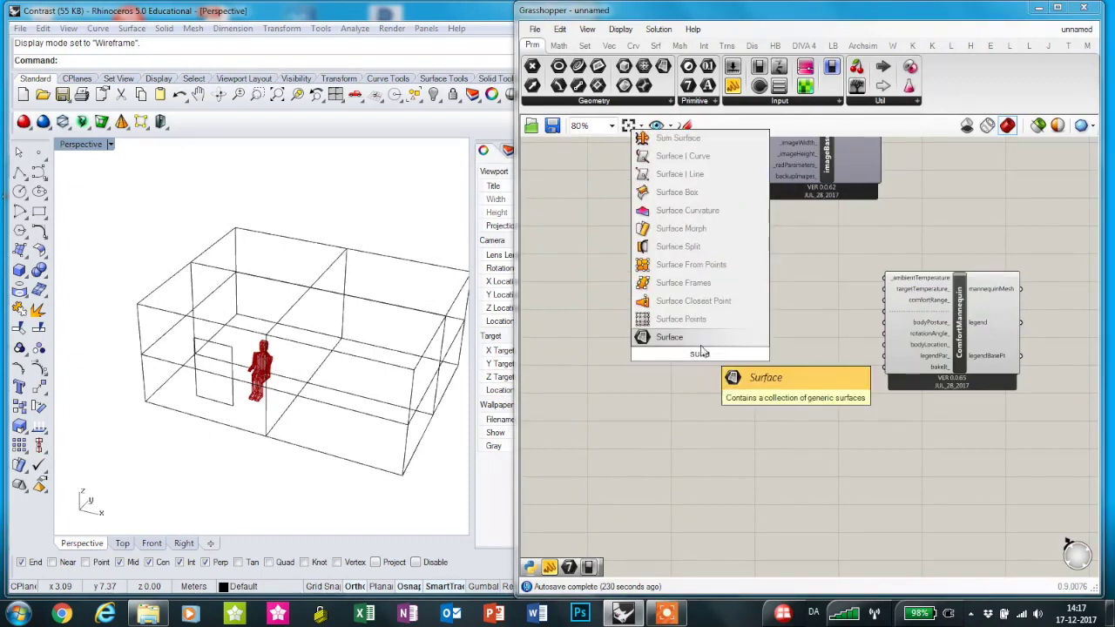
left_click(697, 337)
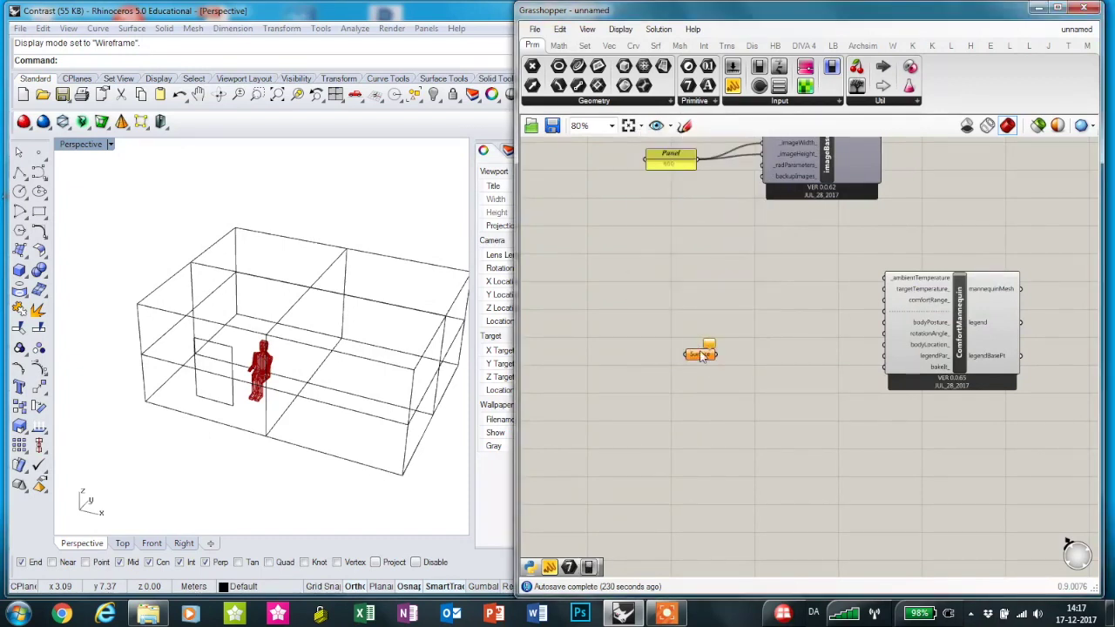
Set the room's floor as the single referenced surface of the Surface parameter
right_click(712, 381)
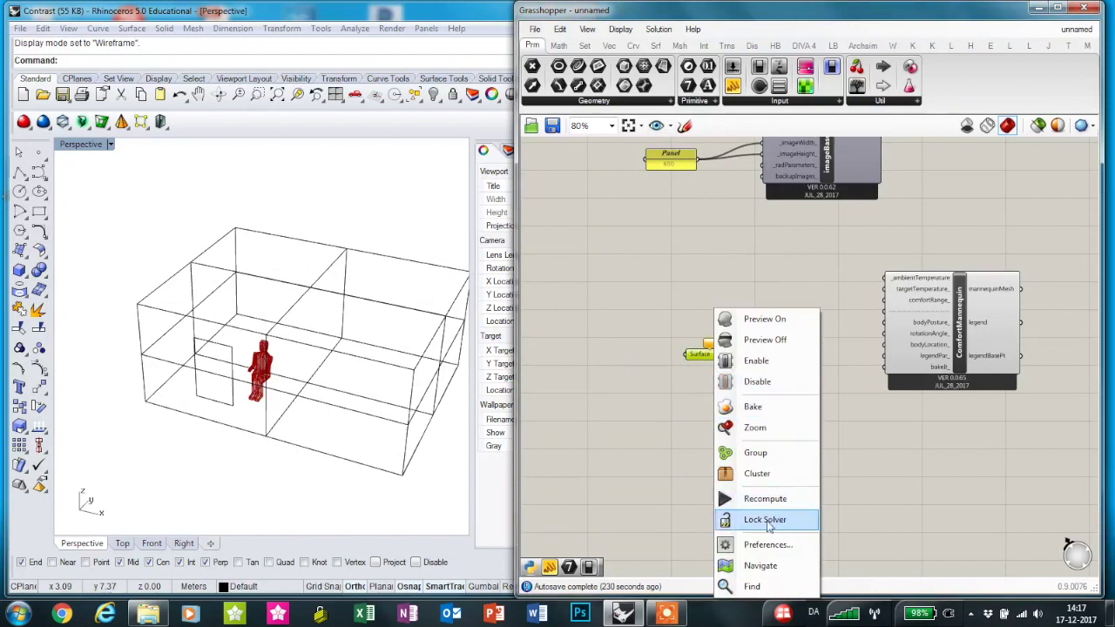
left_click(694, 370)
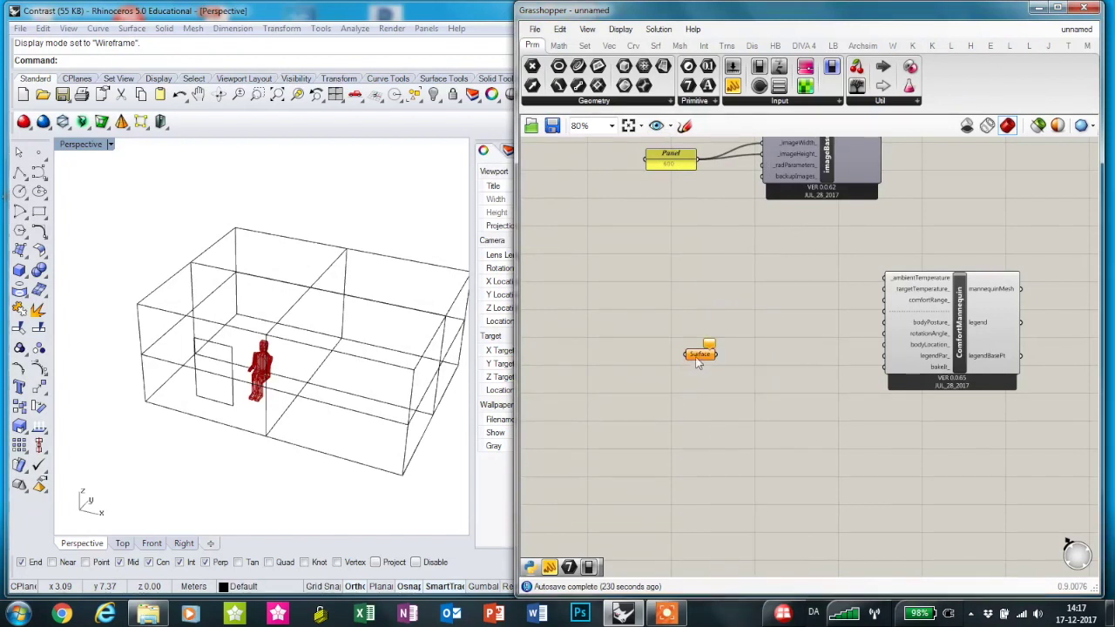
right_click(699, 355)
left_click(763, 473)
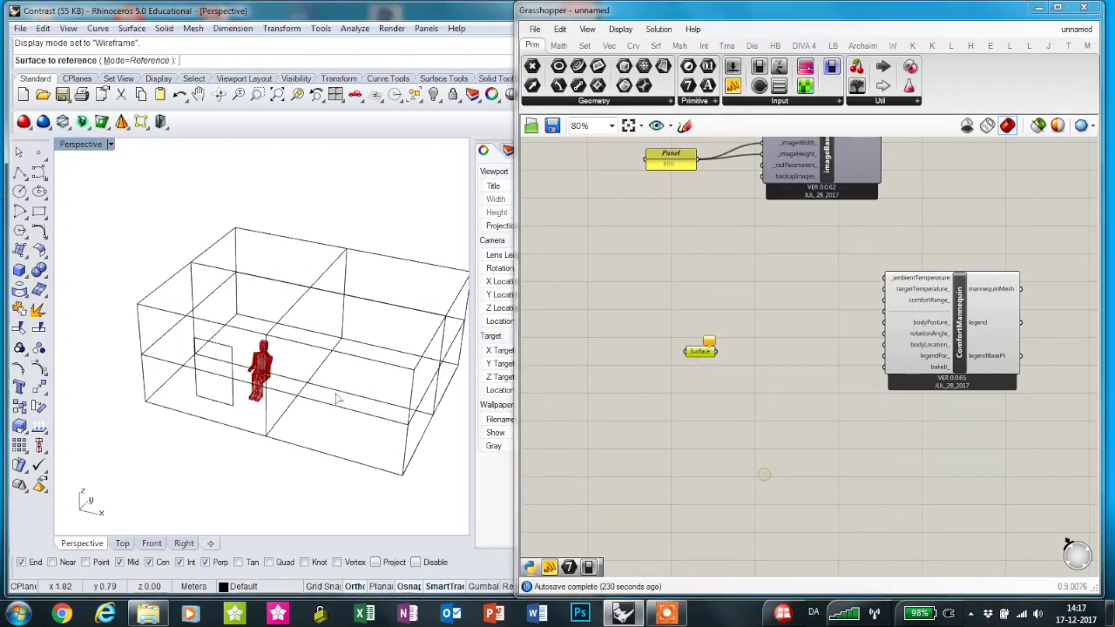
left_click(317, 383)
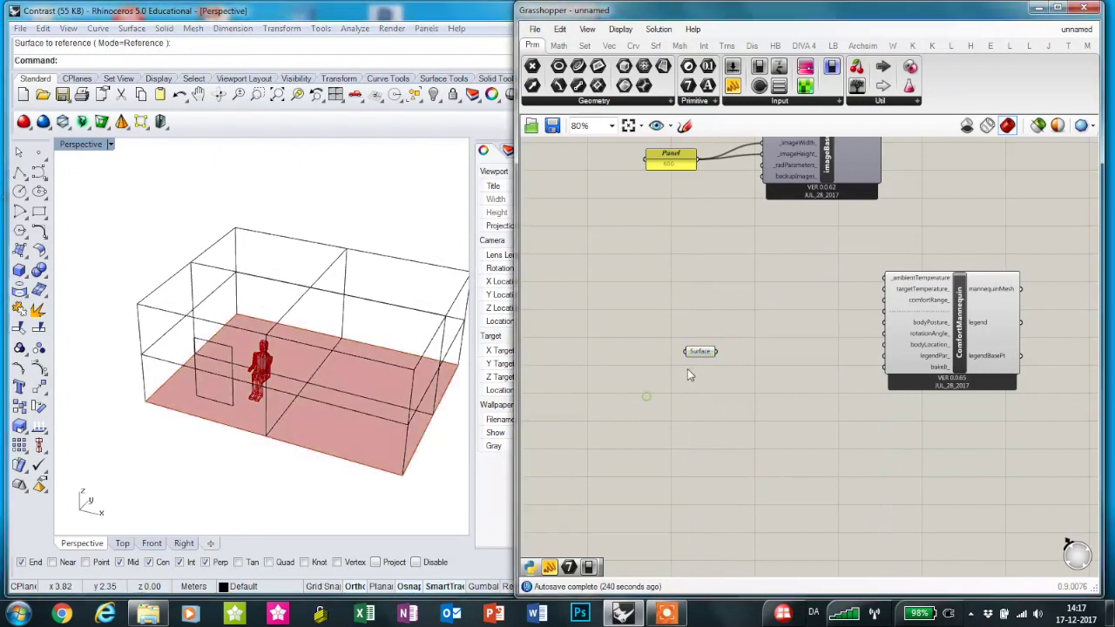
Turn off the preview of the Surface parameter that references the floor
scroll(687, 375, "up", 3)
left_click(712, 337)
right_click(714, 339)
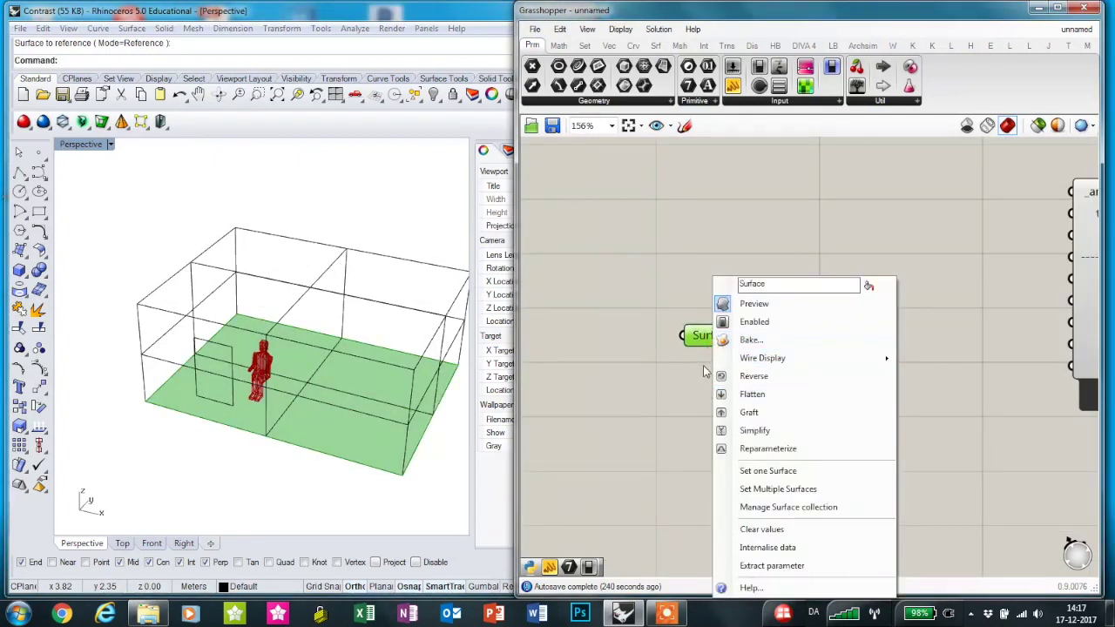
left_click(728, 304)
Add a Mesh Plane component beside the floor's Surface parameter and connect the surface to its Boundary input
double_click(720, 400)
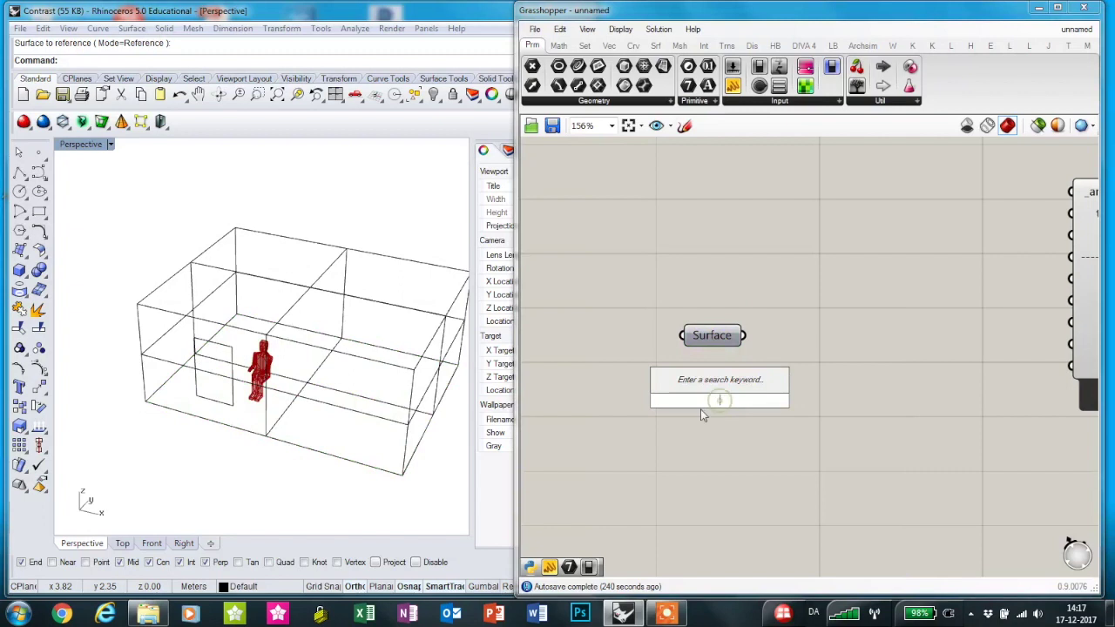
type("mesh pla")
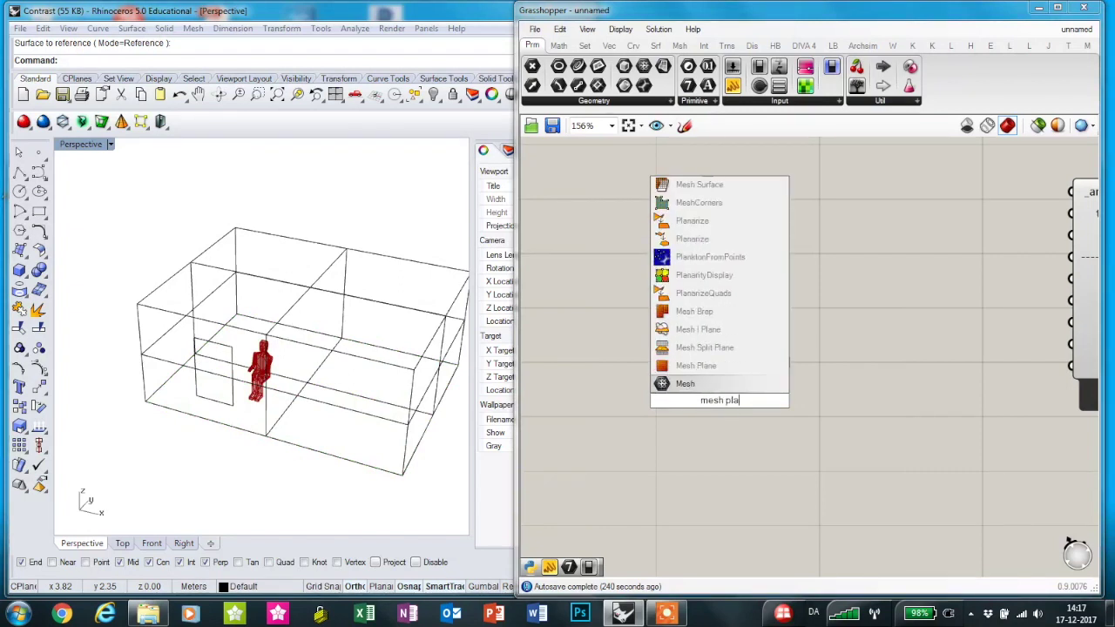
key("Up")
key("Return")
left_click_drag(700, 408, 832, 389)
left_click_drag(742, 335, 772, 351)
right_click(812, 359)
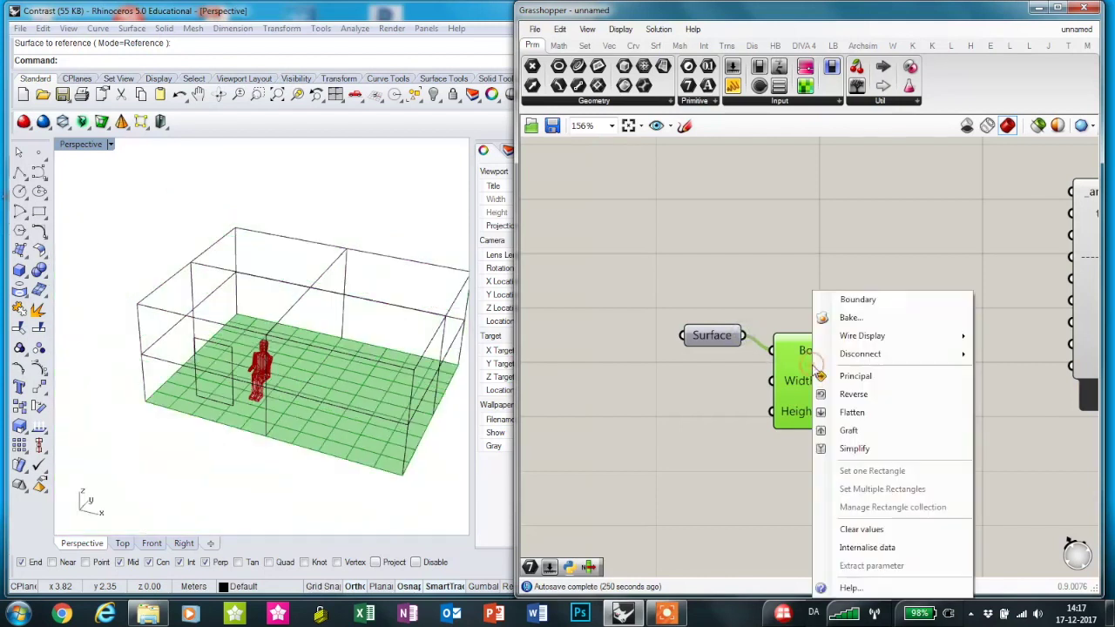
left_click(630, 444)
Add an Integer parameter set to 3 and connect it to the Mesh Plane's Width count and Height count inputs
double_click(630, 444)
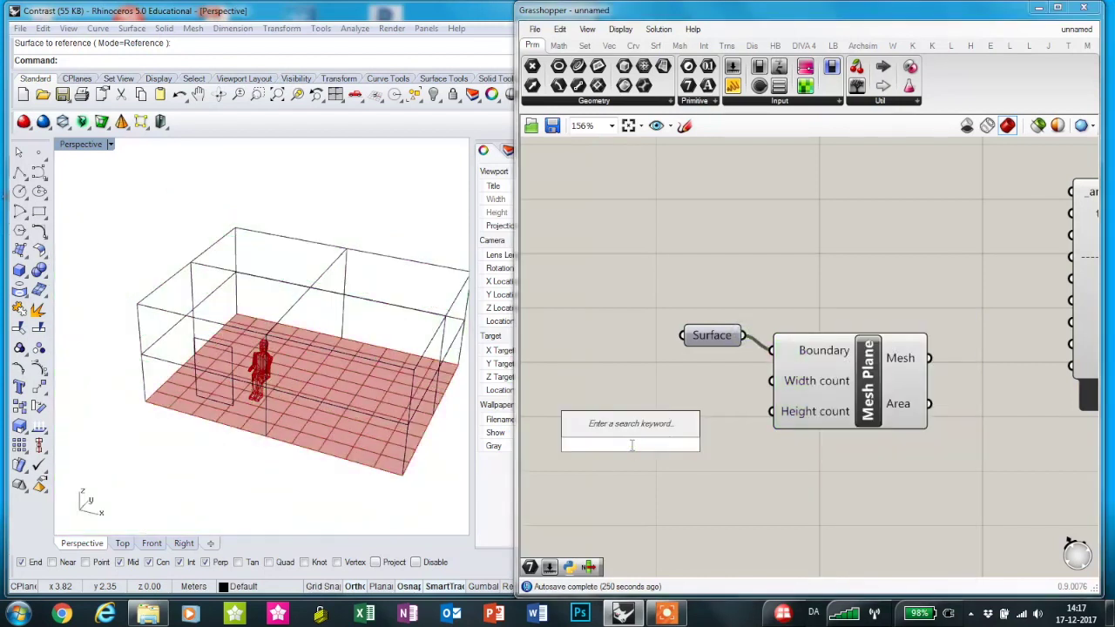
type("int")
key("Return")
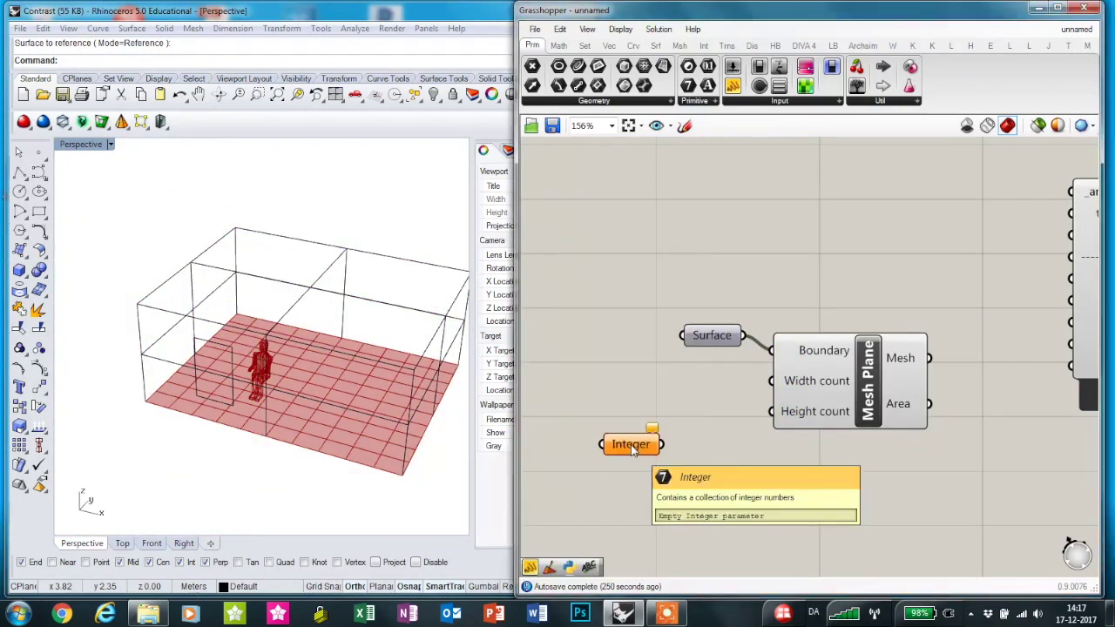
right_click(633, 445)
mouse_move(683, 470)
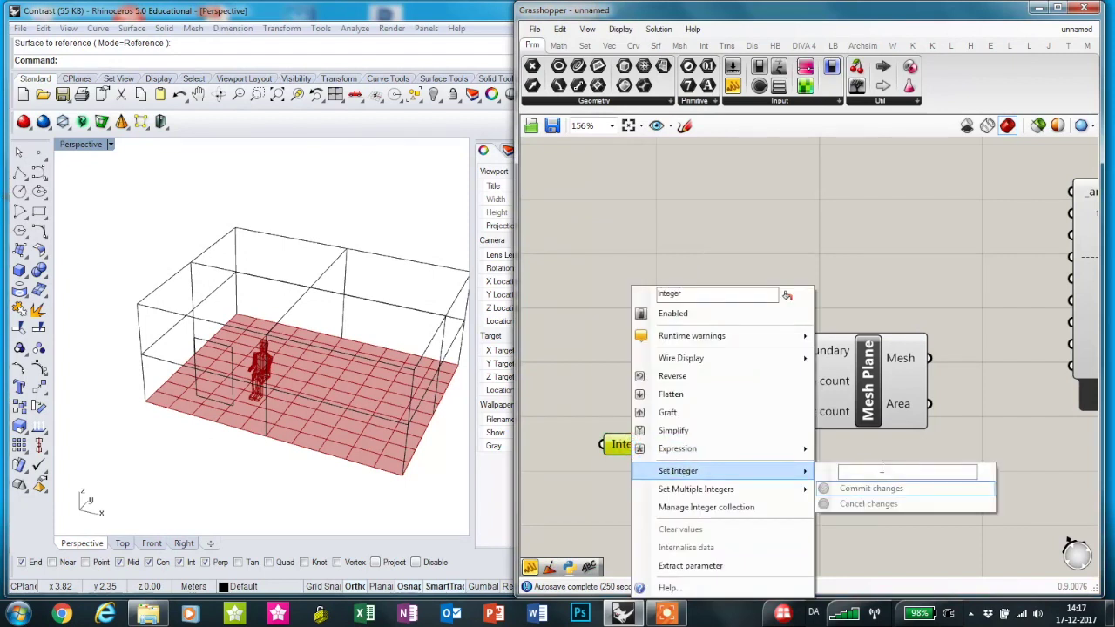
type("8")
left_click(870, 488)
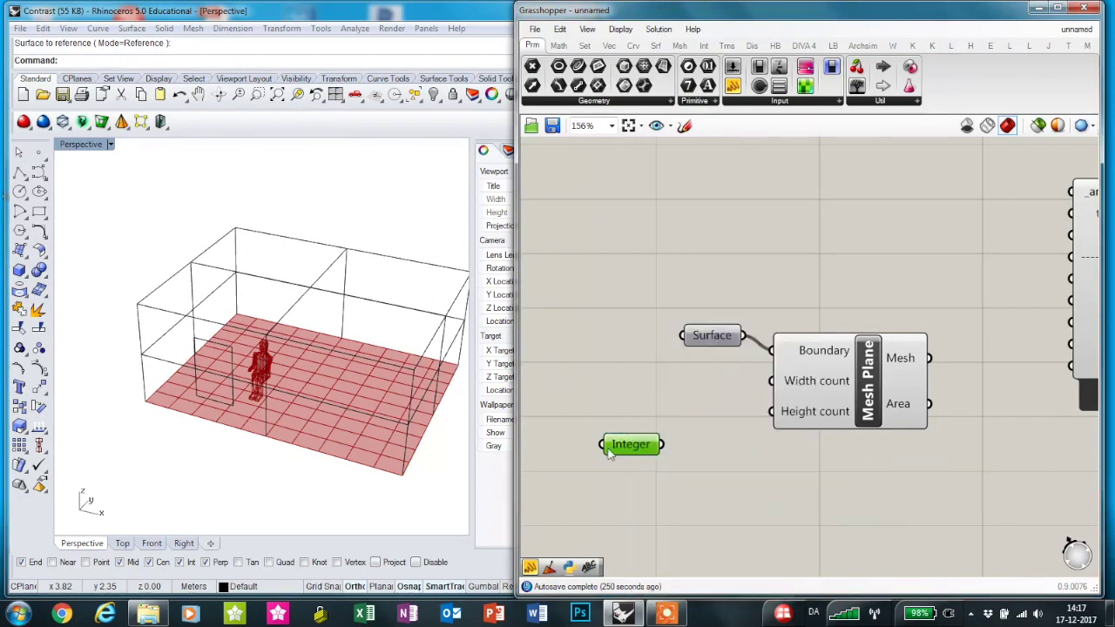
left_click_drag(629, 444, 773, 413)
left_click(824, 407)
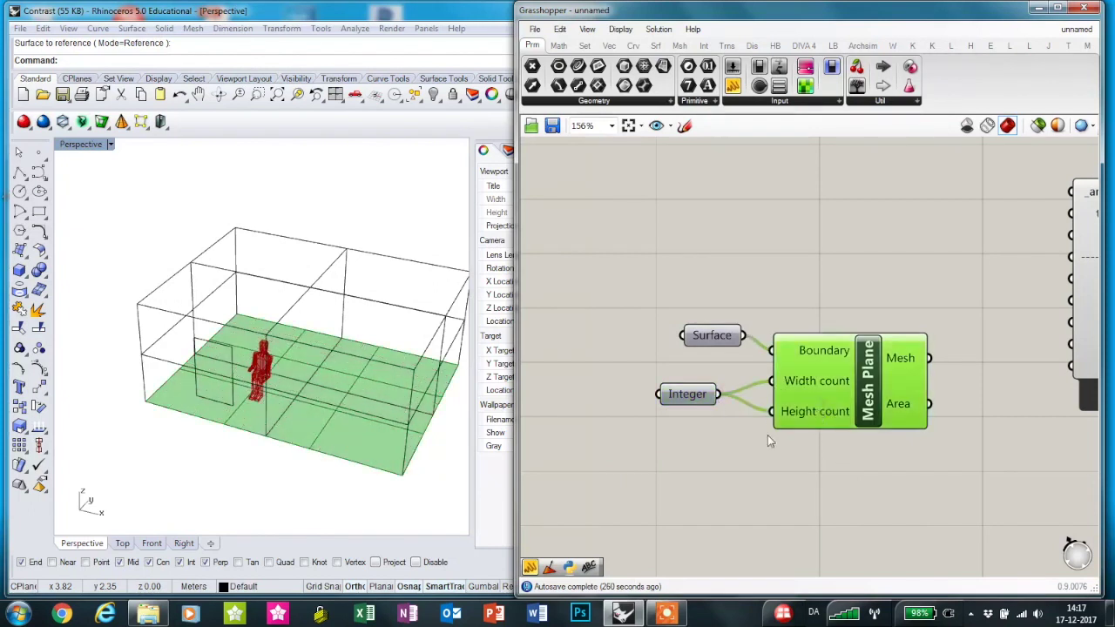
Widen the gap between the Mesh Plane group and the Comfort Mannequin by moving both farther apart
right_click_drag(742, 448, 535, 440)
scroll(749, 372, "down", 3)
left_click_drag(854, 336, 959, 317)
left_click_drag(747, 463, 548, 311)
left_click_drag(696, 373, 605, 345)
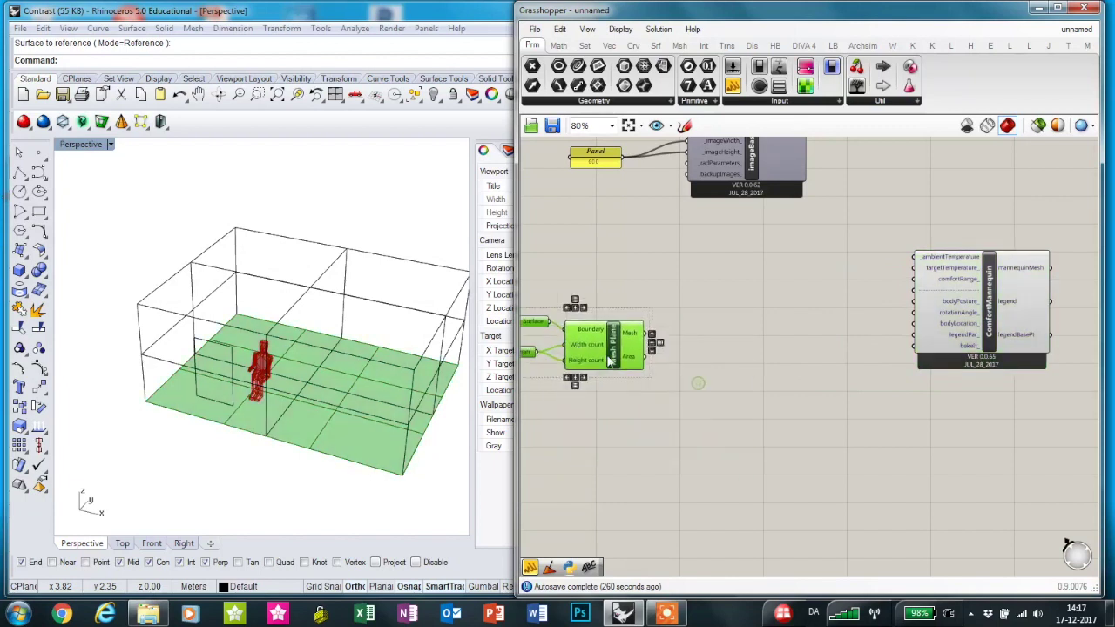
left_click(672, 411)
Add a Face Normals component right after Mesh Plane and connect the Mesh output to its Mesh input
scroll(648, 333, "up", 3)
double_click(717, 342)
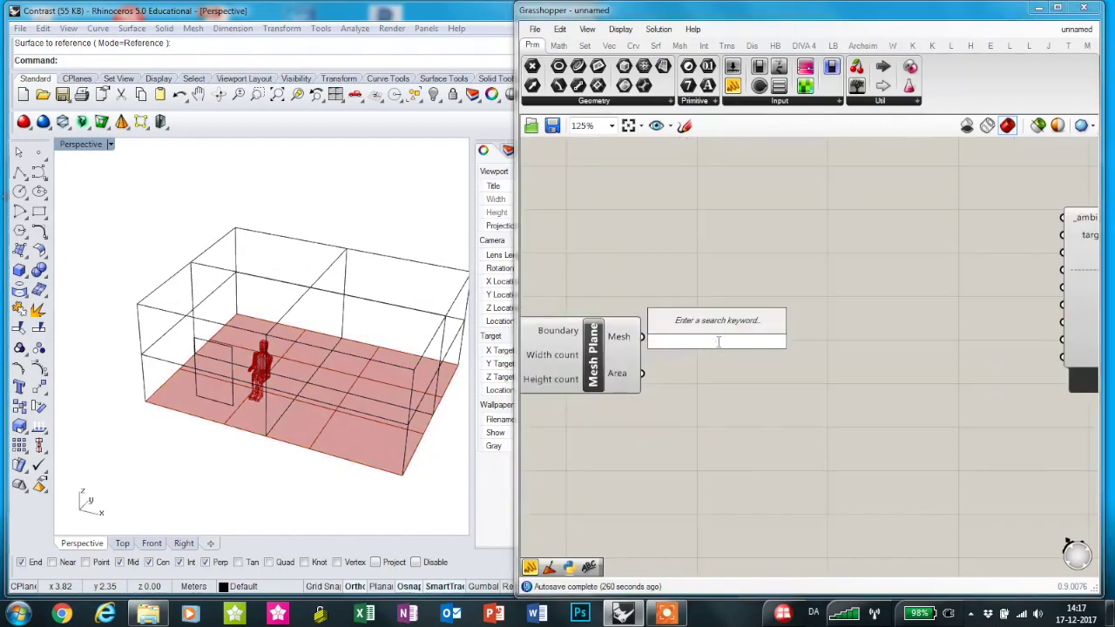
type("face nor")
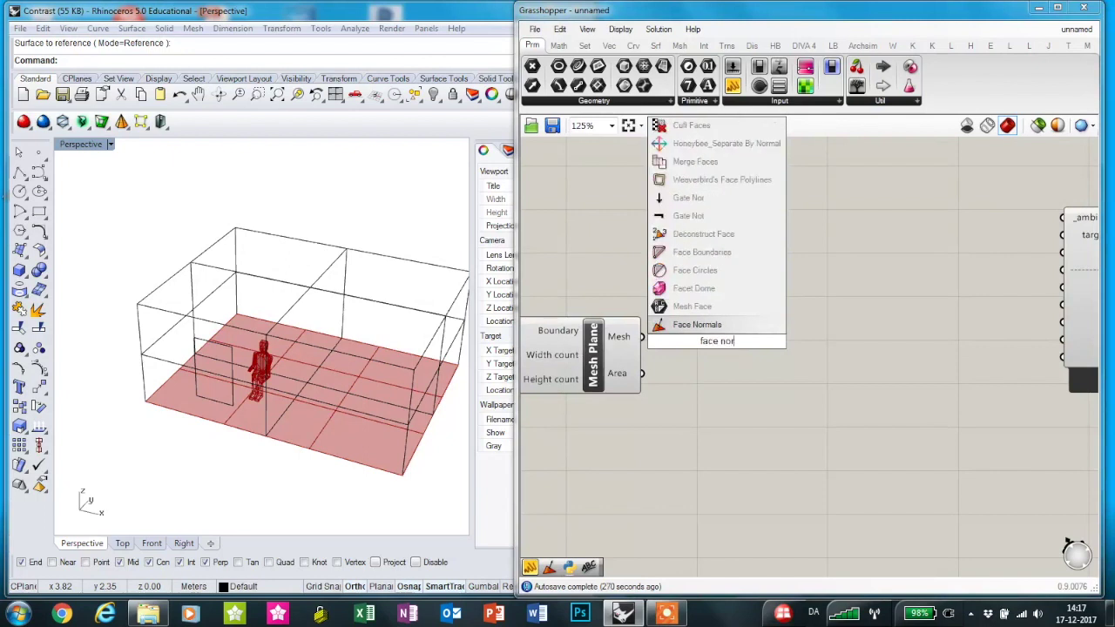
key("Return")
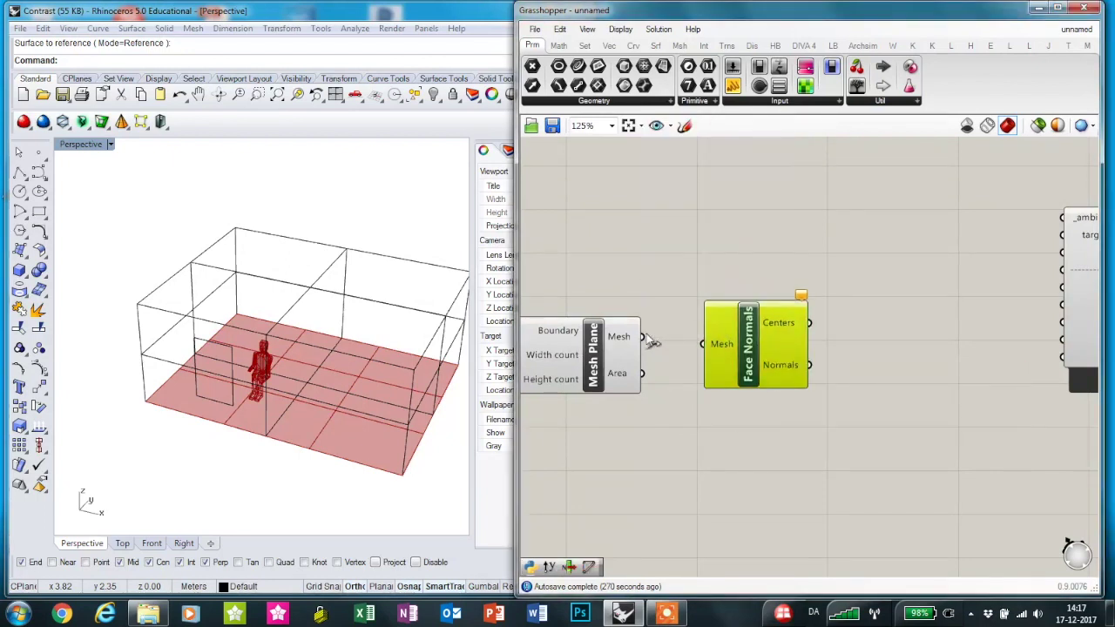
left_click_drag(651, 342, 696, 345)
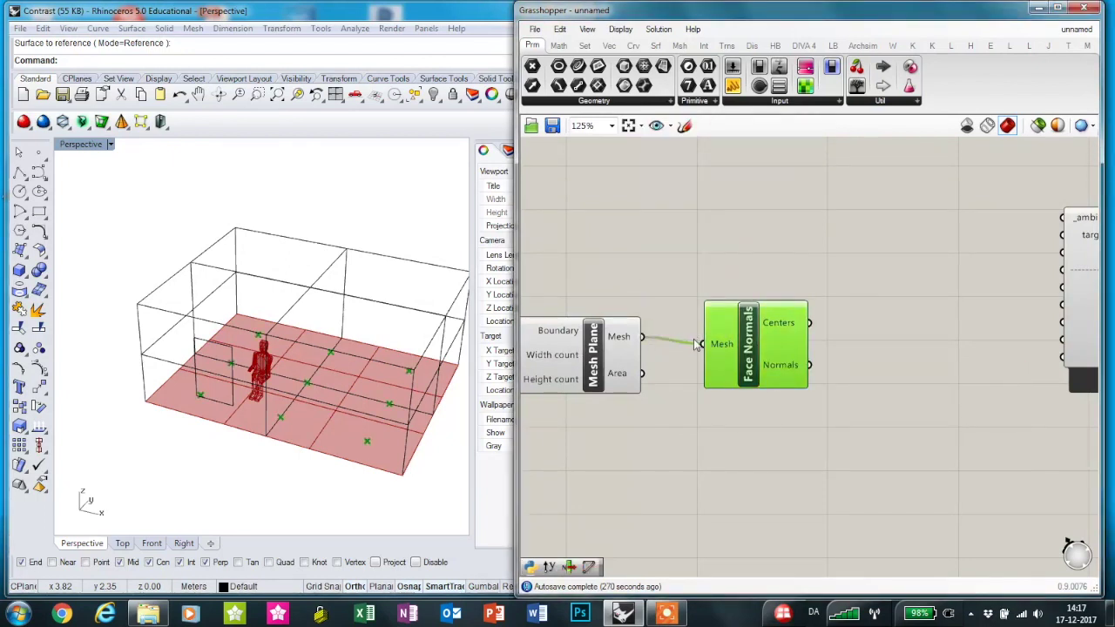
left_click_drag(758, 358, 727, 352)
Add a listConvert component after Face Normals, feeding Centers into list and the Integer parameter into x and y
double_click(806, 410)
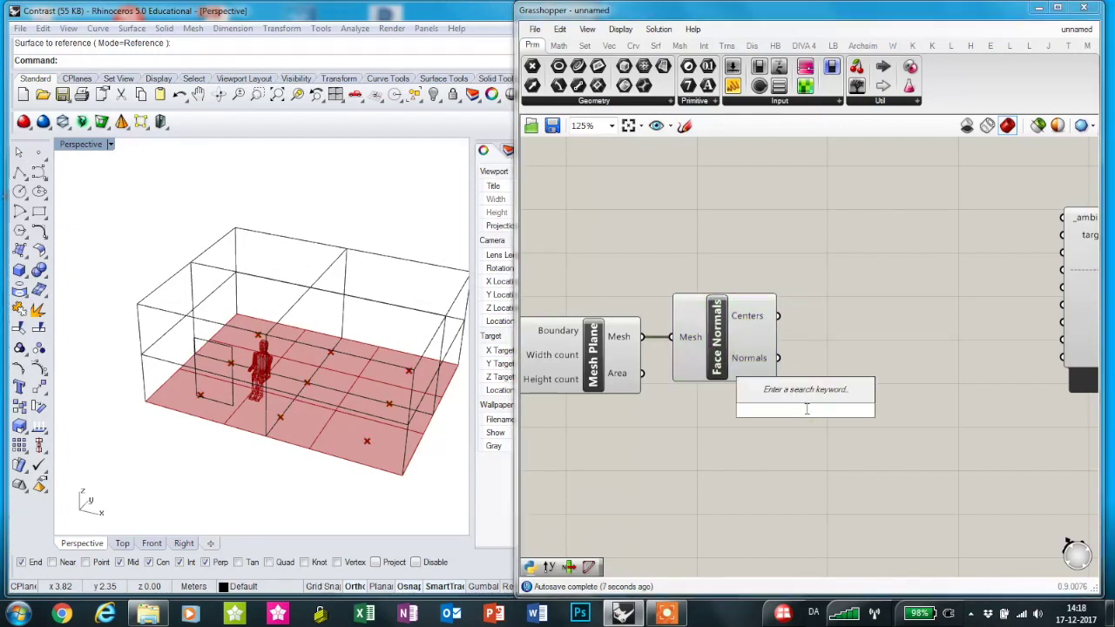
type("list")
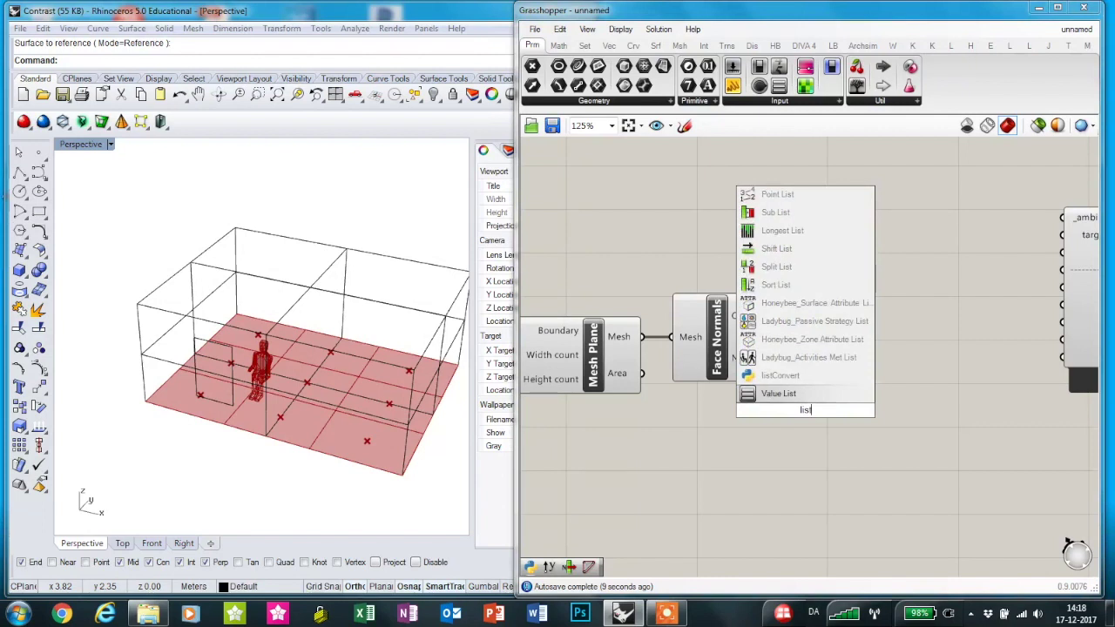
left_click(800, 370)
left_click_drag(797, 410, 868, 374)
left_click_drag(779, 316, 864, 345)
scroll(853, 438, "down", 3)
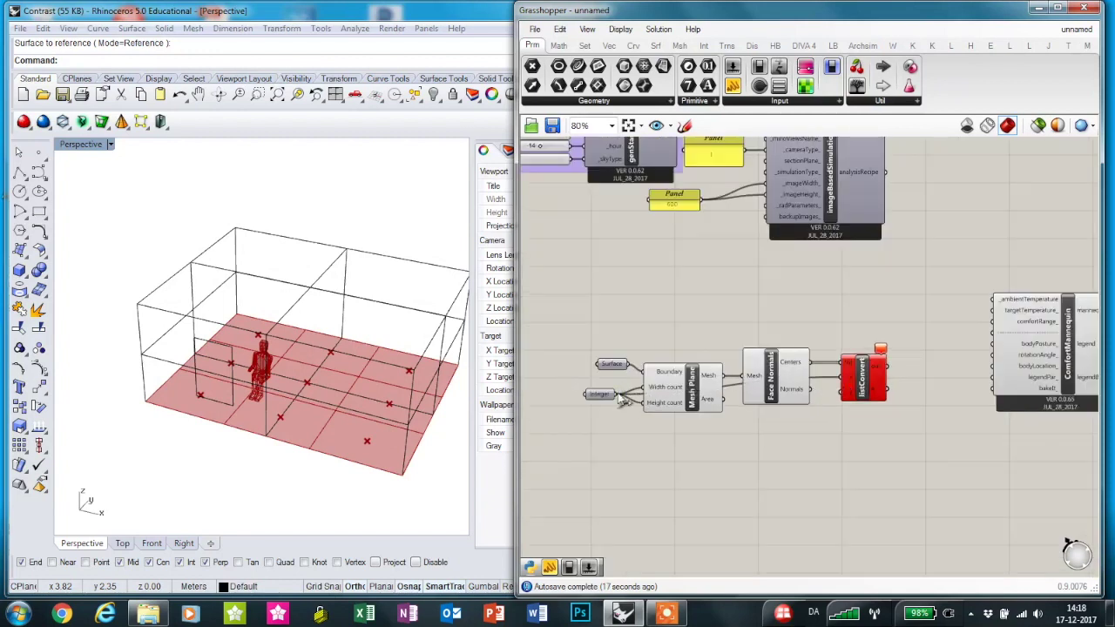
left_click_drag(619, 395, 849, 397)
Add a List Item component between listConvert and the Comfort Mannequin, and connect listConvert's a output to its List input
right_click_drag(878, 429, 727, 382)
left_click_drag(877, 306, 932, 308)
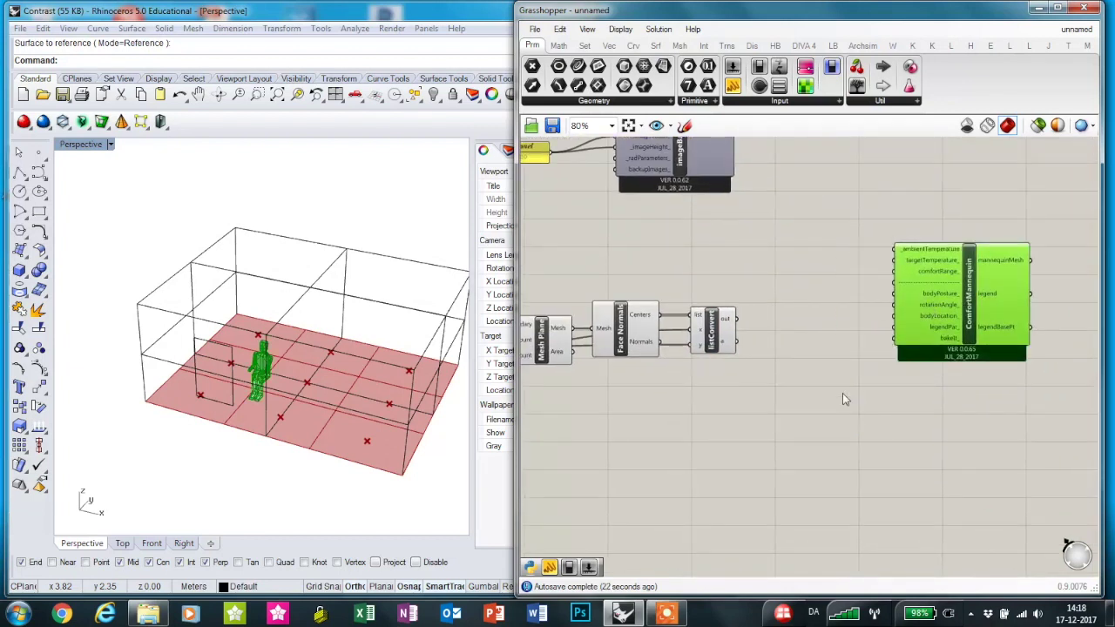
double_click(760, 335)
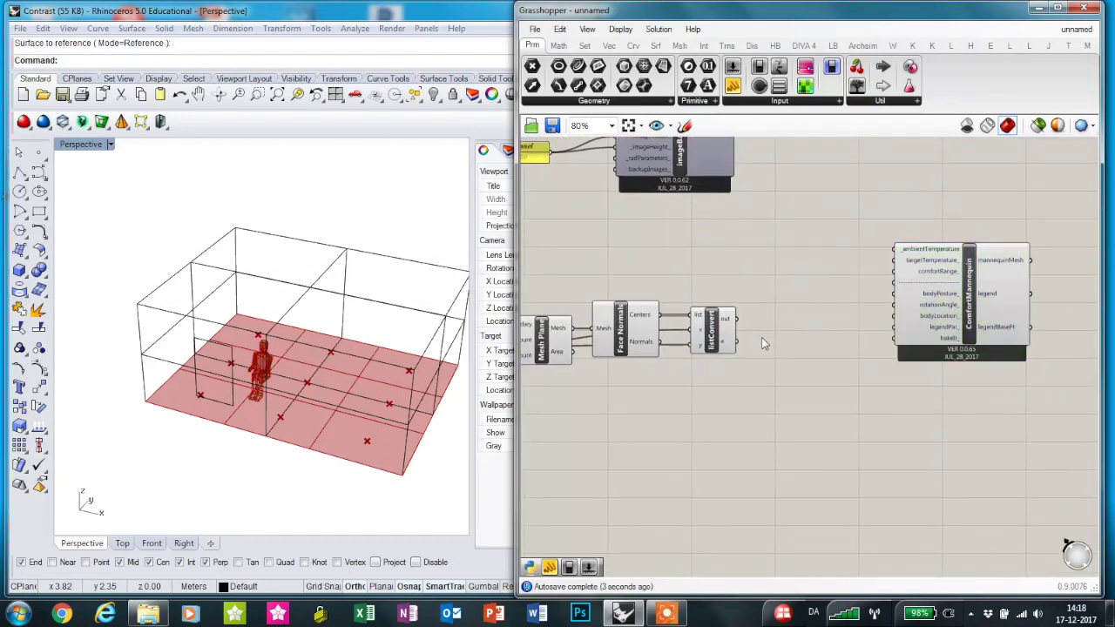
type("list item")
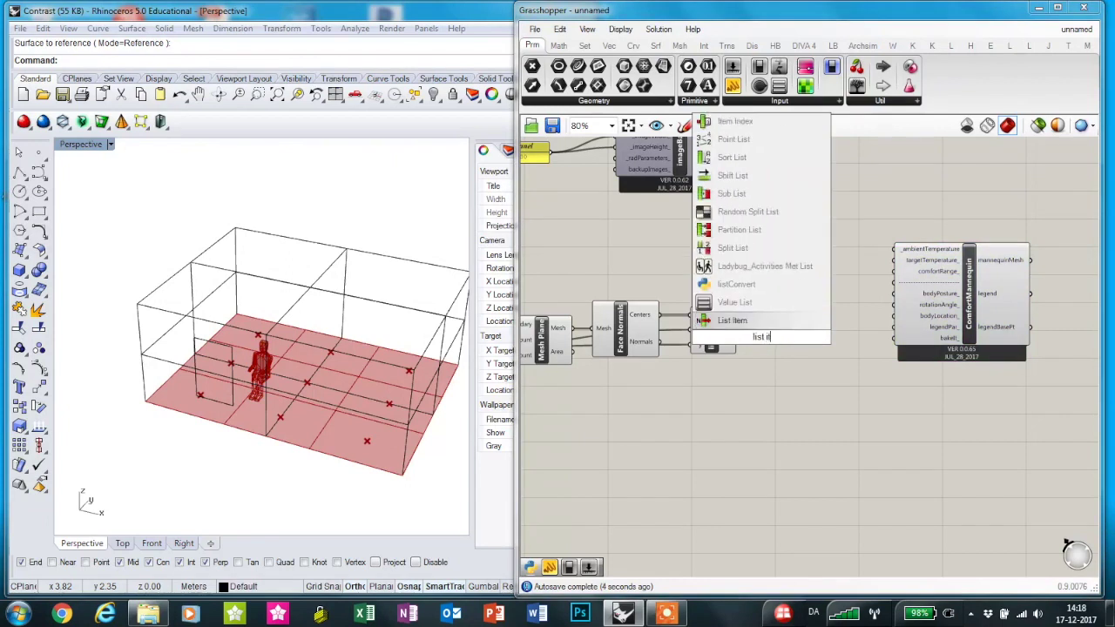
key("Return")
scroll(741, 340, "up", 3)
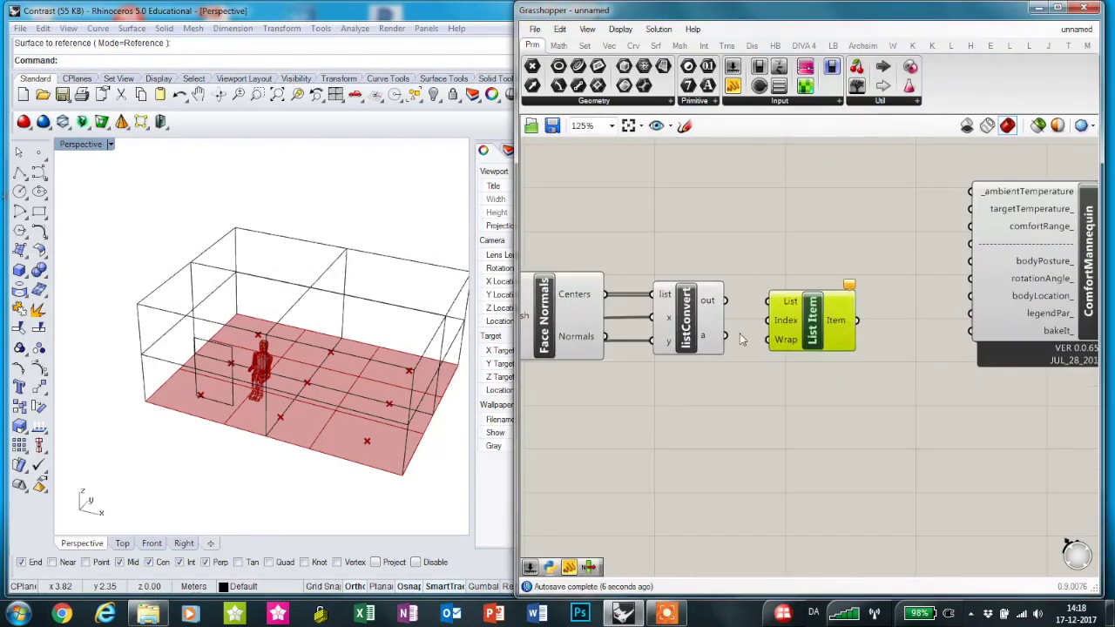
left_click_drag(721, 335, 776, 304)
left_click_drag(791, 304, 808, 335)
Add a whole-number slider starting at 0, connect it to List Item's Index input and place it below listConvert
double_click(711, 425)
type("0<")
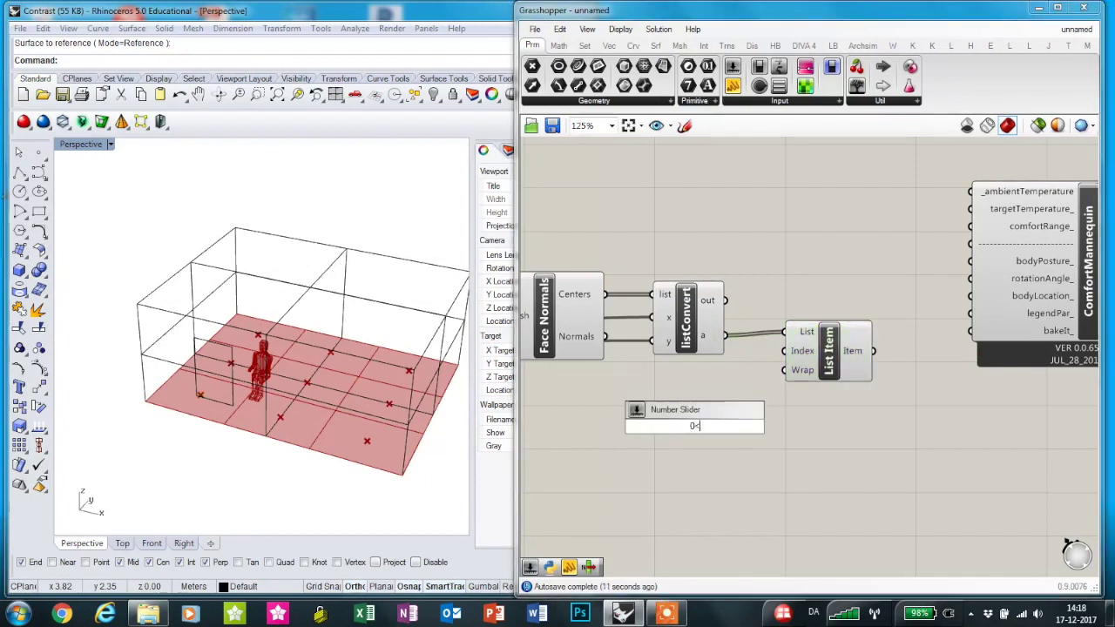
key("Return")
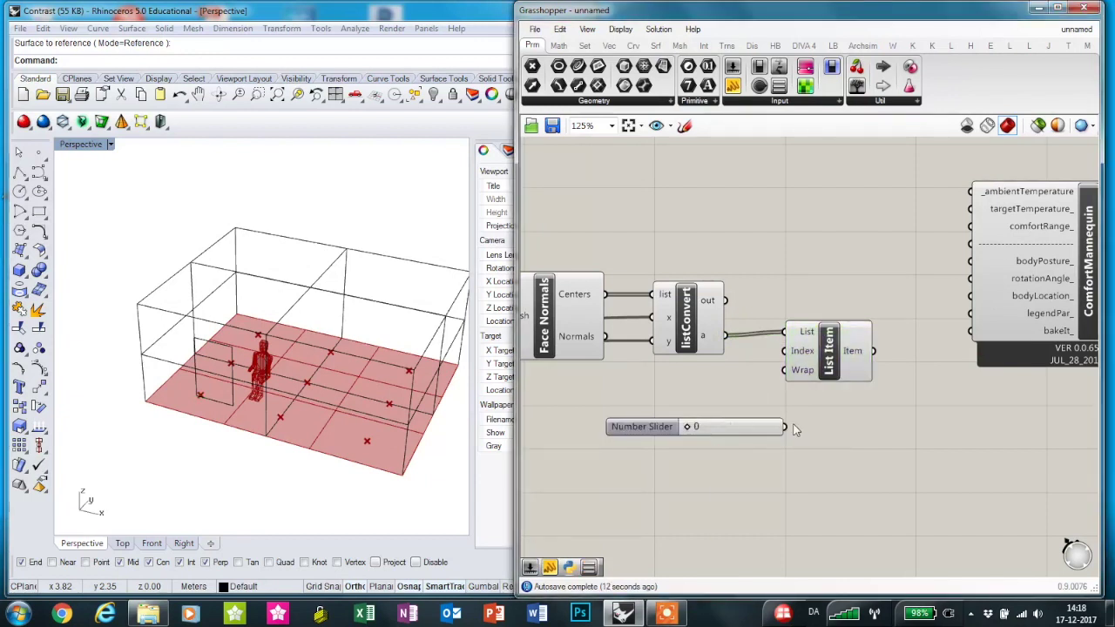
left_click_drag(785, 427, 784, 351)
left_click_drag(735, 425, 660, 377)
left_click(753, 384)
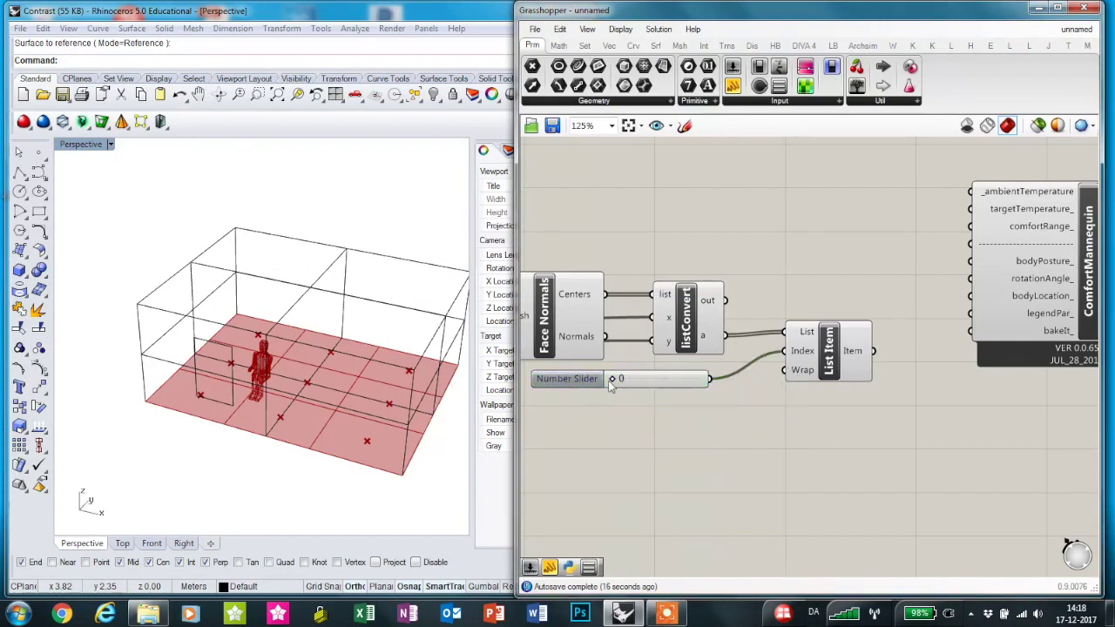
Connect List Item's Item output to the Comfort Mannequin's bodyLocation input and try out the index slider, ending at 0
right_click_drag(819, 370, 734, 429)
left_click_drag(788, 410, 878, 355)
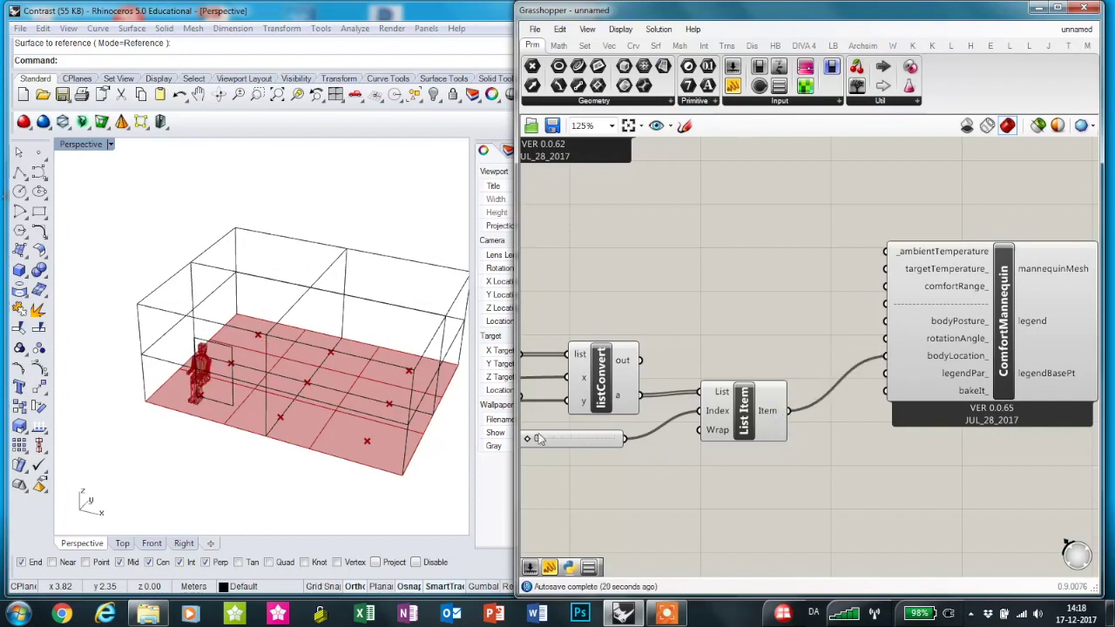
left_click_drag(533, 440, 490, 443)
Add the ready-made rotationAngle slider below the List Item component
right_click_drag(669, 488, 690, 434)
double_click(691, 434)
type("rotation")
key("Return")
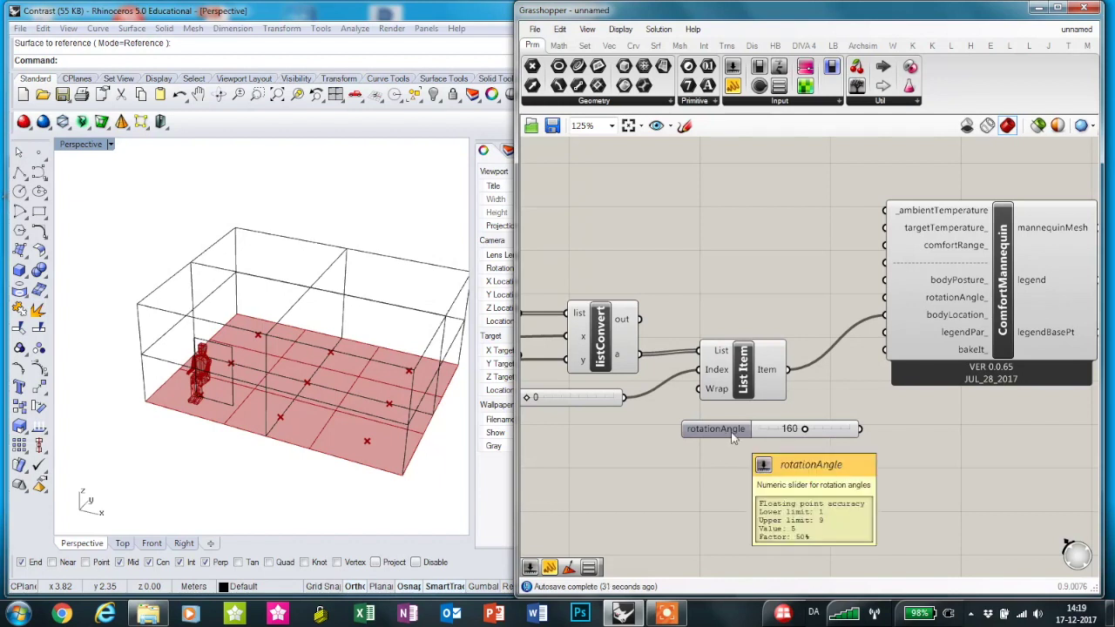
Check the rotationAngle slider's expression, rounding and numeric domain settings
scroll(732, 432, "up", 3)
left_click(731, 435)
right_click(732, 435)
left_click(766, 462)
left_click_drag(814, 312, 759, 229)
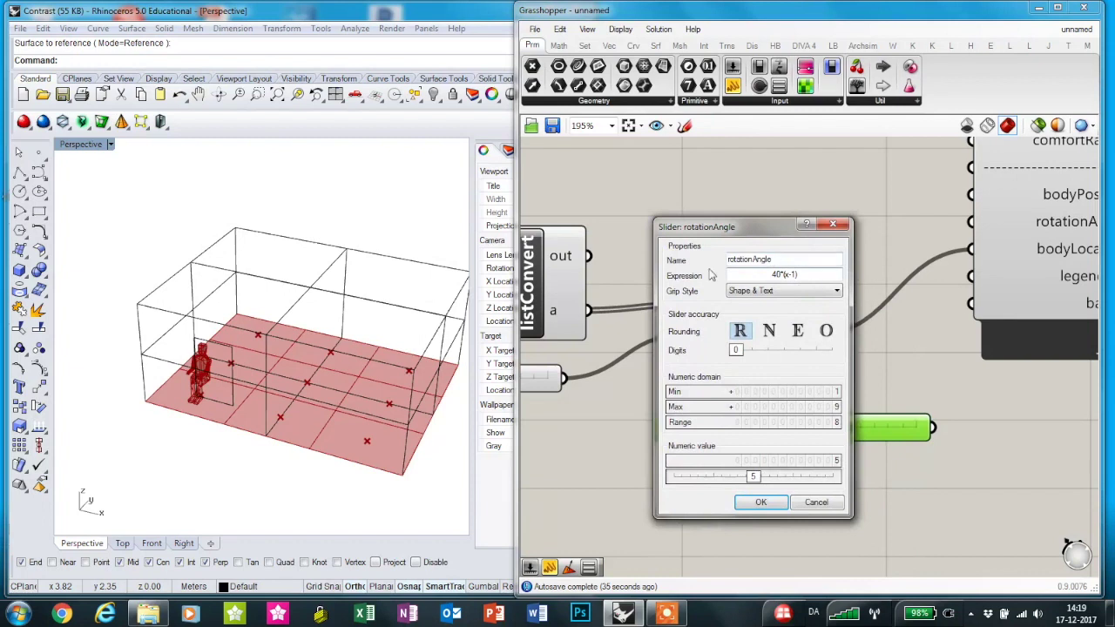
left_click(758, 502)
Connect the rotationAngle slider to the Comfort Mannequin's rotationAngle input and set the slider to 0
scroll(767, 446, "down", 3)
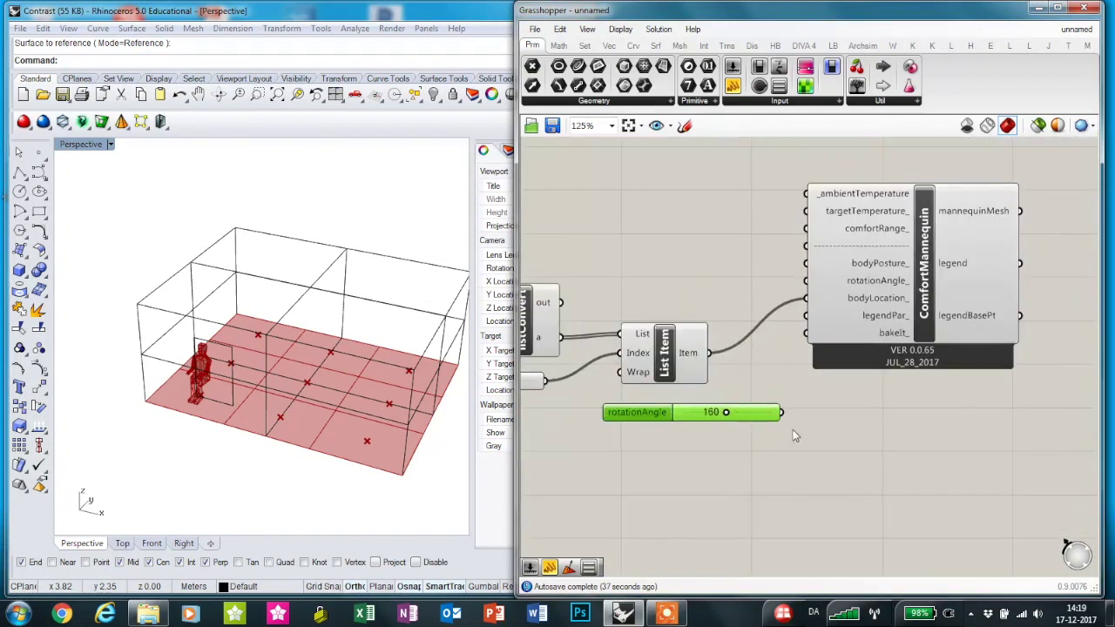
left_click_drag(781, 412, 812, 290)
left_click_drag(724, 415, 600, 415)
right_click(693, 448)
scroll(716, 487, "down", 3)
left_click(884, 505)
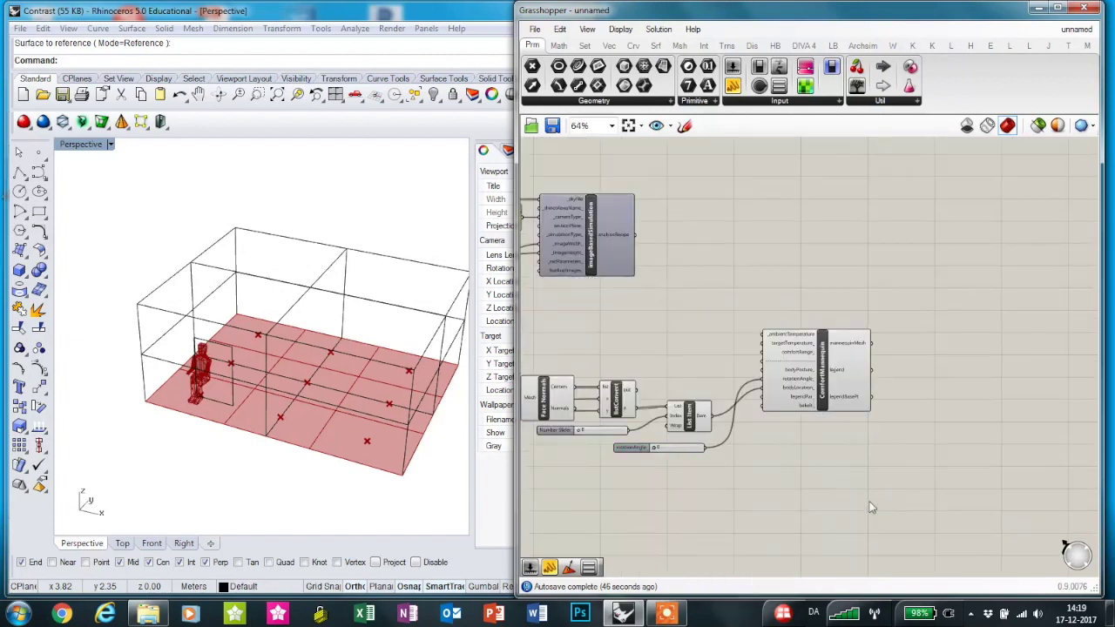
Move the Comfort Mannequin component slightly down, closer in line with the List Item feeding it
left_click(827, 390)
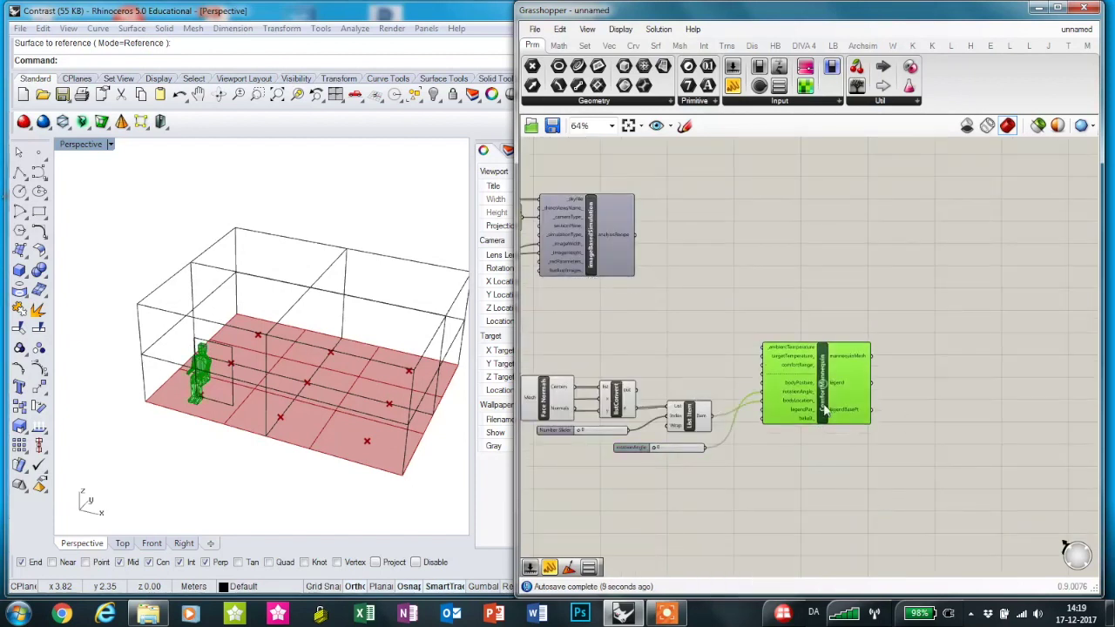
left_click(835, 481)
scroll(868, 429, "up", 2)
scroll(868, 429, "up", 1)
left_click(862, 425)
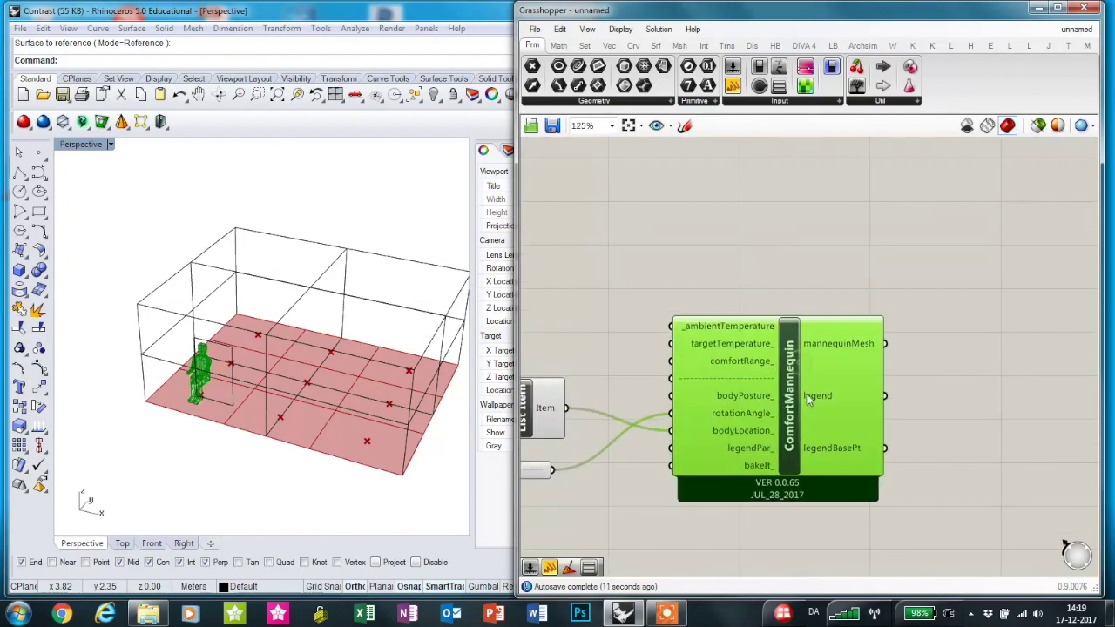
Add a second List Item component in the free space after the Comfort Mannequin
right_click_drag(965, 375, 871, 319)
double_click(884, 319)
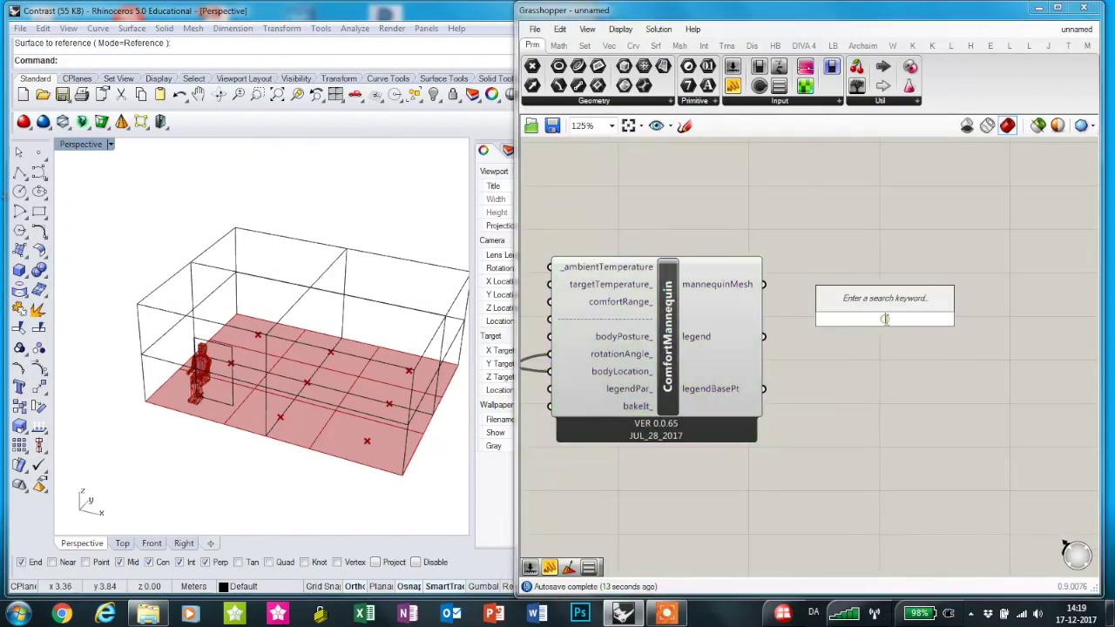
type("int")
key("BackSpace")
key("BackSpace")
key("BackSpace")
type("list item")
left_click(862, 301)
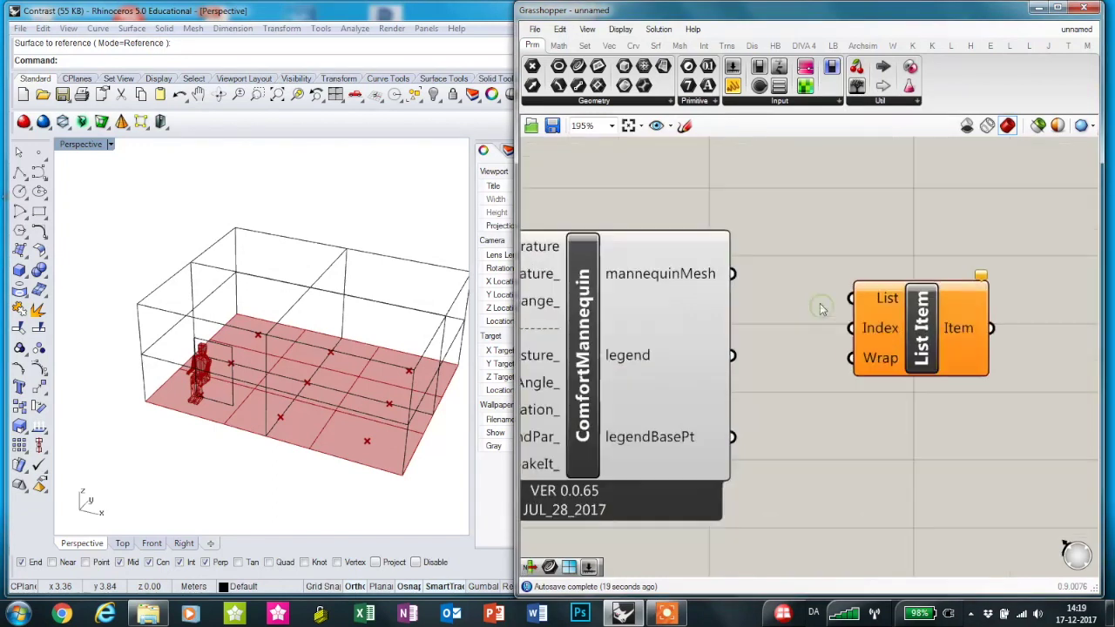
Connect the Comfort Mannequin's mannequinMesh output to the new List Item's List input
scroll(823, 310, "up", 2)
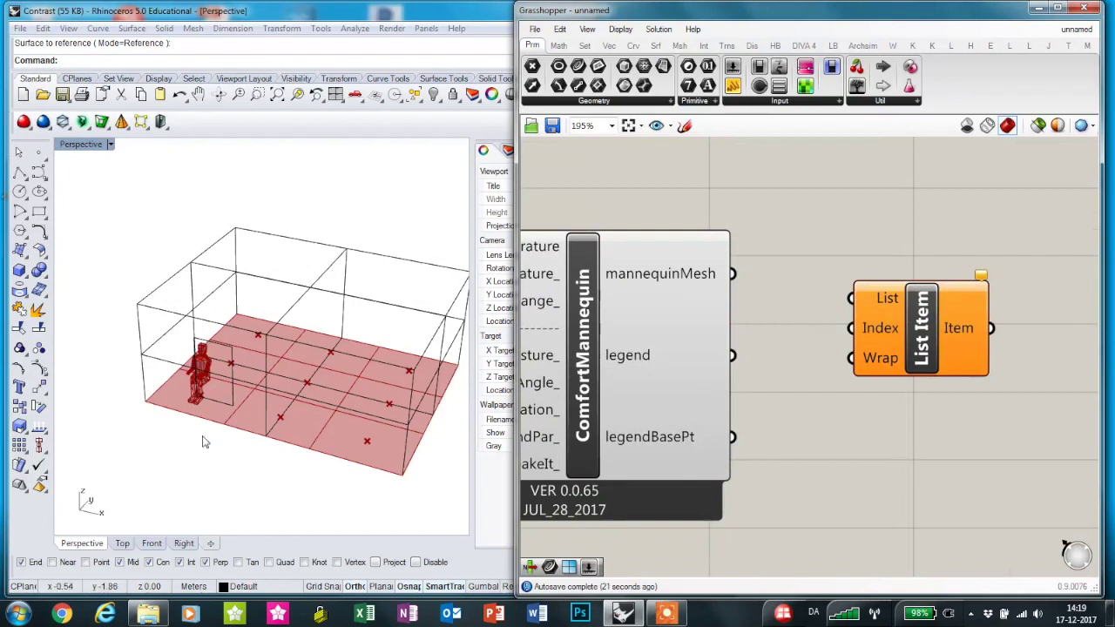
scroll(205, 441, "up", 6)
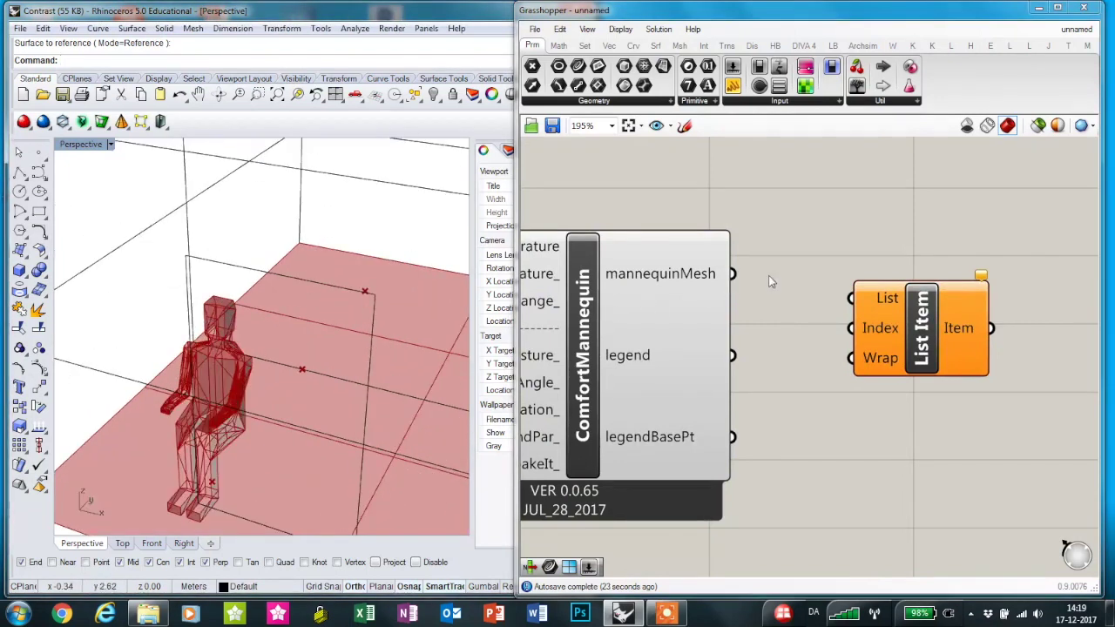
left_click_drag(732, 274, 851, 298)
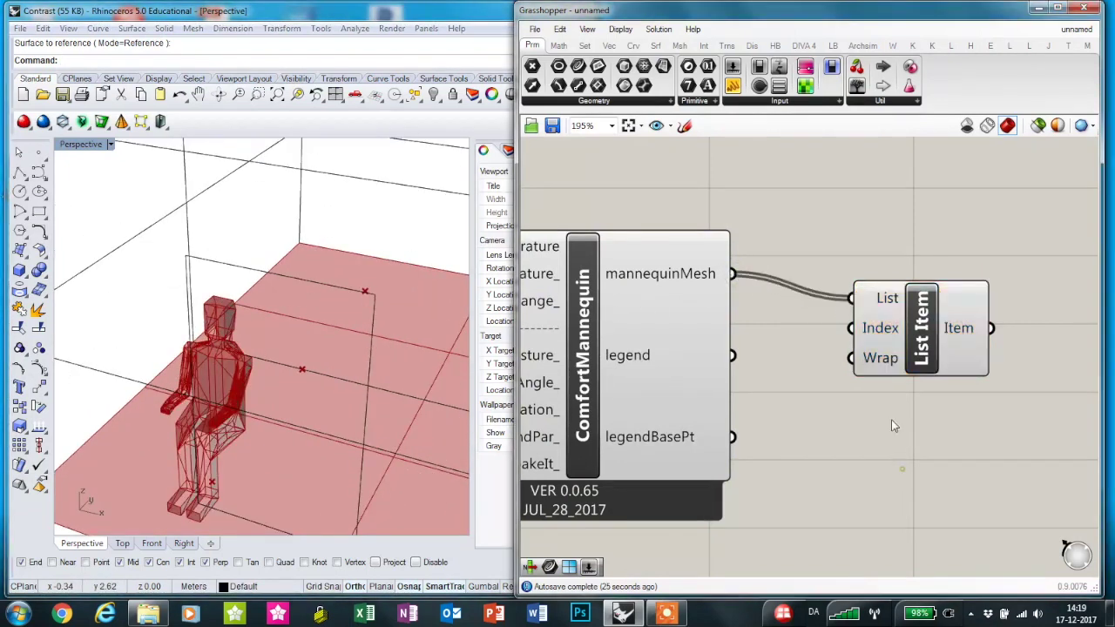
Set the Index input of the List Item after the Comfort Mannequin to the integer 123
right_click(883, 329)
left_click(985, 467)
left_click(810, 470)
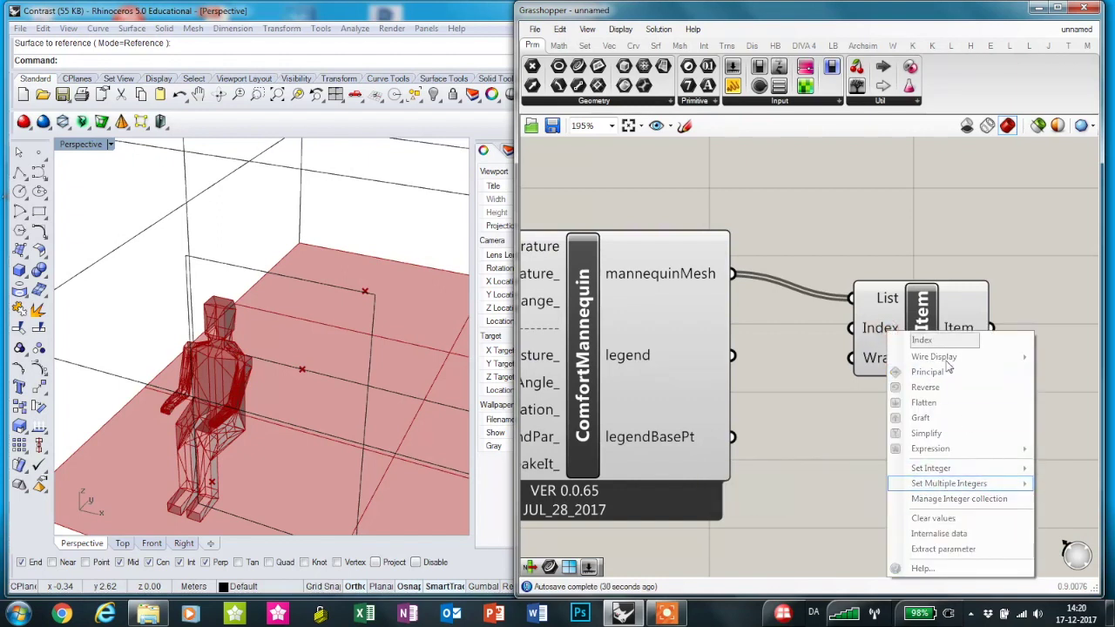
left_click(821, 473)
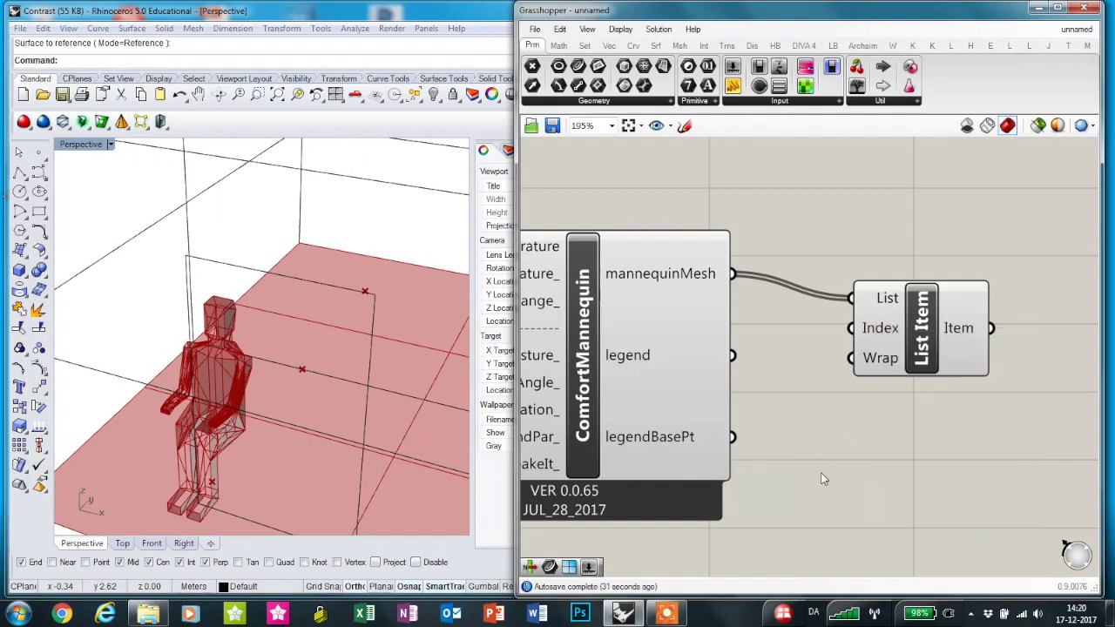
right_click(883, 329)
left_click(962, 469)
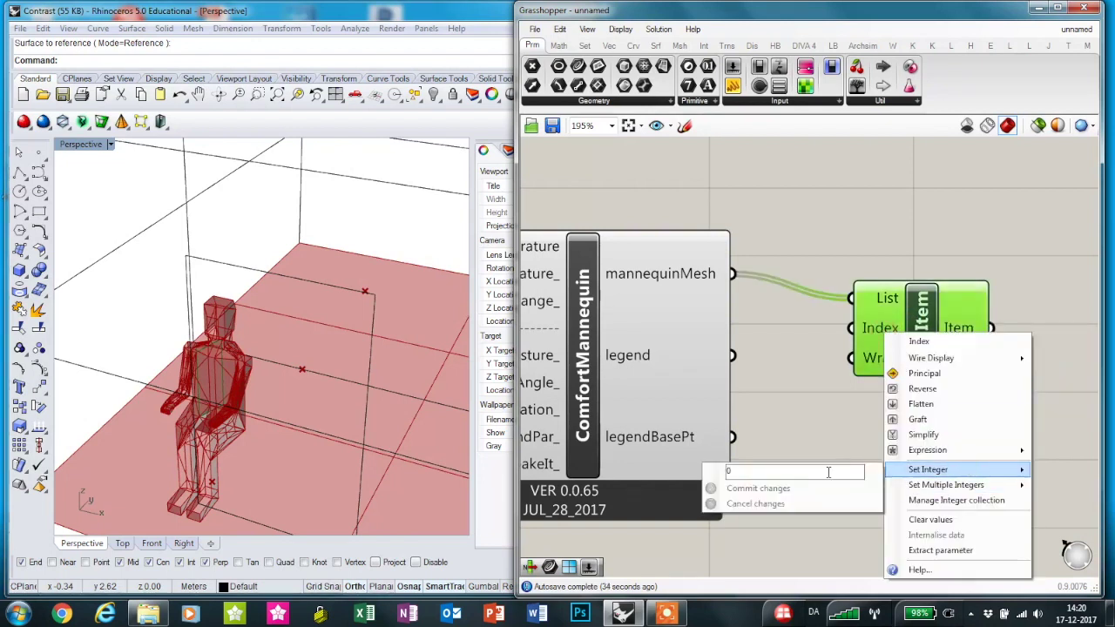
left_click(827, 472)
type("123")
left_click(754, 489)
left_click(778, 477)
Move the List Item slightly up so its List input lines up with the mannequinMesh output
scroll(811, 427, "down", 3)
left_click(870, 384)
left_click_drag(870, 384, 874, 371)
left_click(937, 427)
Add a Face Normals component in the free space after the List Item
right_click_drag(941, 425, 815, 420)
double_click(849, 410)
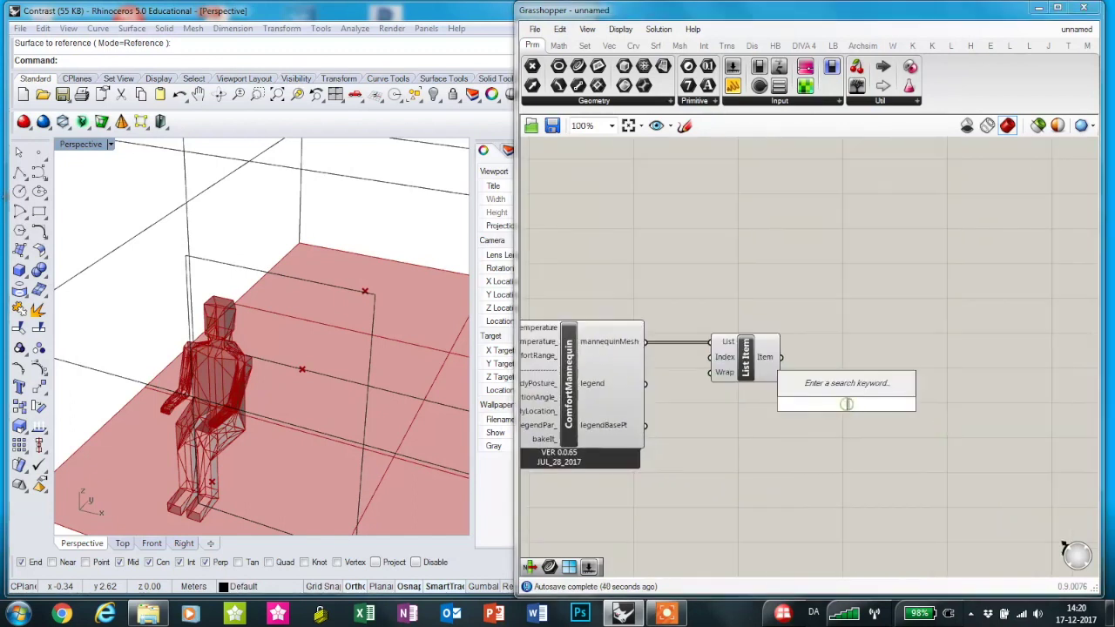
type("face")
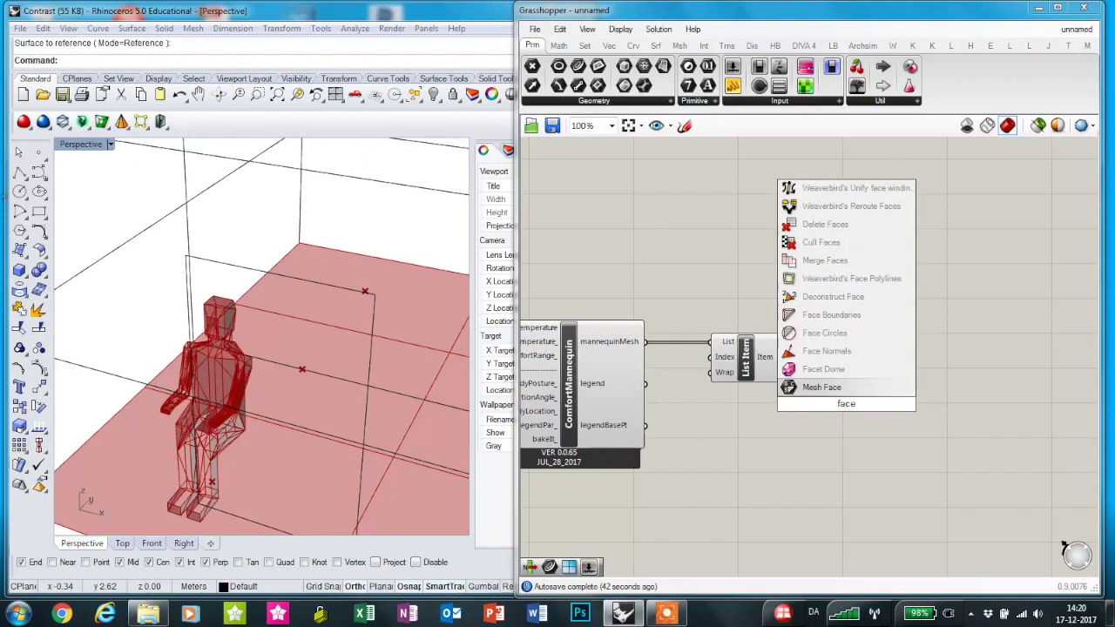
type("norm")
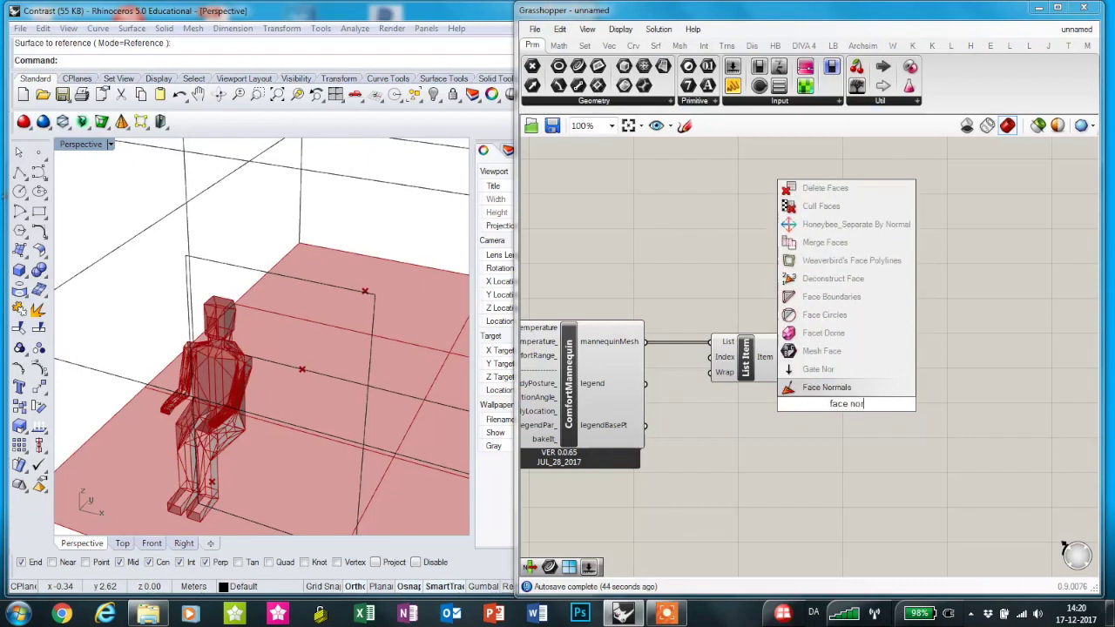
key("Return")
left_click_drag(842, 407, 857, 380)
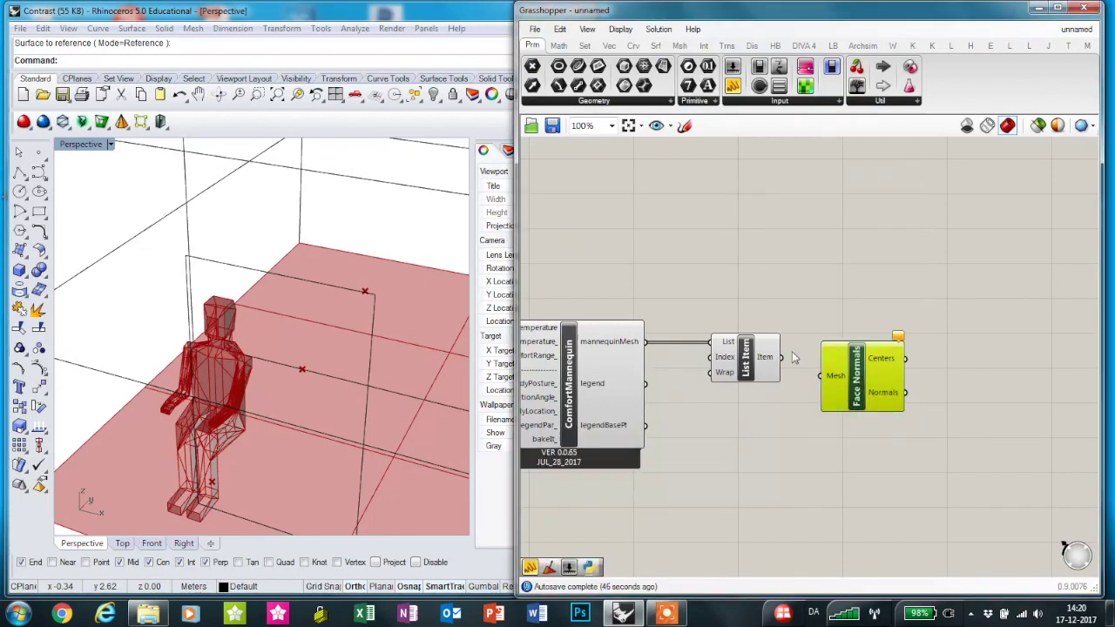
Connect the List Item's Item output to the Mesh input of the new Face Normals component and align the two
left_click_drag(782, 357, 857, 359)
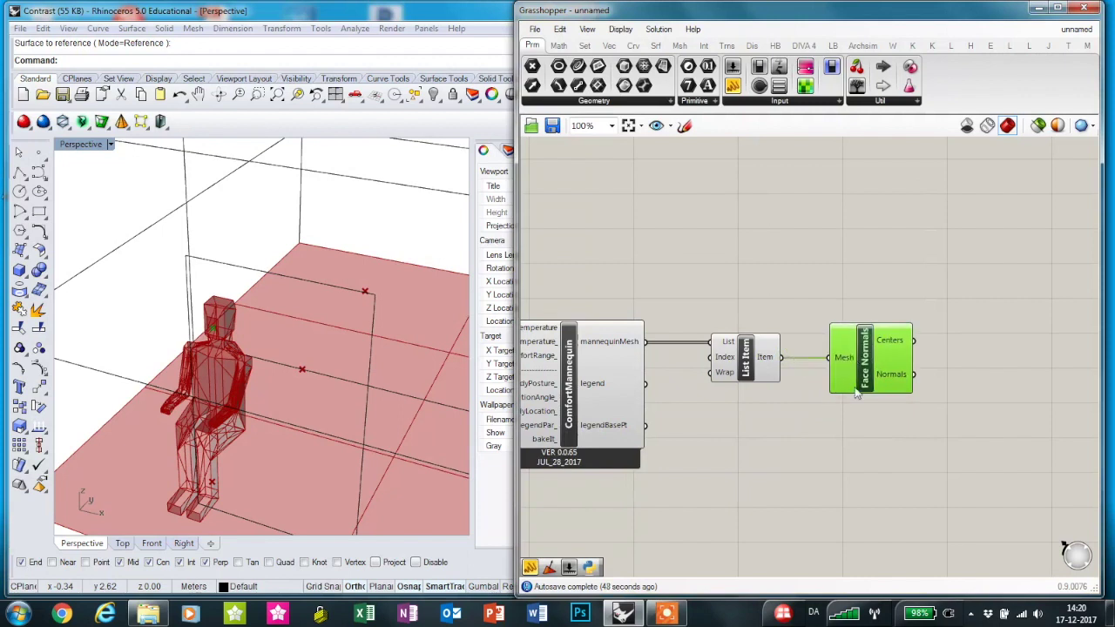
left_click(855, 418)
scroll(855, 421, "up", 1)
left_click(845, 355)
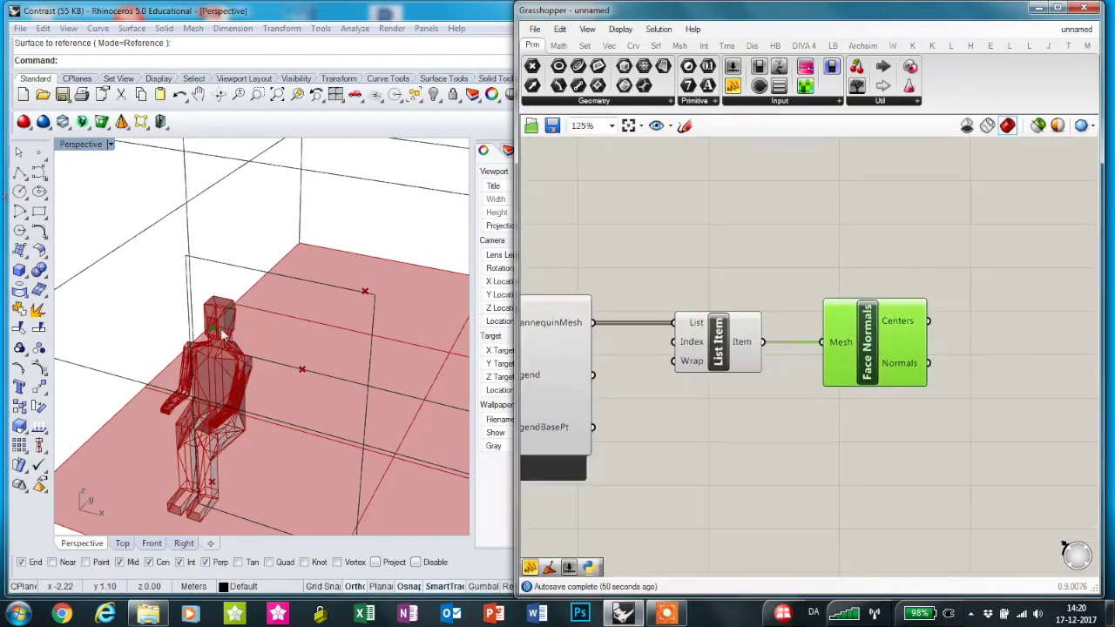
Add a Ladybug Set the View component in the free space after Face Normals
right_click_drag(790, 453, 628, 442)
double_click(832, 376)
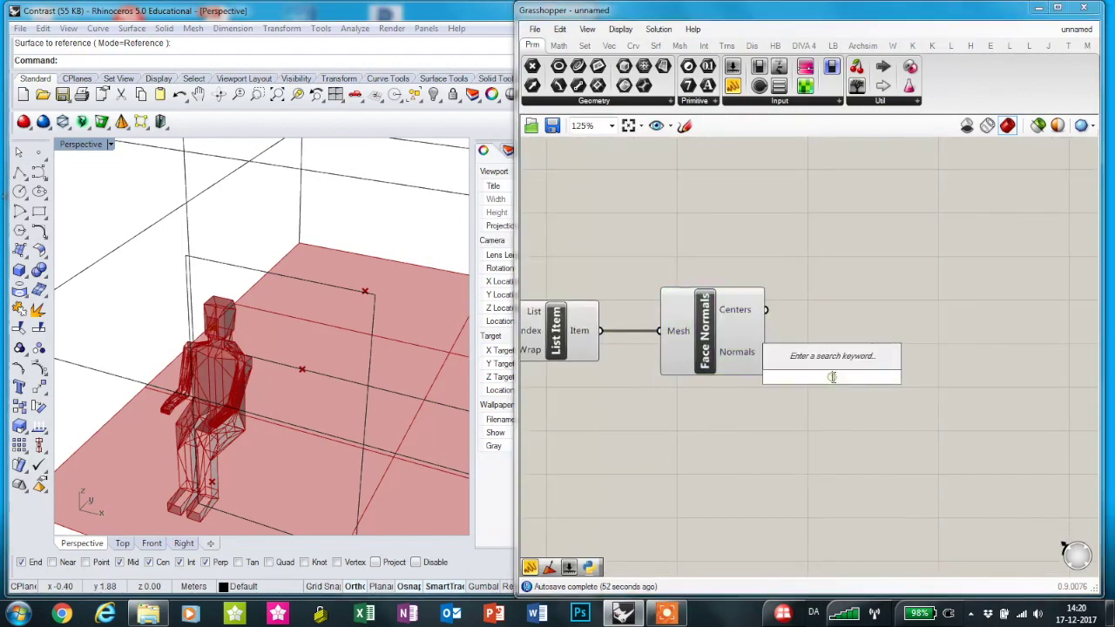
type("ladybug set")
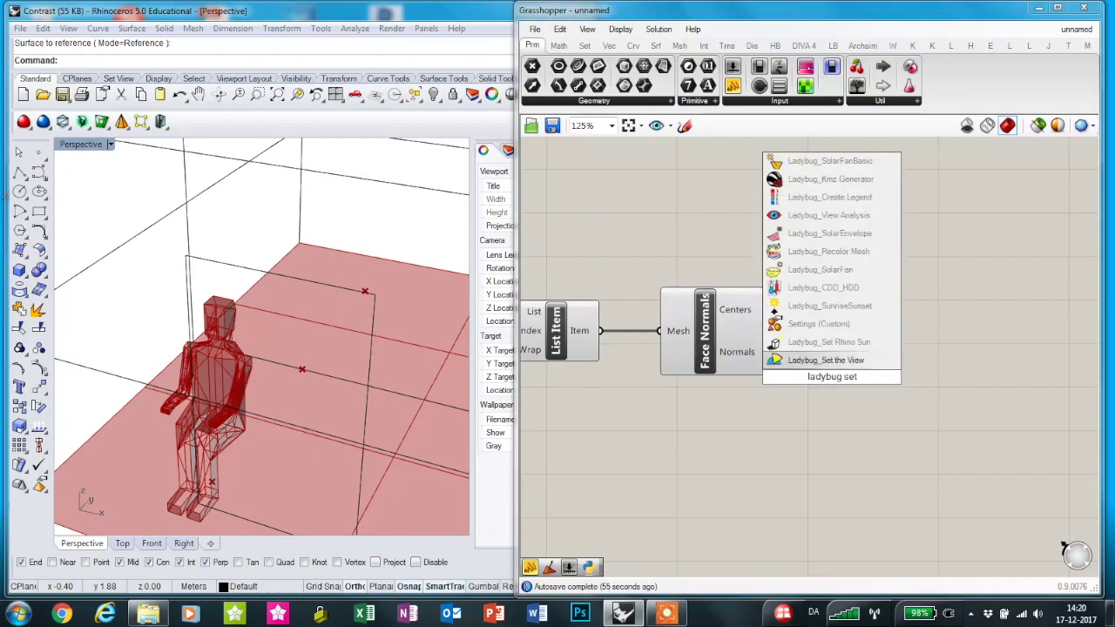
key("Return")
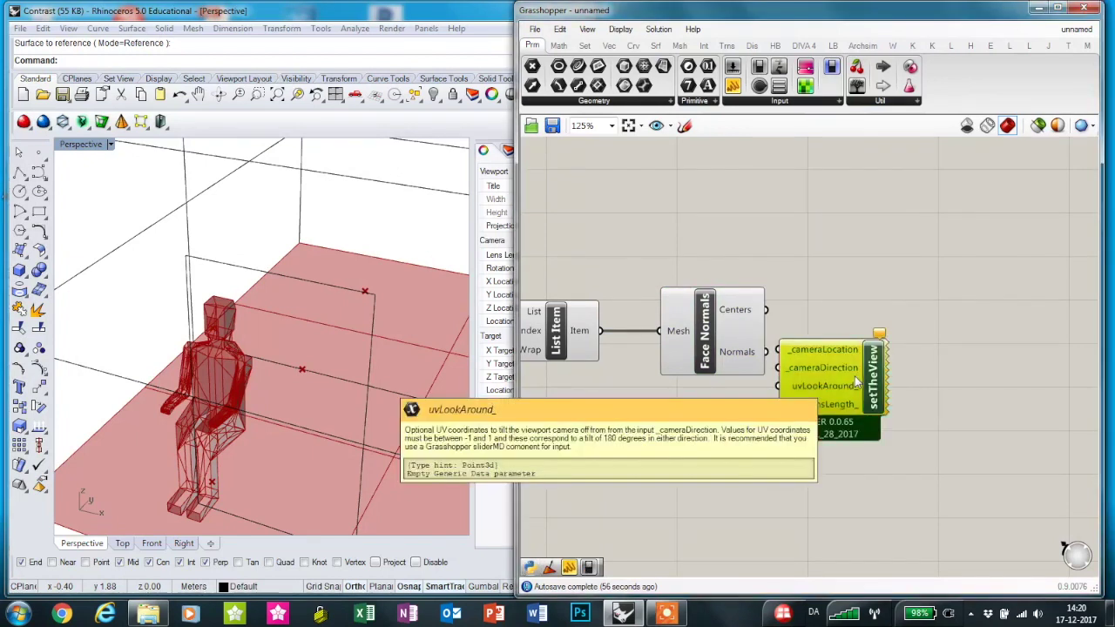
Connect the Face Normals' Centers output to _cameraLocation and its Normals output to _cameraDirection on the setTheView component
left_click_drag(766, 312, 861, 346)
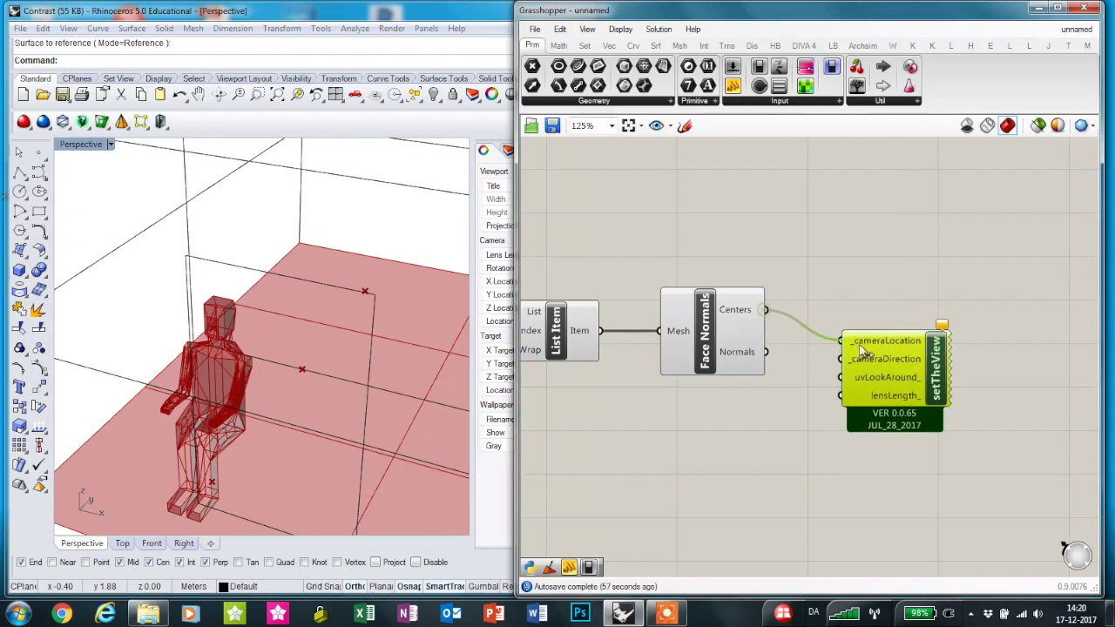
left_click(773, 364)
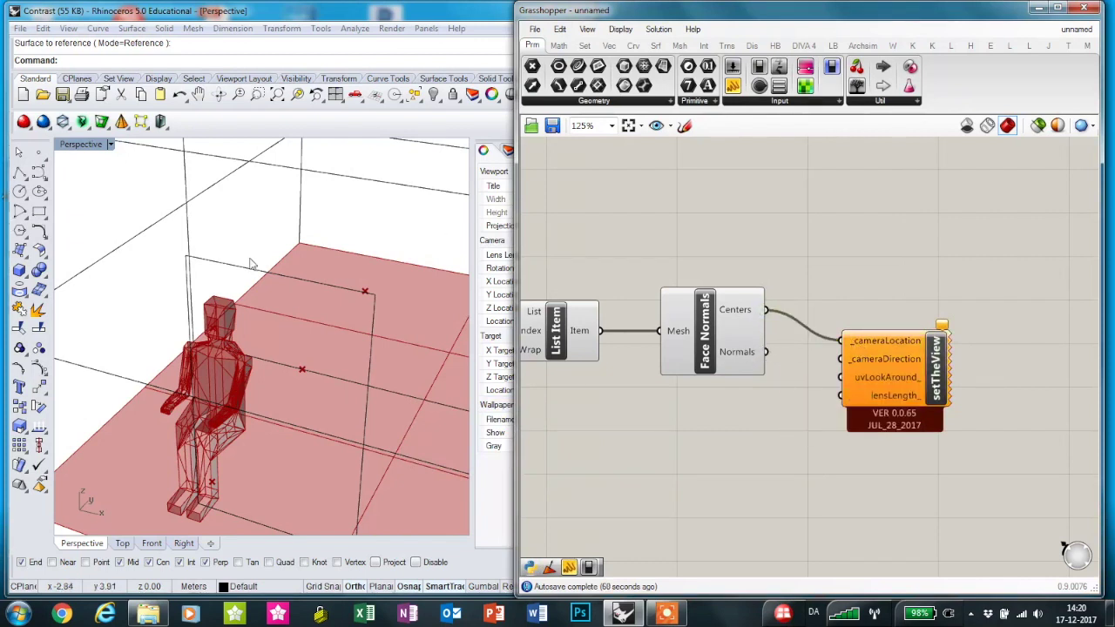
left_click_drag(766, 351, 900, 355)
Move the rotationAngle slider directly beneath the Number Slider that feeds the first List Item's Index
scroll(892, 387, "down", 6)
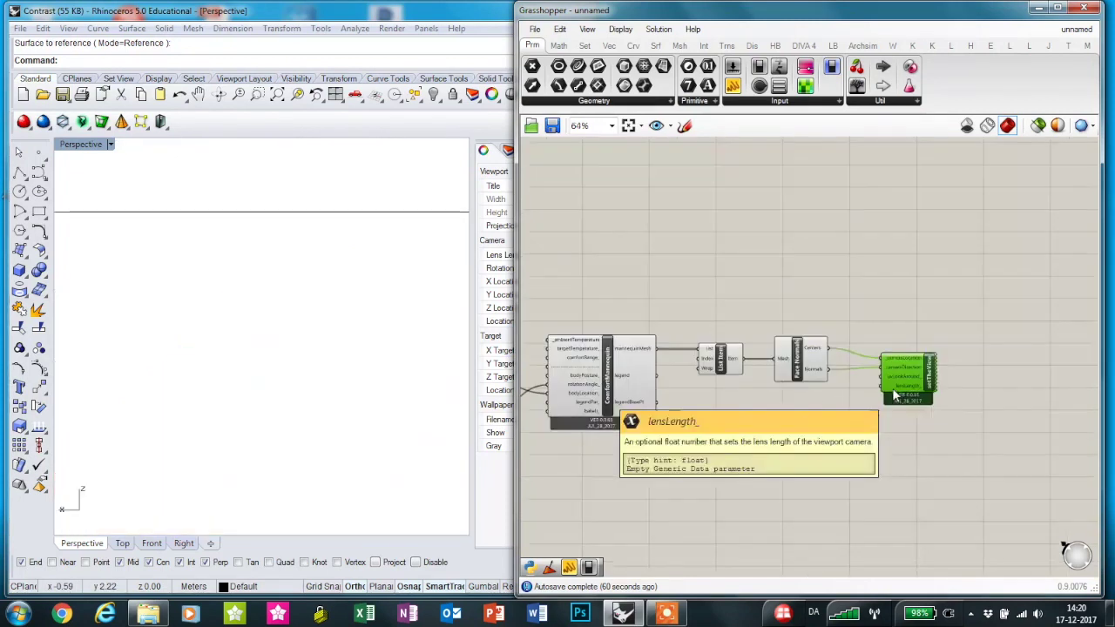
scroll(663, 410, "up", 6)
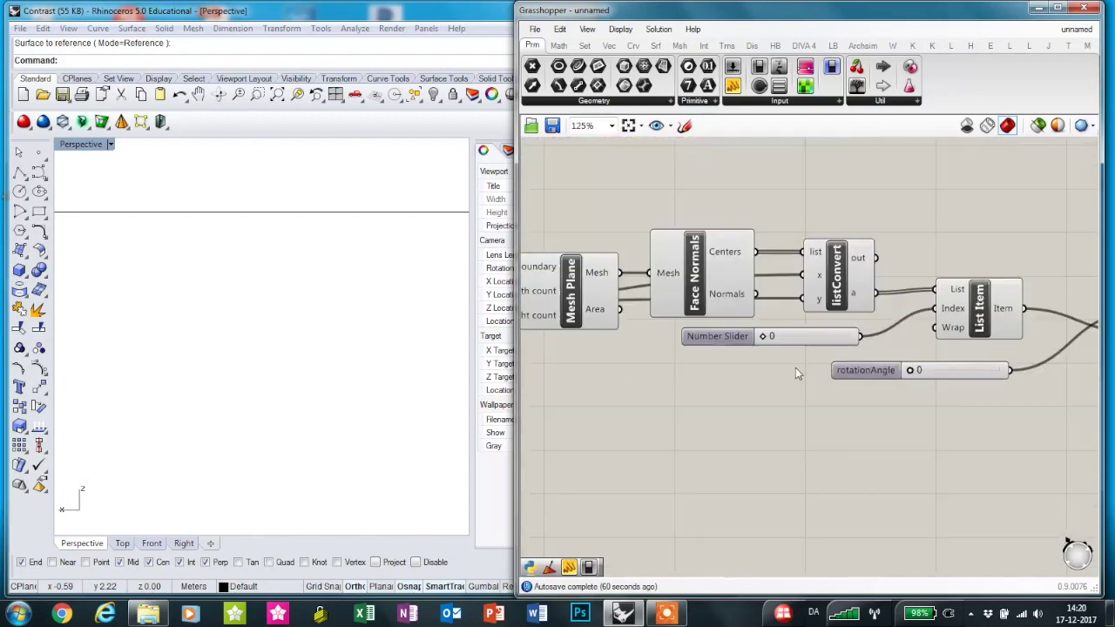
mouse_move(906, 372)
left_mouse_down()
mouse_move(979, 373)
mouse_move(893, 375)
left_mouse_up()
scroll(851, 430, "down", 5)
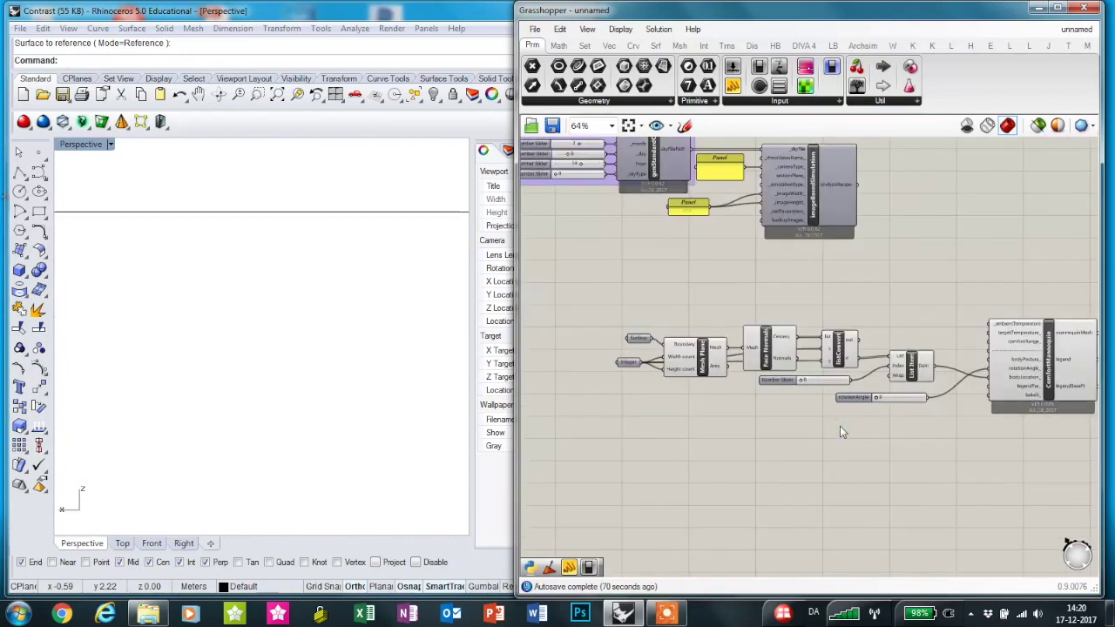
scroll(956, 504, "down", 1)
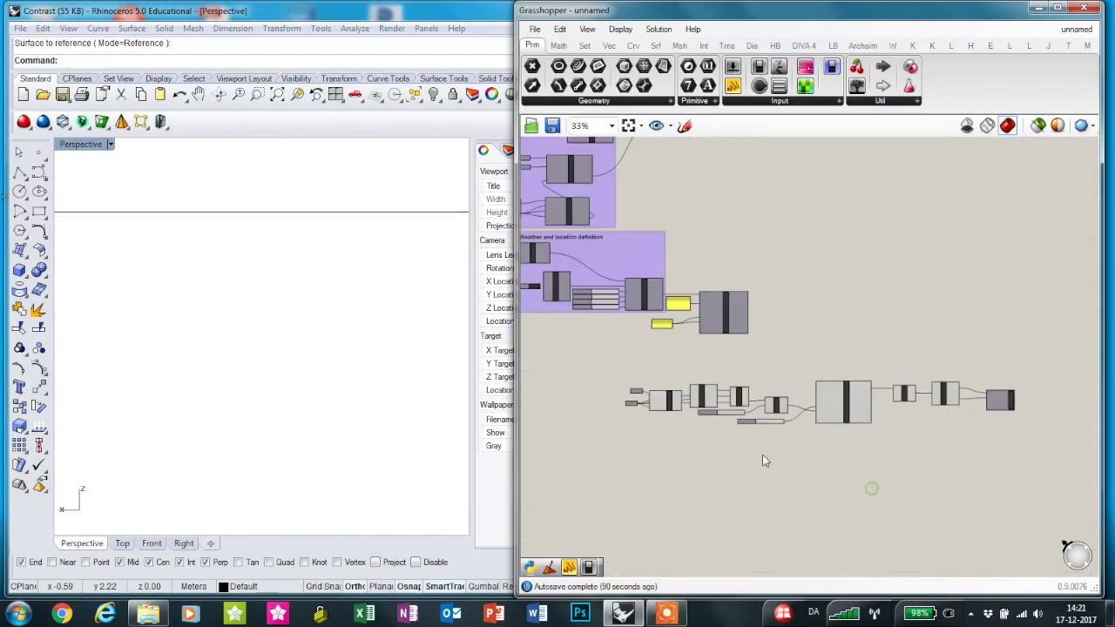
scroll(762, 453, "up", 4)
left_click_drag(789, 357, 659, 344)
Add a BatchRun component below the two sliders and connect both the Number Slider and rotationAngle to its mySliders input
double_click(719, 449)
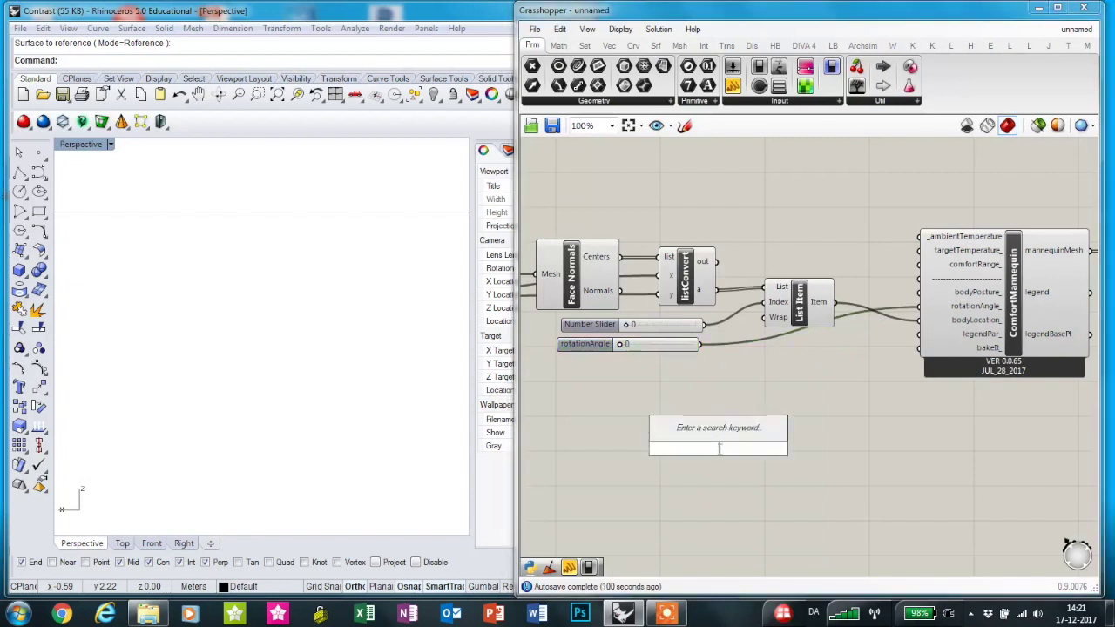
type("batch")
key("Return")
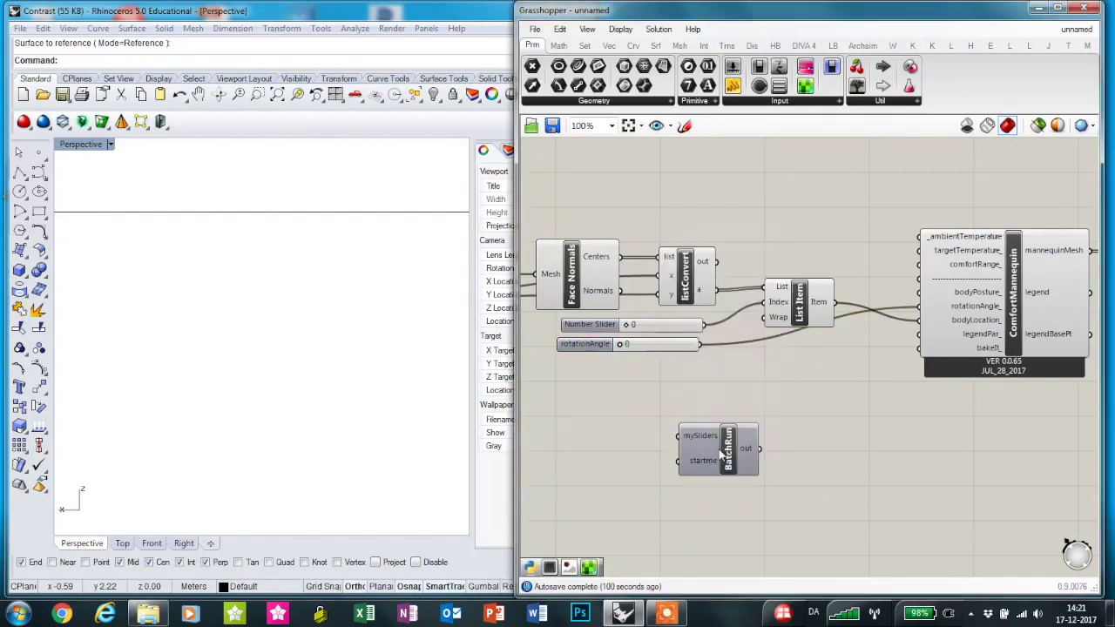
left_click_drag(696, 396, 678, 436)
left_click_drag(701, 345, 769, 447, "shift")
left_click(685, 488)
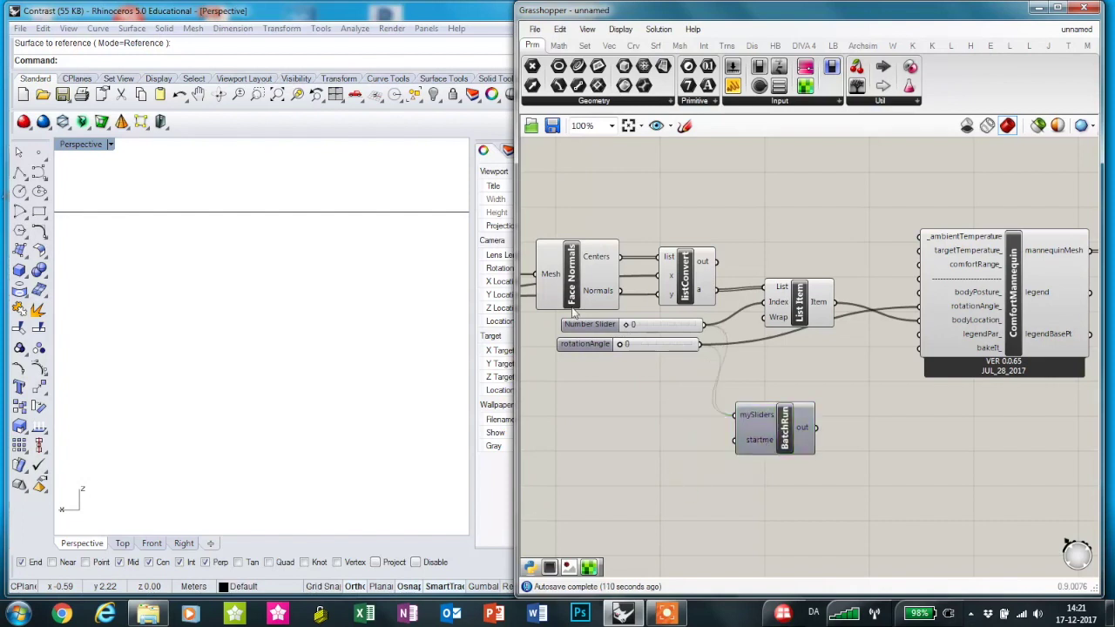
Add a Button component beside BatchRun and connect it to the startme input
double_click(695, 479)
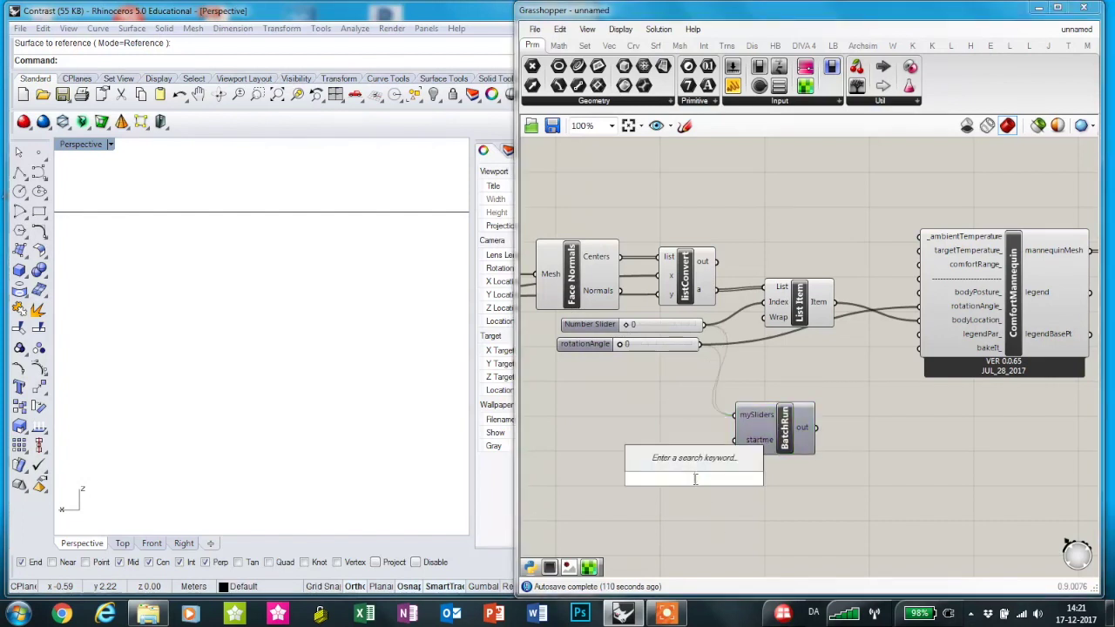
type("button")
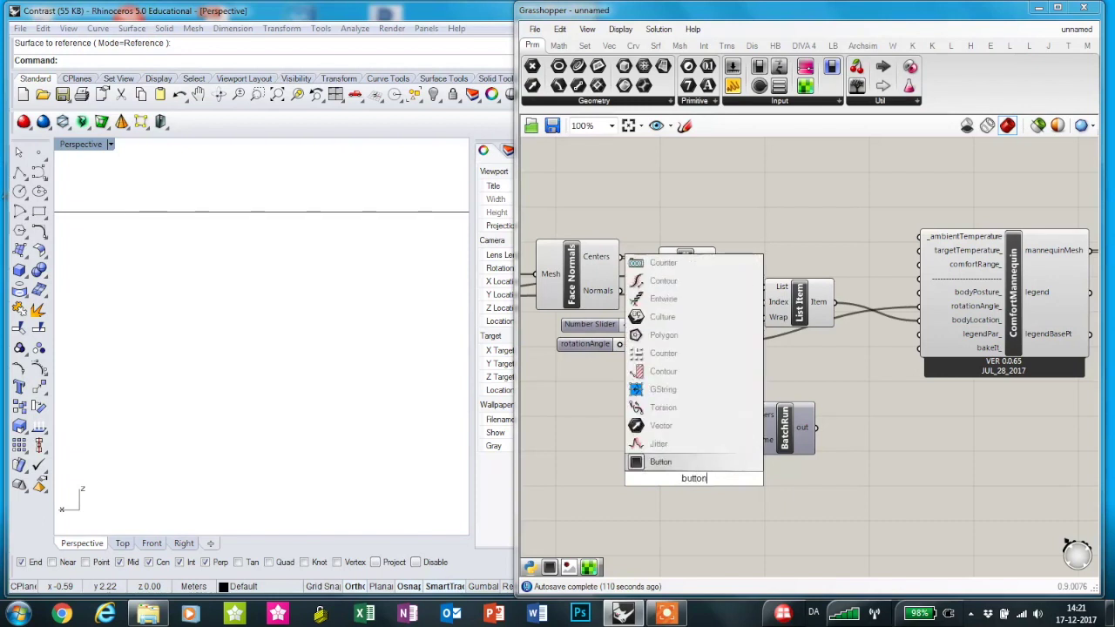
key("Return")
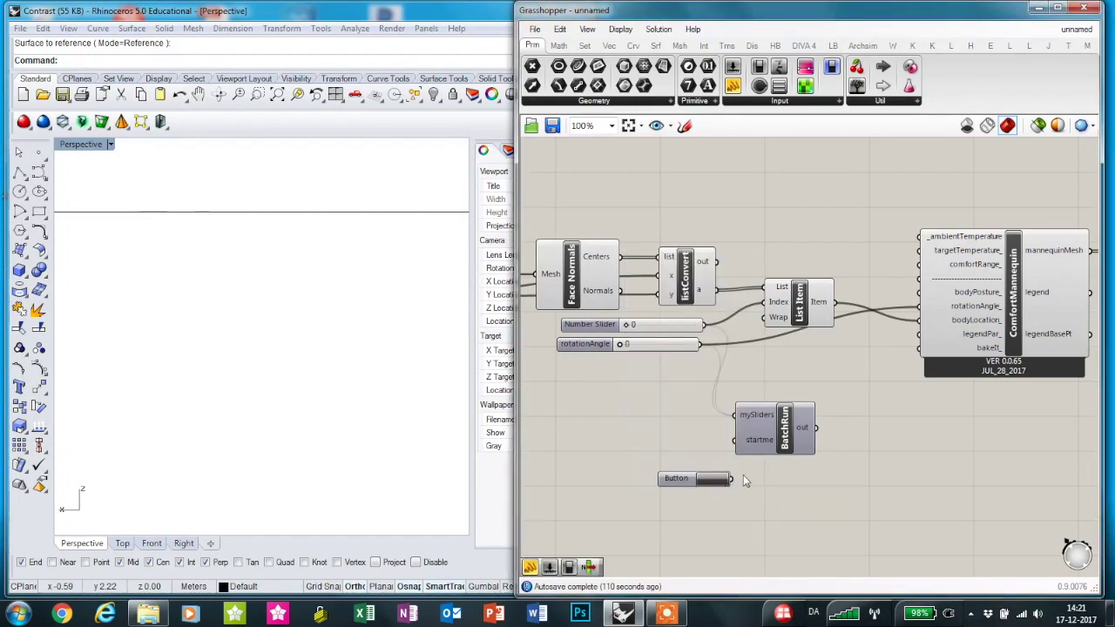
left_click_drag(684, 481, 655, 442)
left_click(723, 535)
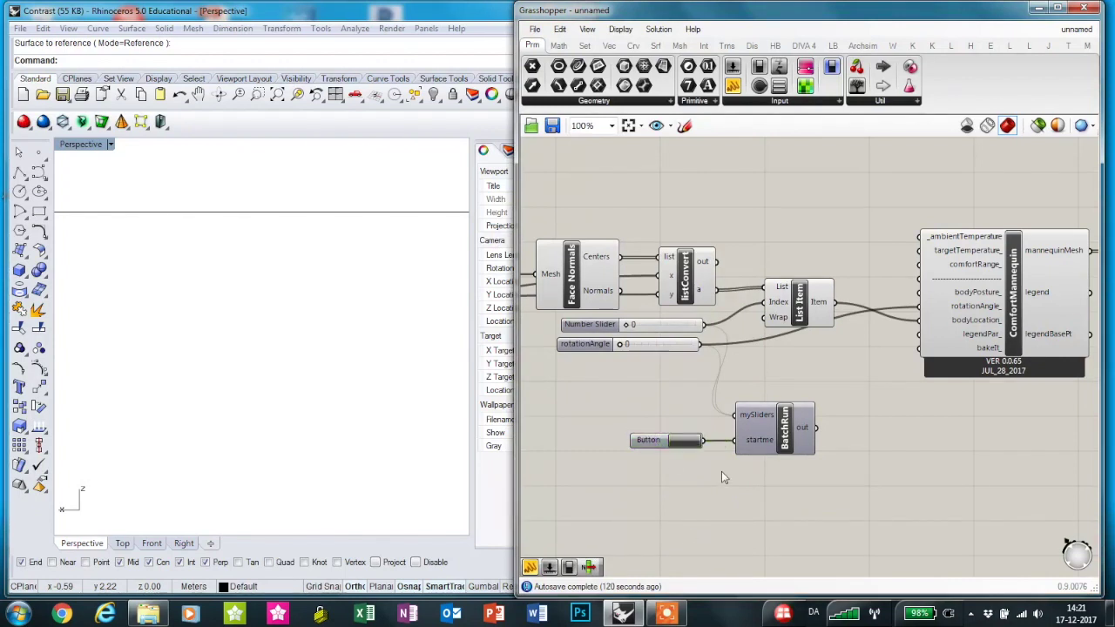
Start a component search in the free space after the imageBasedSimulation component
scroll(721, 471, "down", 3)
scroll(764, 308, "up", 2)
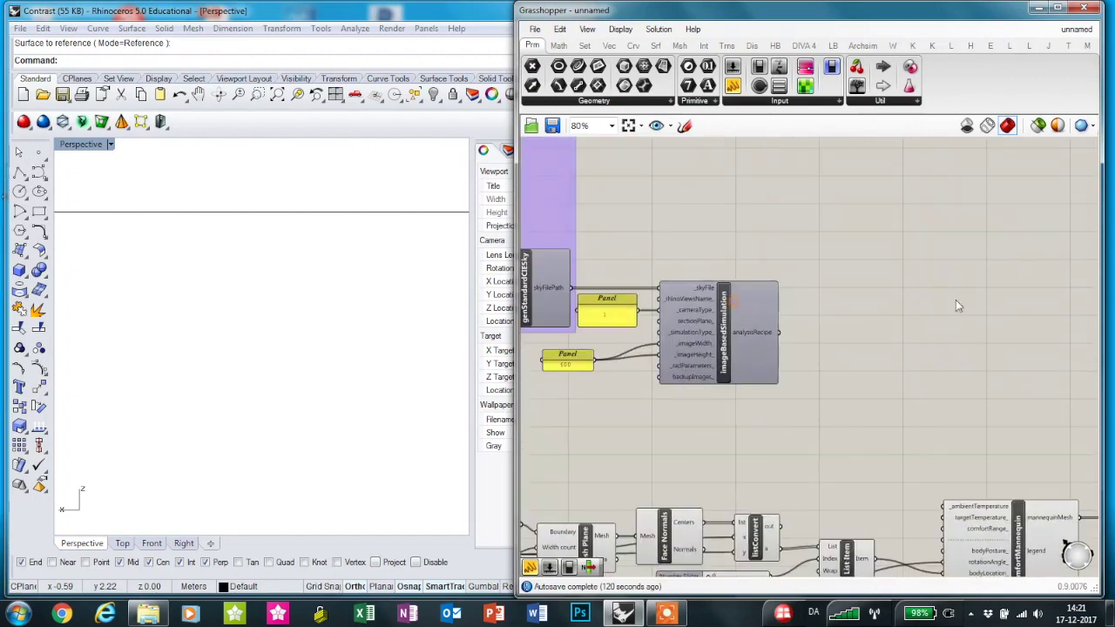
double_click(932, 304)
type("runt")
key("BackSpace")
type("daylight")
key("BackSpace")
key("BackSpace")
key("BackSpace")
key("BackSpace")
key("BackSpace")
key("BackSpace")
key("BackSpace")
key("BackSpace")
key("BackSpace")
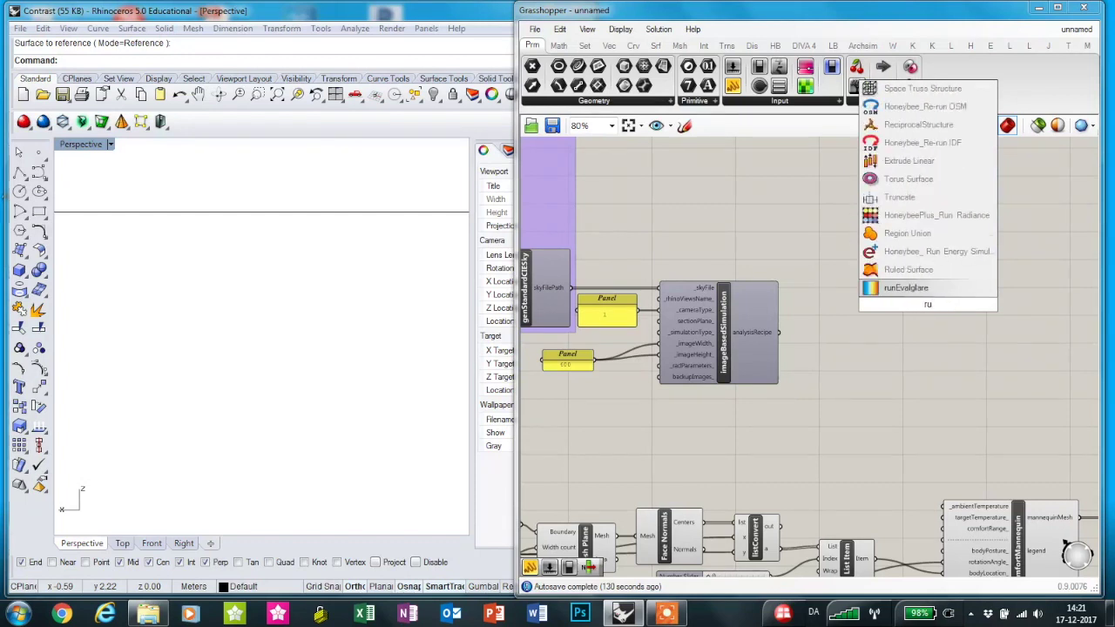
key("BackSpace")
key("BackSpace")
Find the Honeybee Run Daylight Simulation component with the keyword day and place it after imageBasedSimulation
type("day")
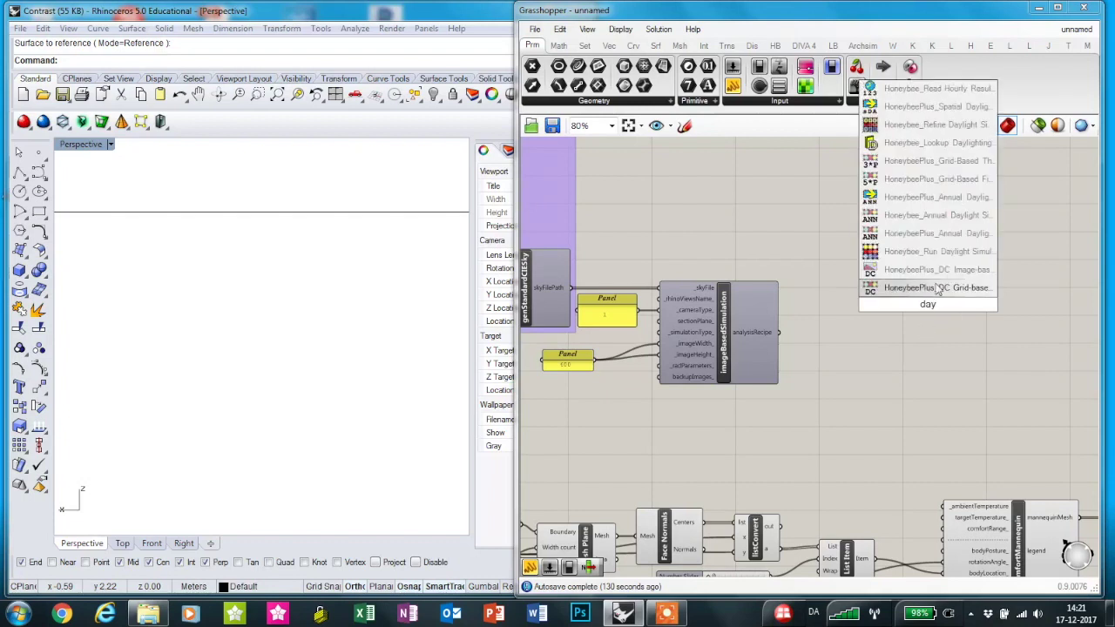
left_click(952, 251)
left_click_drag(954, 246, 964, 243)
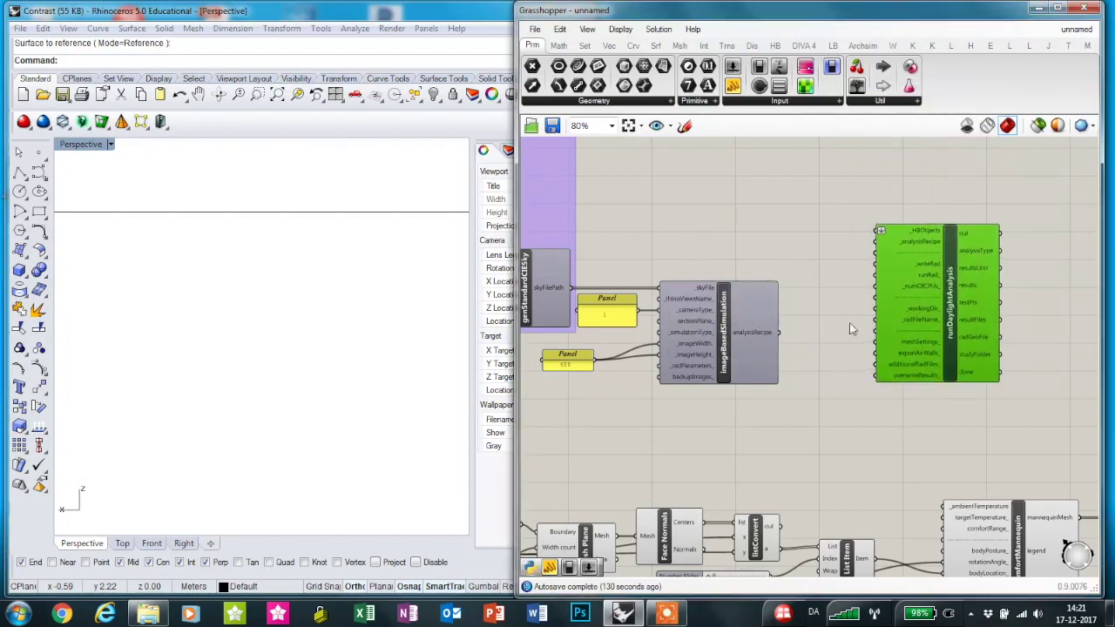
left_click(813, 352)
Connect the imageBasedSimulation's analysisRecipe output to the _analysisRecipe input of runDaylightAnalysis
right_click_drag(783, 383, 831, 394)
scroll(831, 394, "up", 4)
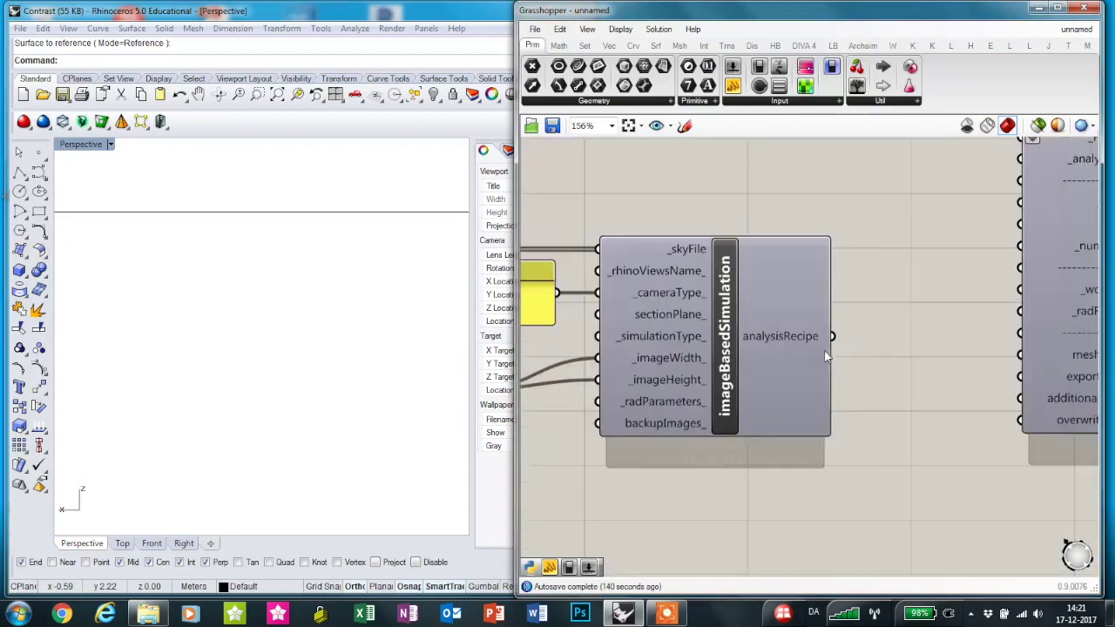
left_click_drag(740, 383, 932, 205)
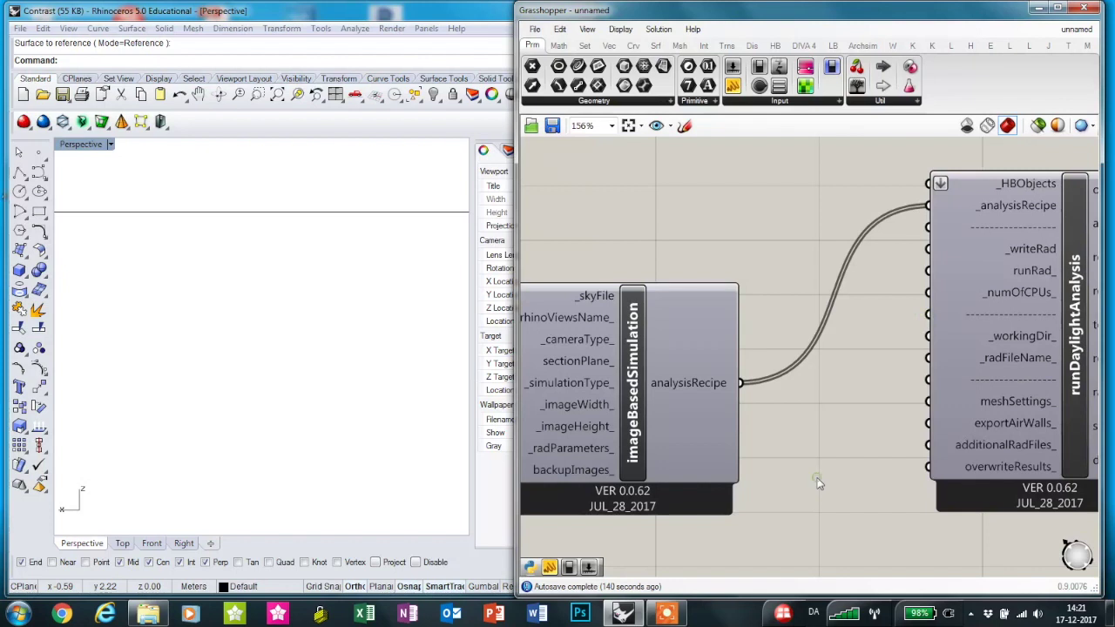
Connect the output of the parameter that collects the Honeybee surfaces to the _HBObjects input of runDaylightAnalysis
scroll(819, 476, "down", 5)
scroll(722, 196, "up", 3)
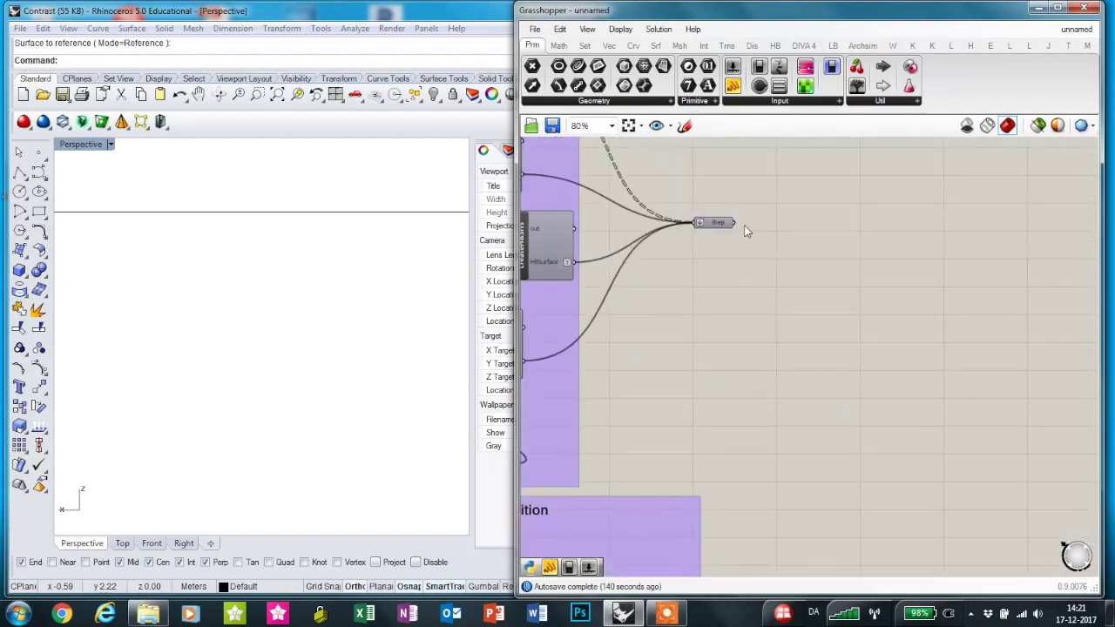
scroll(821, 349, "down", 2)
scroll(896, 440, "up", 6)
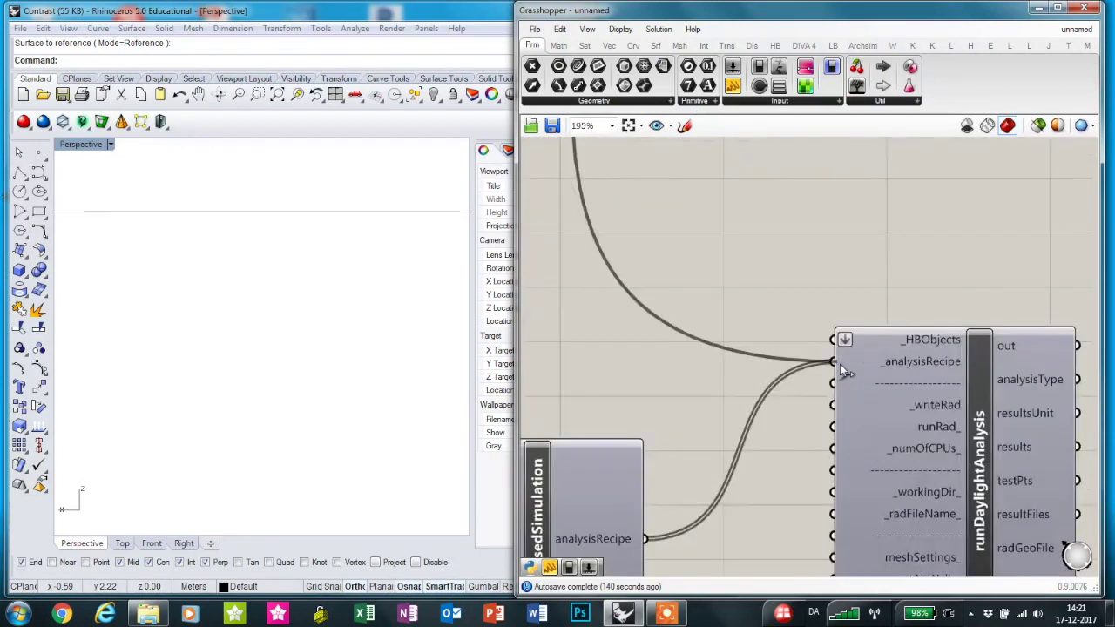
right_click_drag(883, 233, 919, 139)
scroll(950, 301, "down", 3)
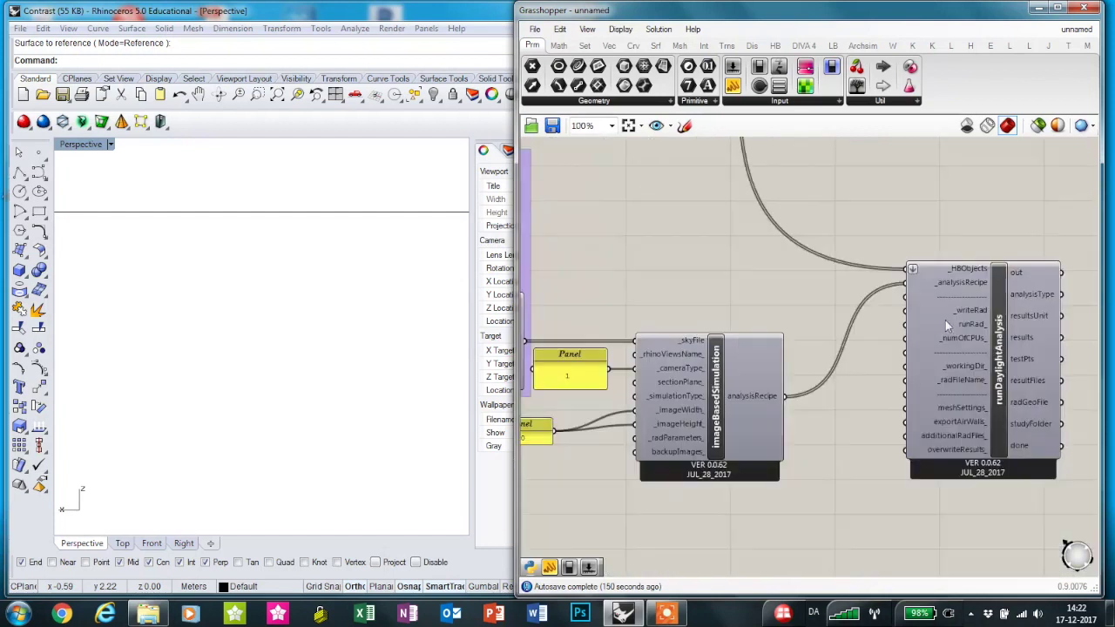
Move the runDaylightAnalysis component a little farther away from imageBasedSimulation to make room between them
left_click_drag(947, 324, 950, 363)
left_click(865, 433)
right_click_drag(865, 434, 831, 351)
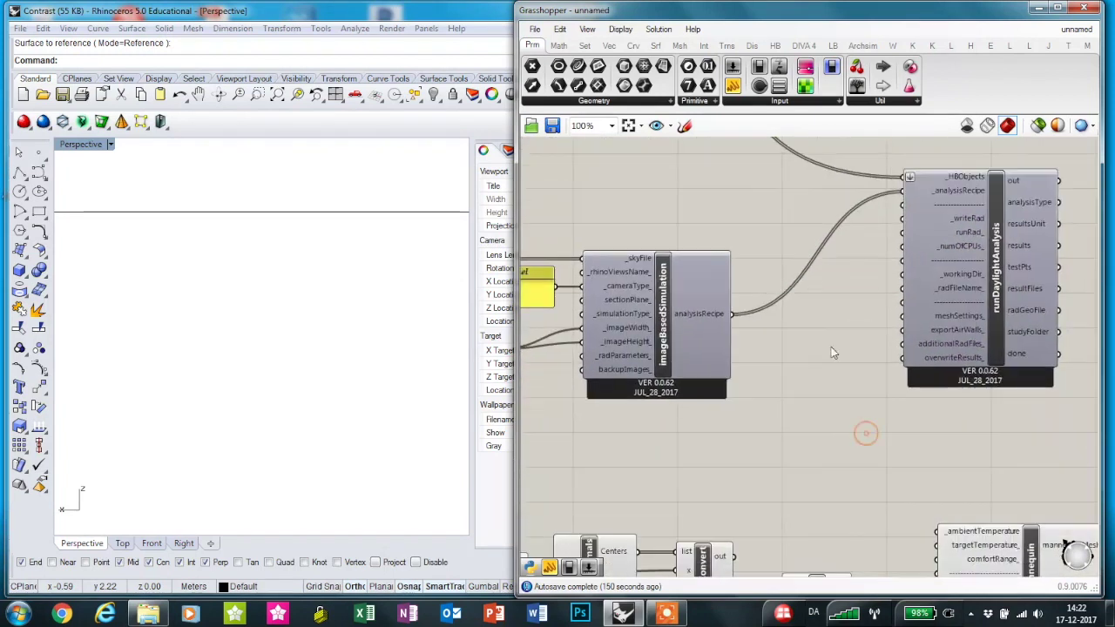
Place a Boolean Toggle before runDaylightAnalysis and connect it to both its _writeRad and runRad_ inputs
double_click(869, 254)
type("boo")
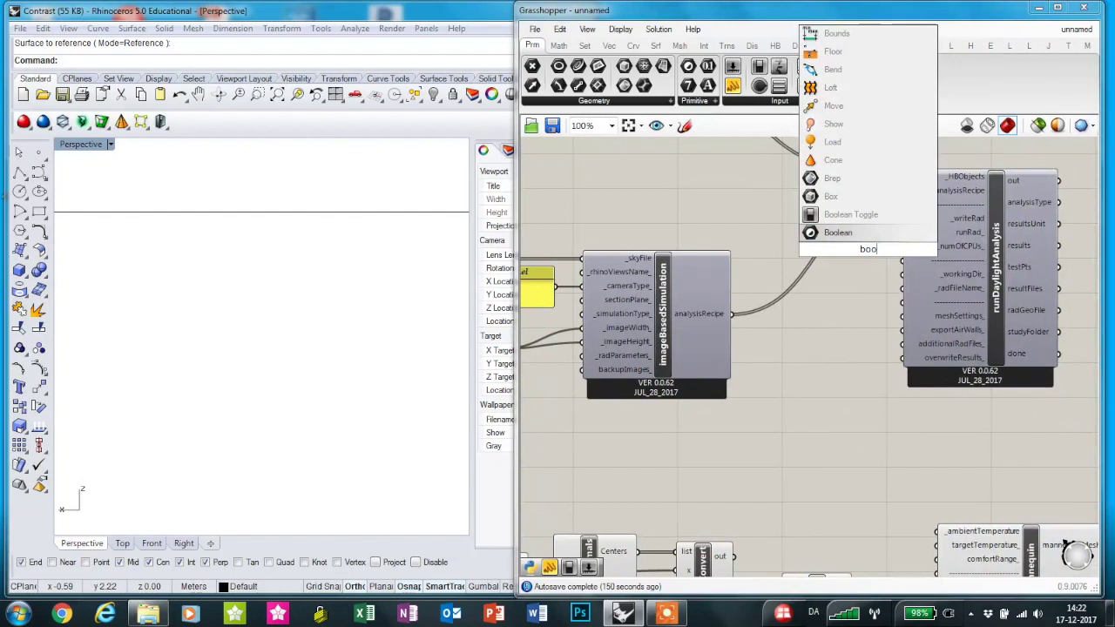
key("Return")
left_click_drag(872, 251, 902, 219)
left_click_drag(819, 201, 902, 232)
left_click(834, 341)
Shift the runDaylightAnalysis component farther from the Boolean Toggle to make room in front of its remaining inputs
right_click_drag(843, 380, 768, 346)
left_click_drag(856, 286, 899, 273)
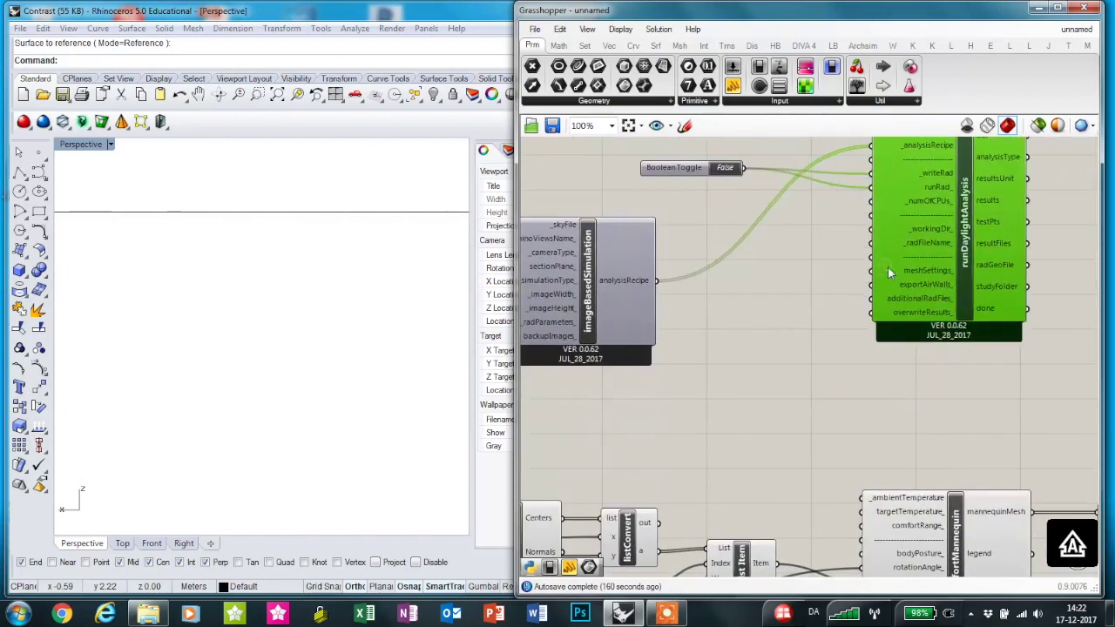
left_click(803, 325)
double_click(803, 325)
left_click(833, 394)
Add a panel containing the path C:\Cleo\ in front of the runDaylightAnalysis inputs
scroll(873, 261, "up", 3)
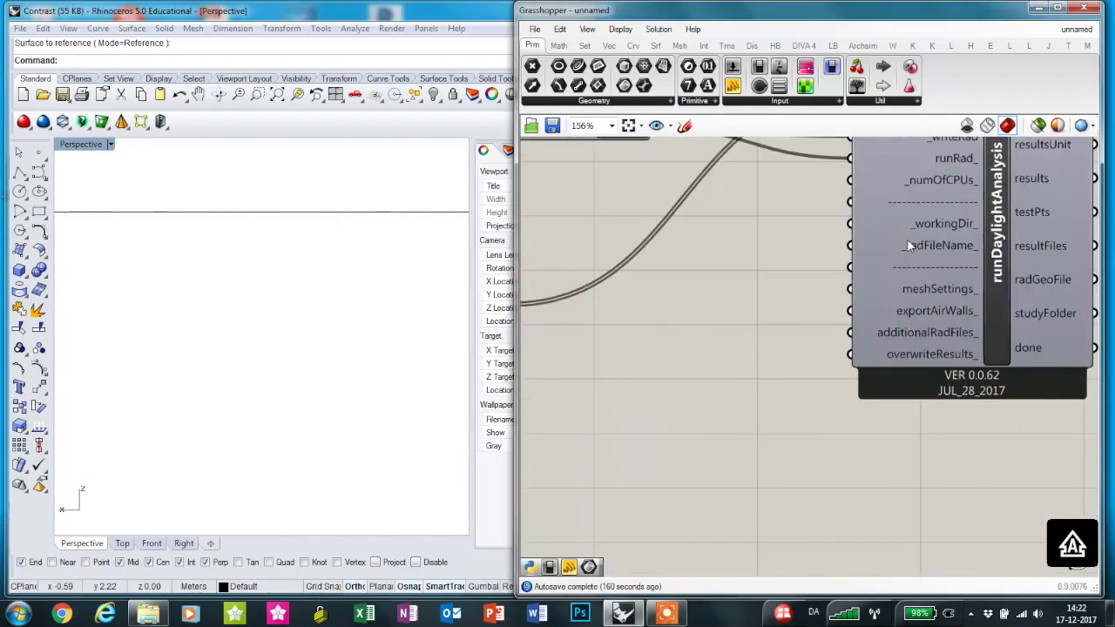
mouse_move(957, 223)
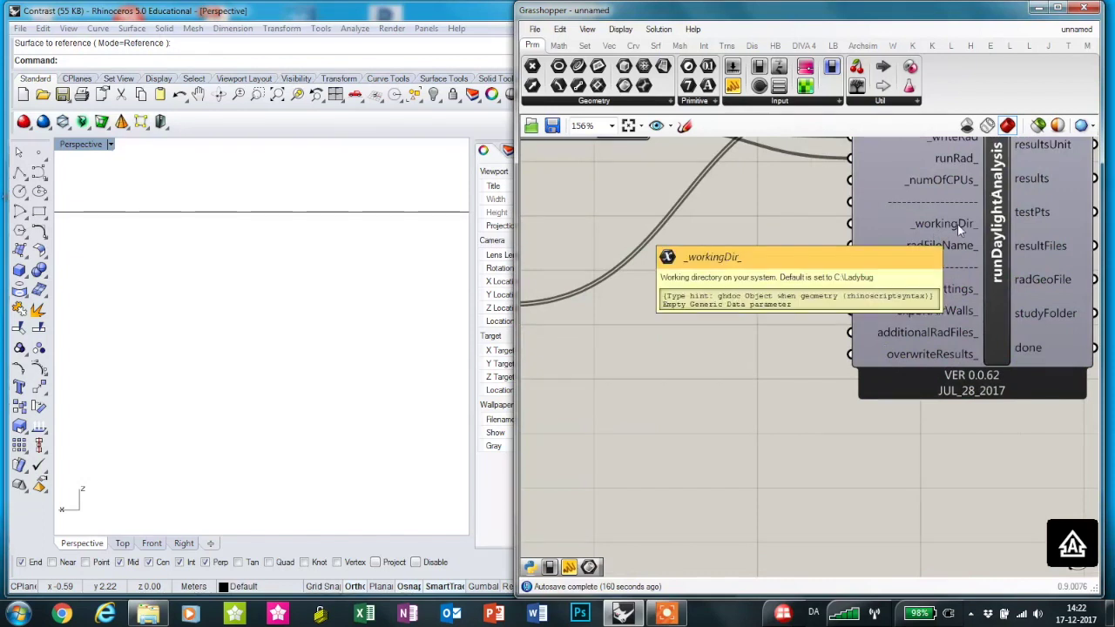
double_click(715, 295)
type("PA")
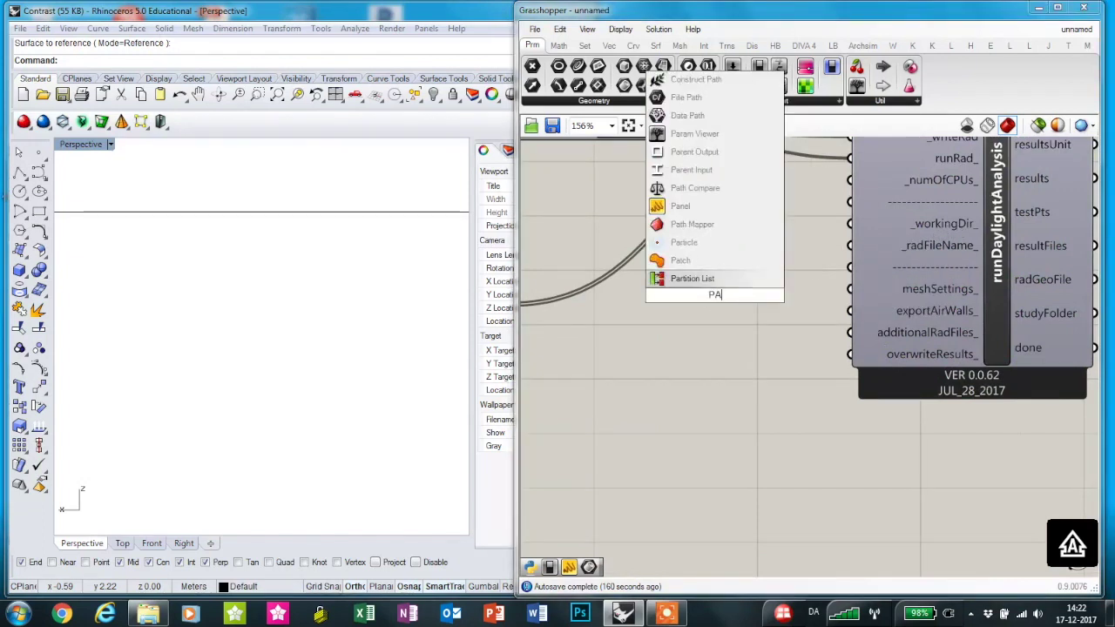
type("NE")
key("Return")
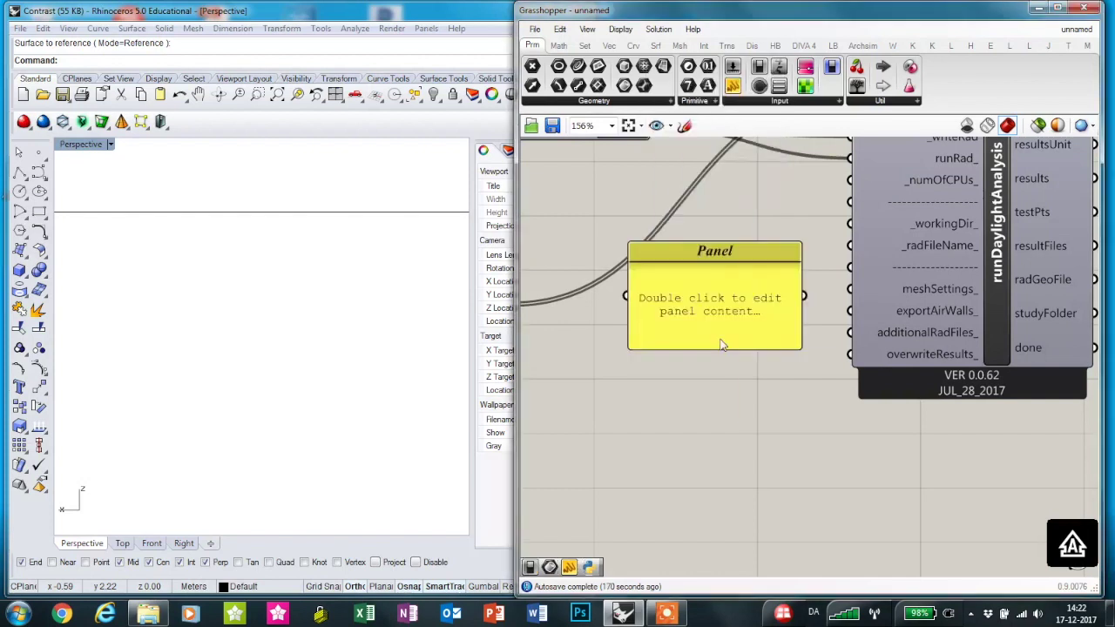
double_click(717, 330)
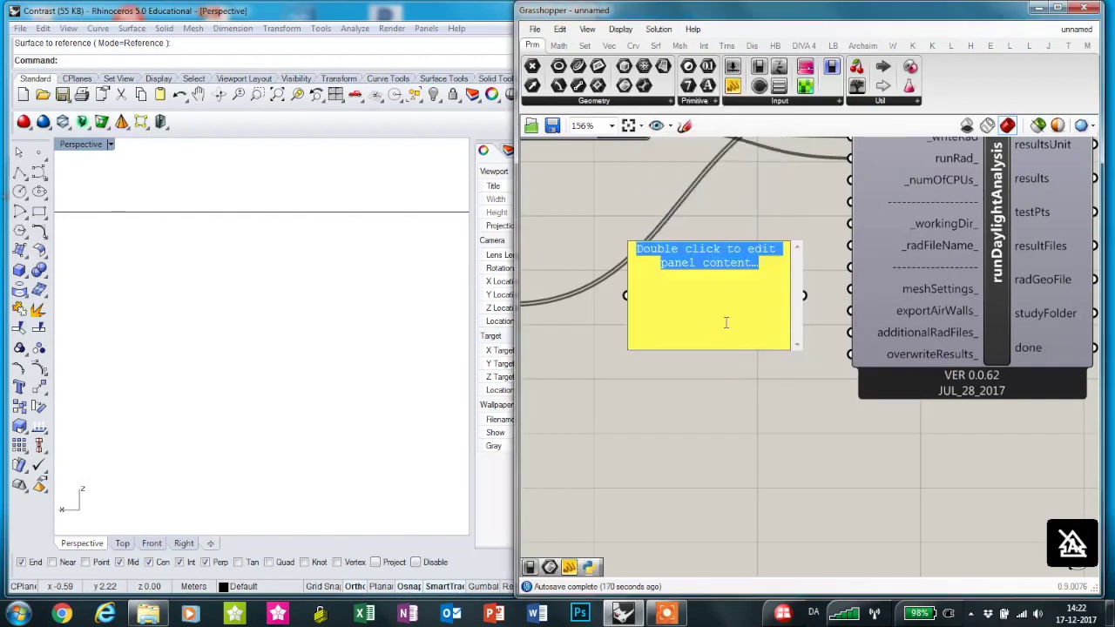
key("BackSpace")
type("C:")
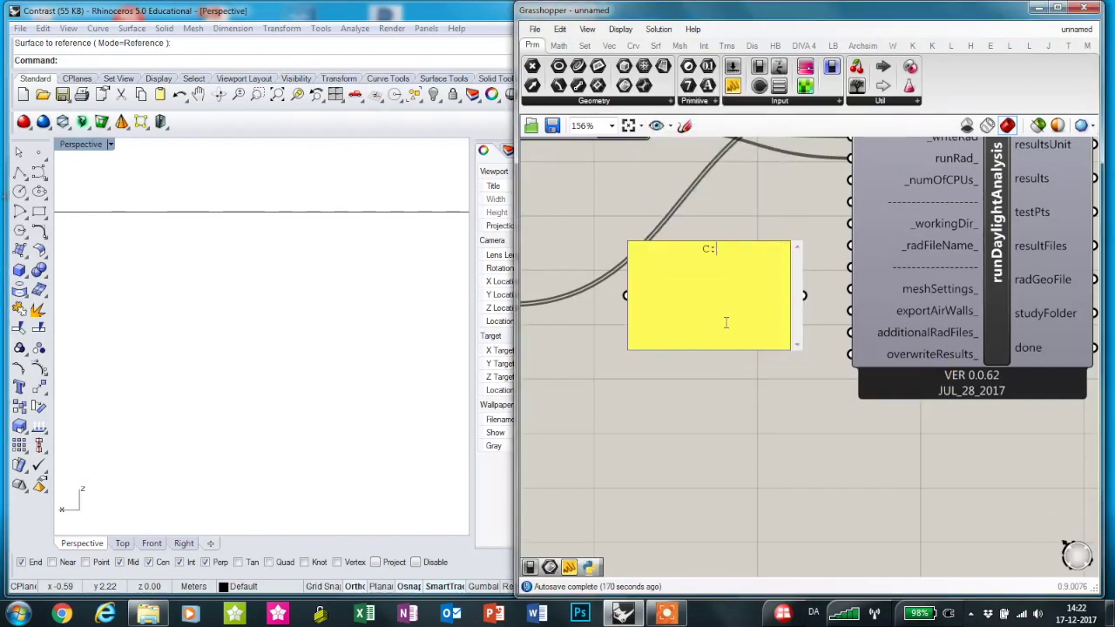
type("\\Cleo\\")
left_click(718, 396)
Connect the C:\Cleo\ panel to the _workingDir_ input of runDaylightAnalysis and move the panel up level with that input
left_click_drag(803, 296, 849, 224)
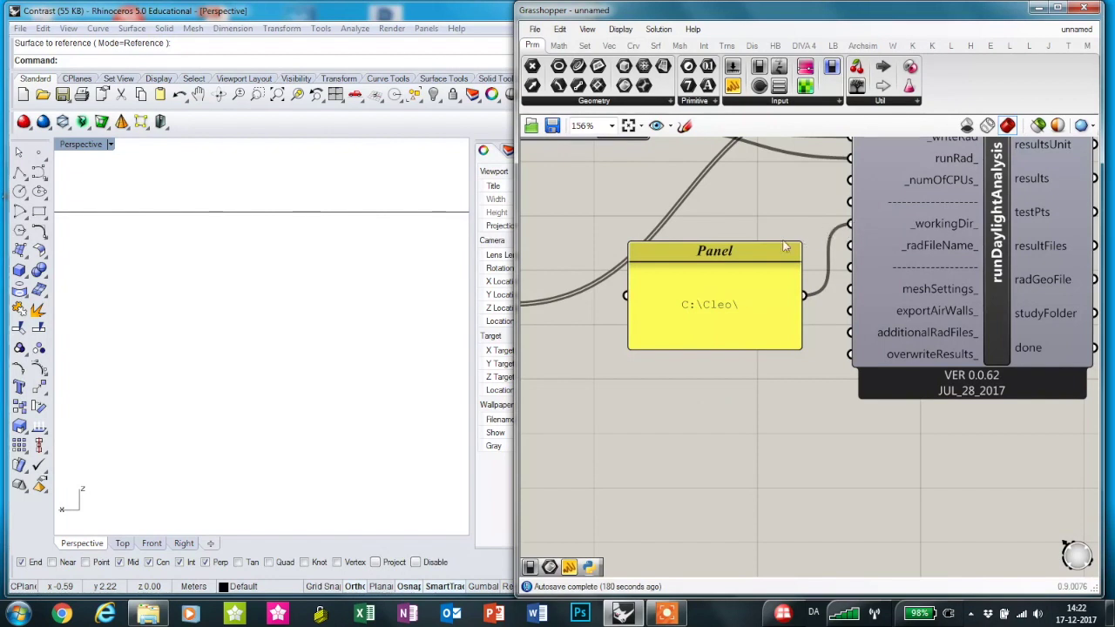
left_click_drag(740, 257, 694, 183)
left_click(741, 323)
Find the Naming images component with the keyword nam and place it between the imageBasedSimulation and List Item components
scroll(741, 323, "down", 3)
right_click_drag(729, 415, 891, 226)
scroll(970, 226, "up", 2)
double_click(819, 402)
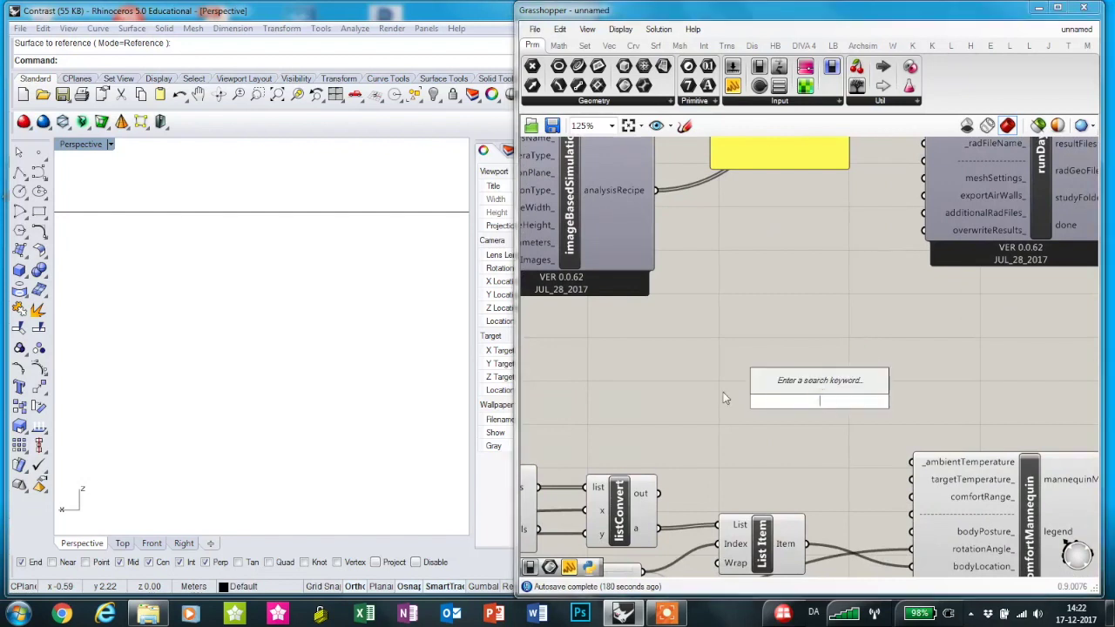
type("name")
key("BackSpace")
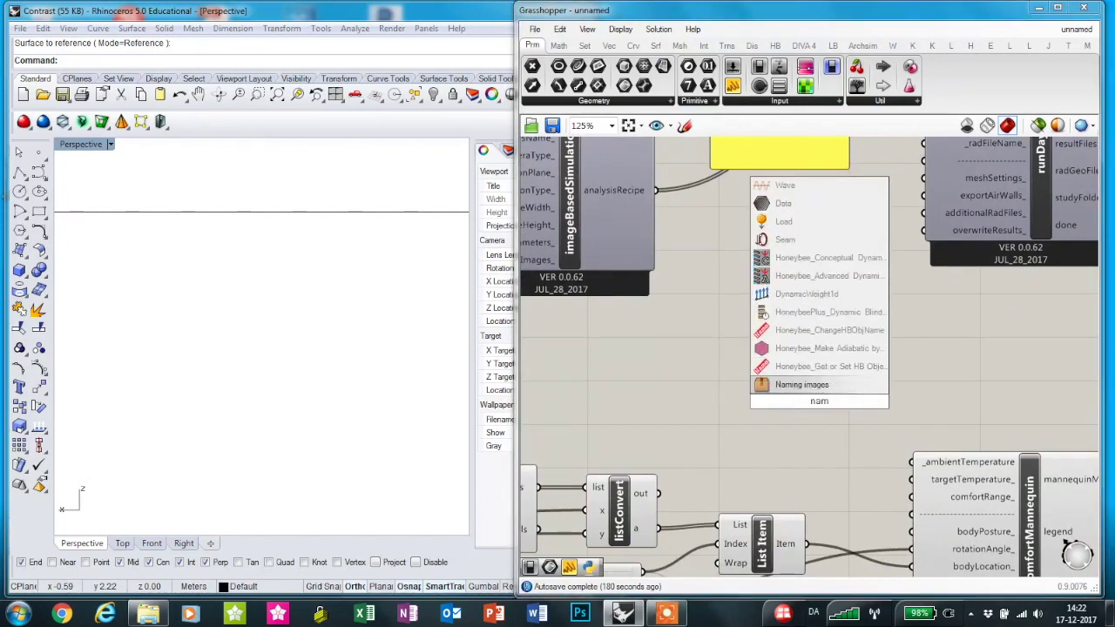
key("Return")
Connect the Number Slider to the first Integer input of Naming images and the rotationAngle slider to the second
scroll(866, 272, "down", 2)
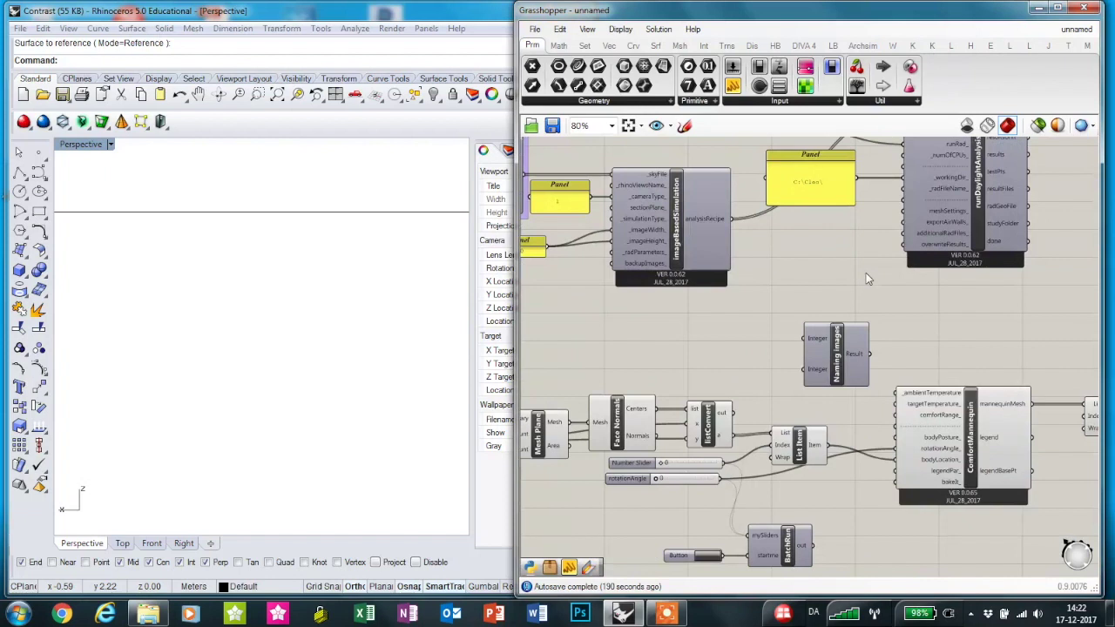
right_click_drag(860, 365, 860, 287)
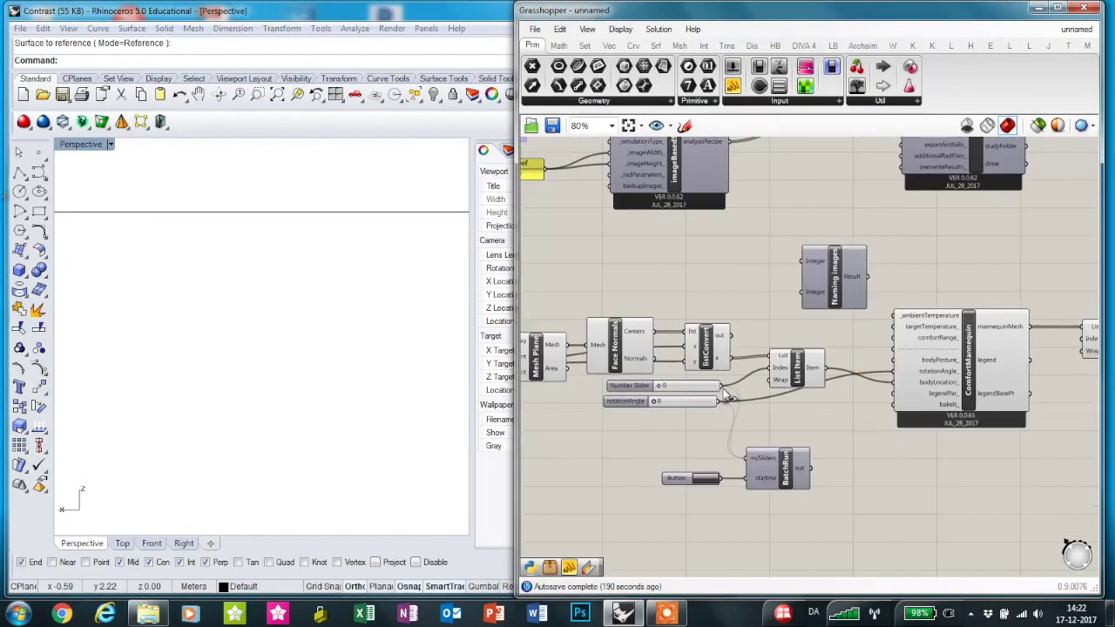
left_click_drag(719, 385, 802, 260)
left_click_drag(729, 408, 794, 294)
Test the Naming images result with the Number Slider at 2 and rotationAngle at 200, and return both sliders to 0
scroll(846, 287, "up", 4)
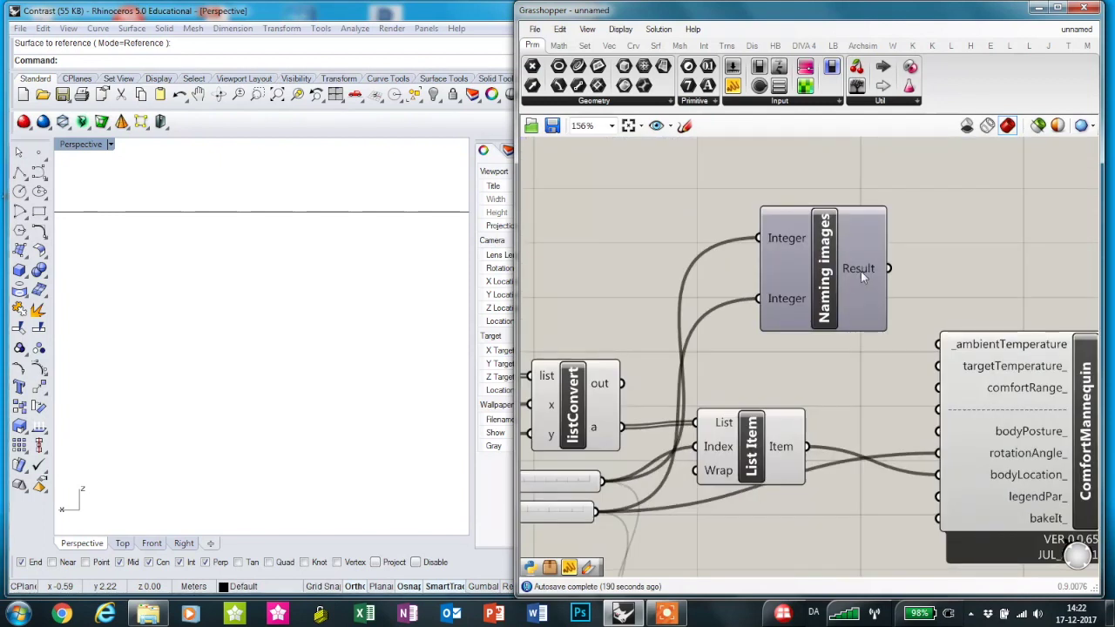
mouse_move(859, 273)
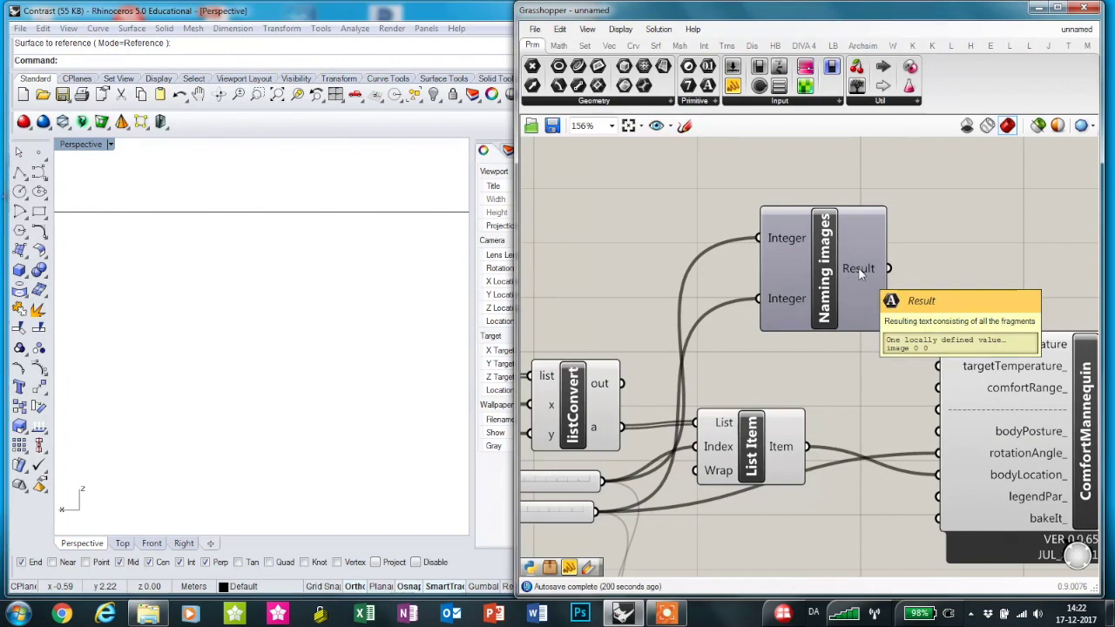
right_click_drag(860, 274, 895, 261)
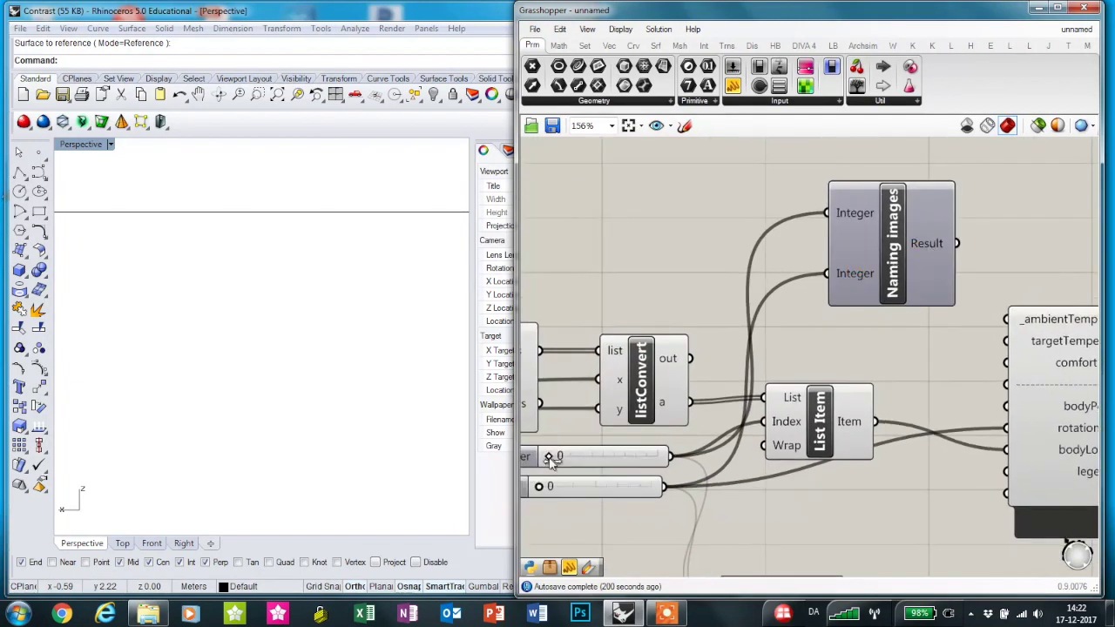
left_click_drag(550, 458, 608, 486)
right_click_drag(589, 523, 659, 520)
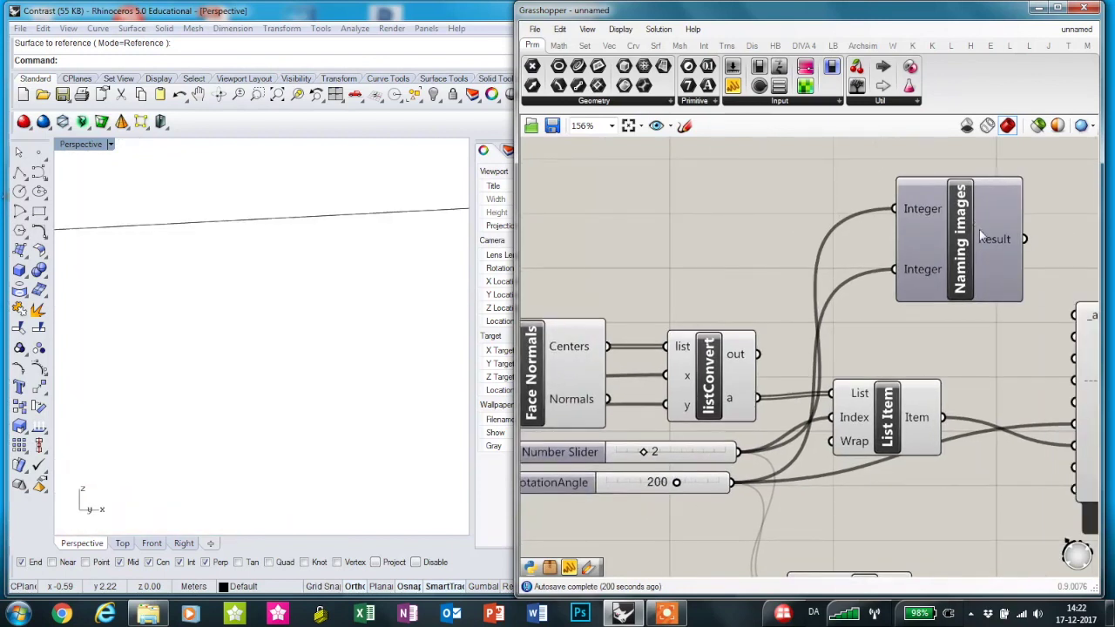
mouse_move(991, 246)
left_click_drag(648, 453, 588, 453)
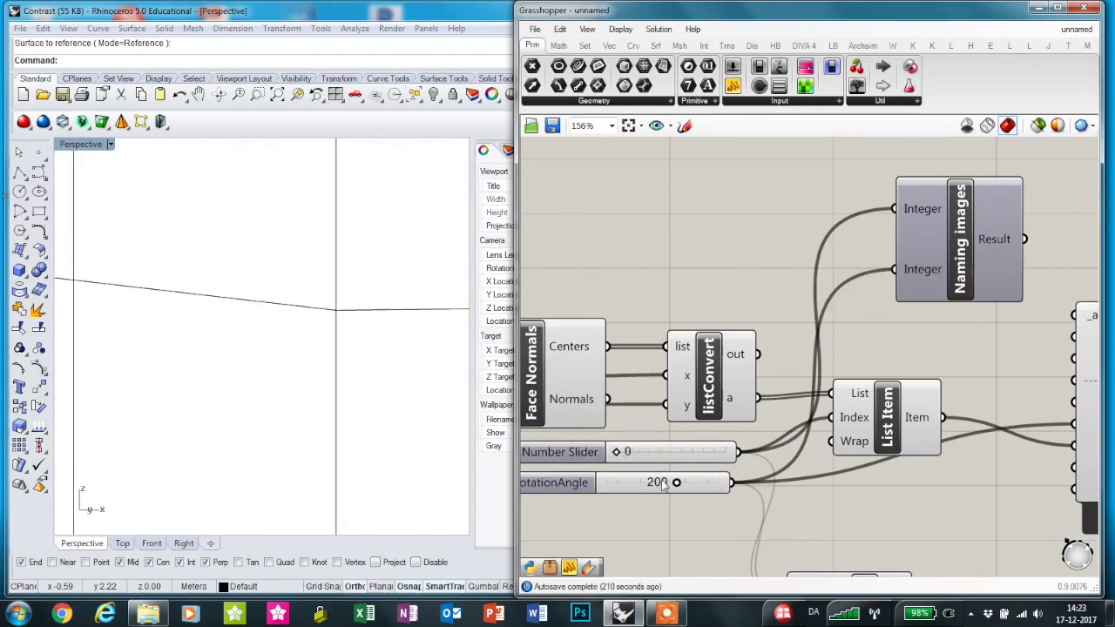
left_click_drag(675, 484, 678, 486)
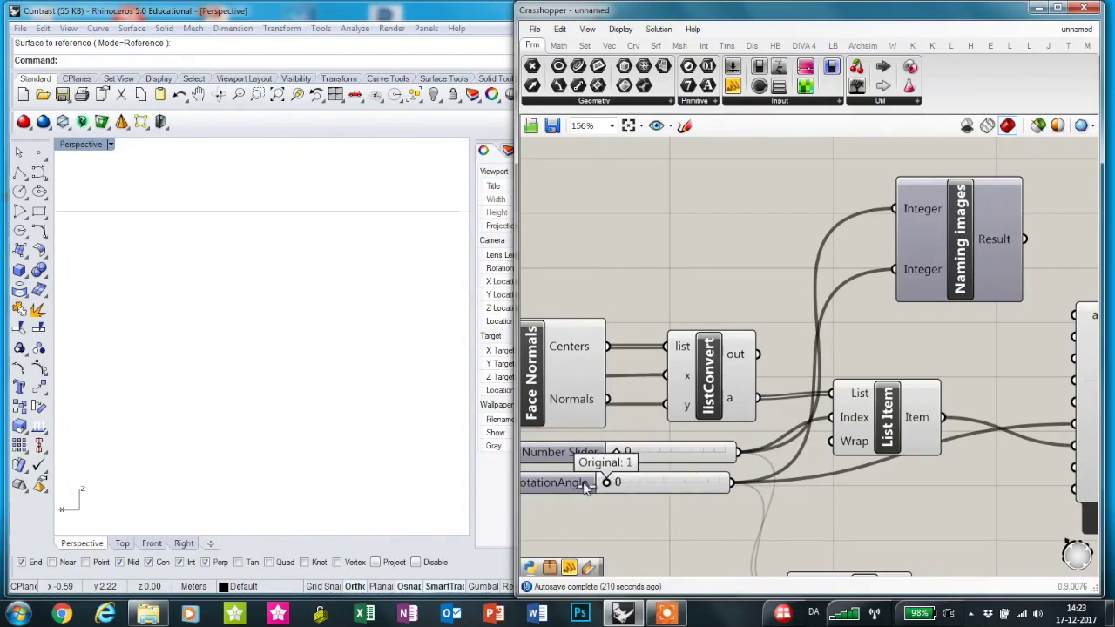
Connect the Naming images Result to the _radFileName_ input of runDaylightAnalysis and set the Boolean Toggle to True to run the simulation
scroll(601, 527, "down", 4)
scroll(817, 352, "up", 2)
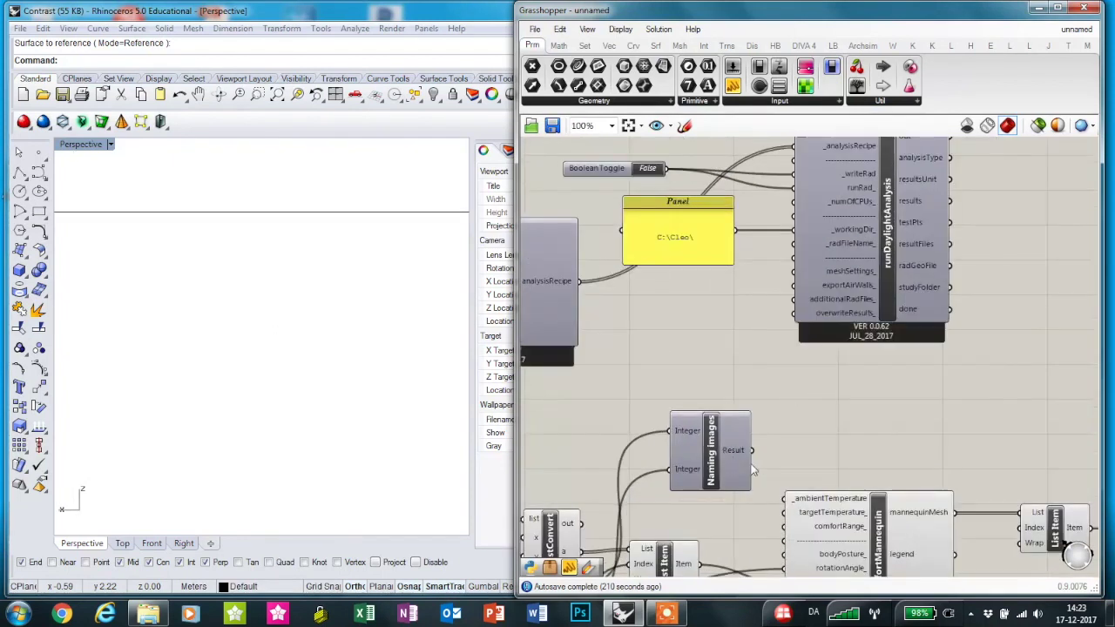
left_click_drag(752, 450, 791, 249)
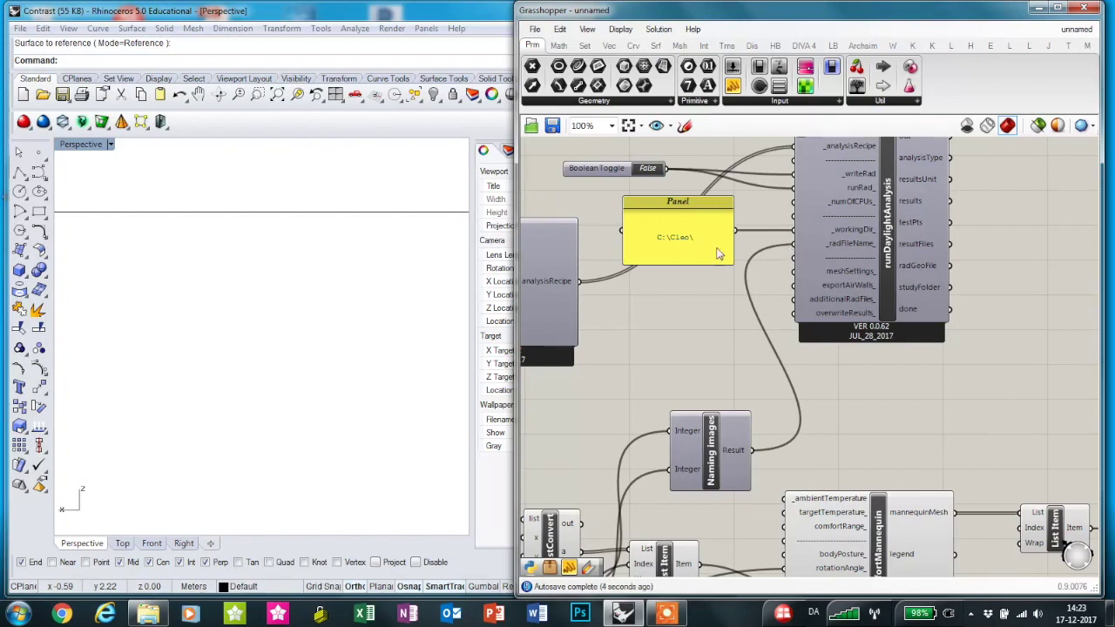
scroll(633, 290, "up", 3)
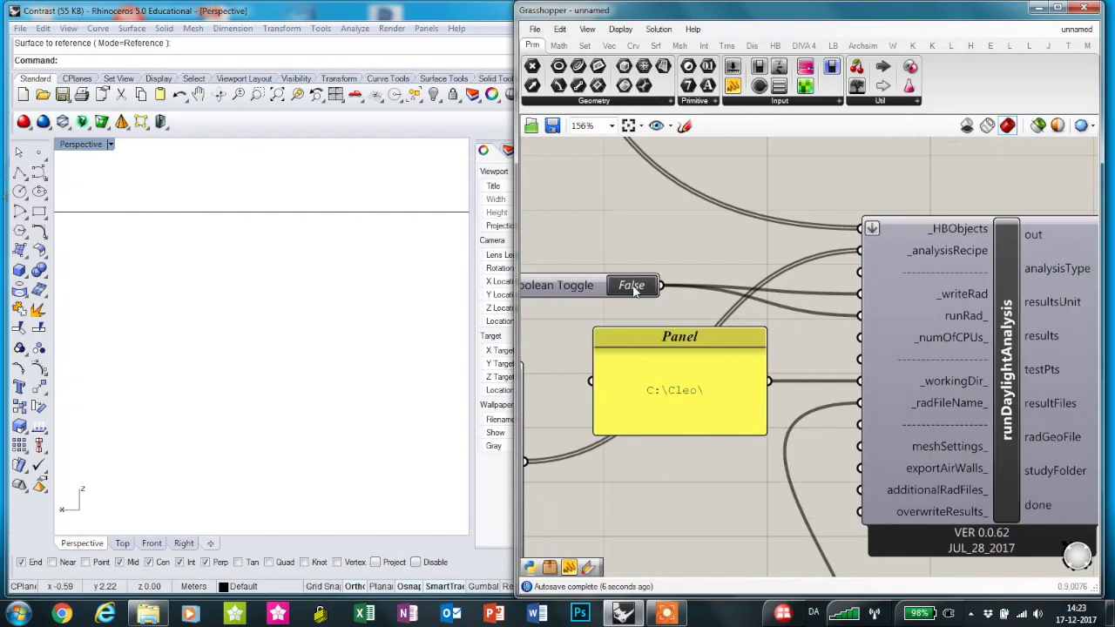
double_click(633, 290)
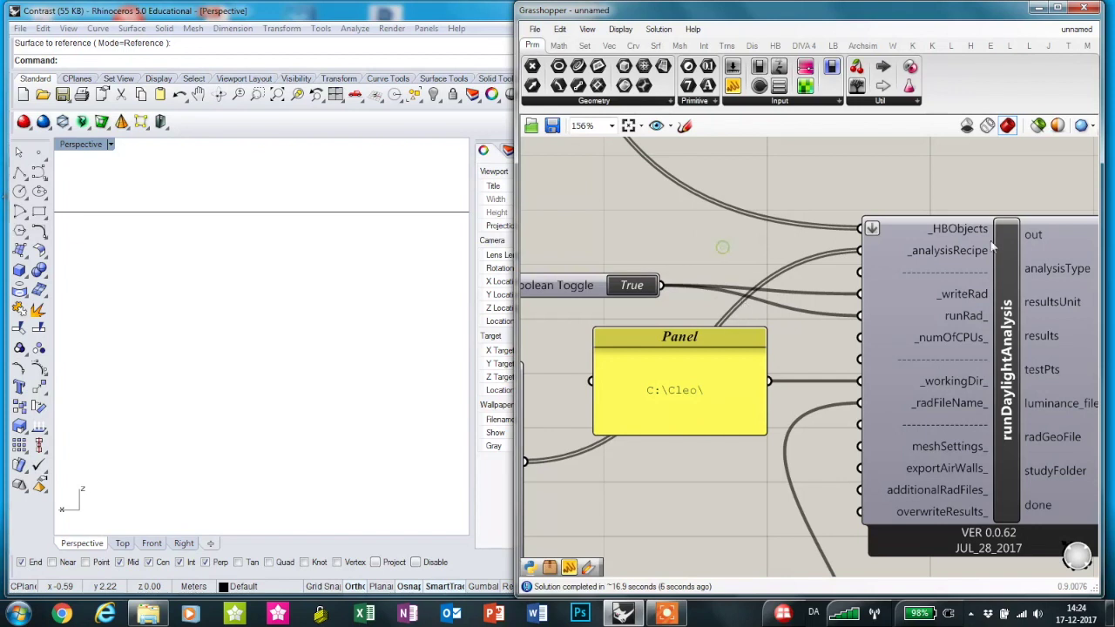
Trigger the BatchRun component with its connected Button and confirm running all iterations of the two sliders
scroll(939, 356, "down", 5)
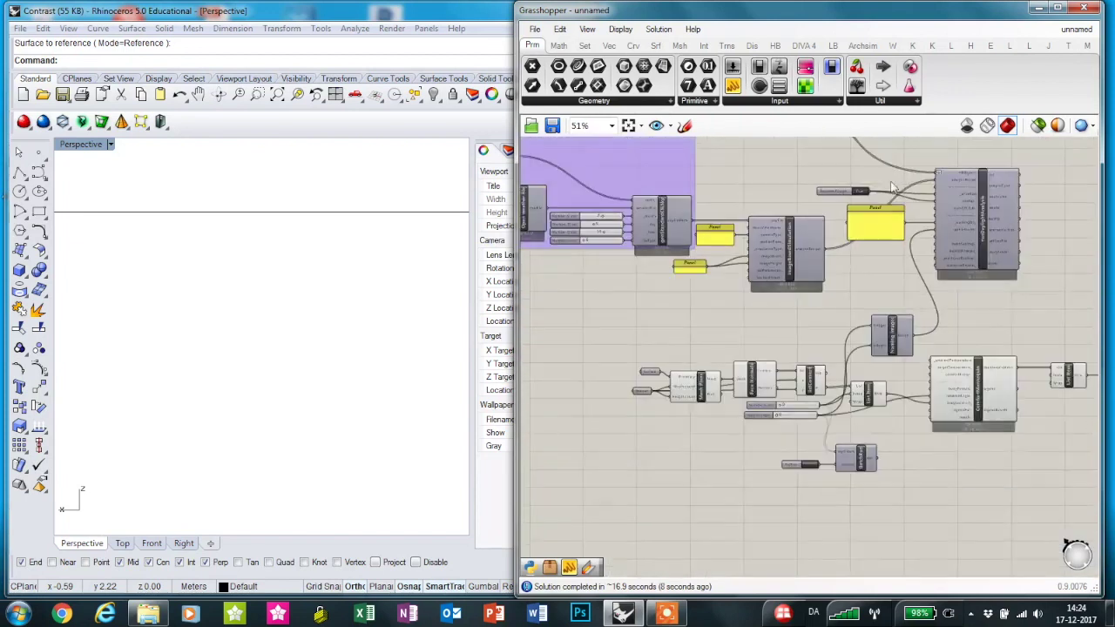
scroll(794, 499, "up", 6)
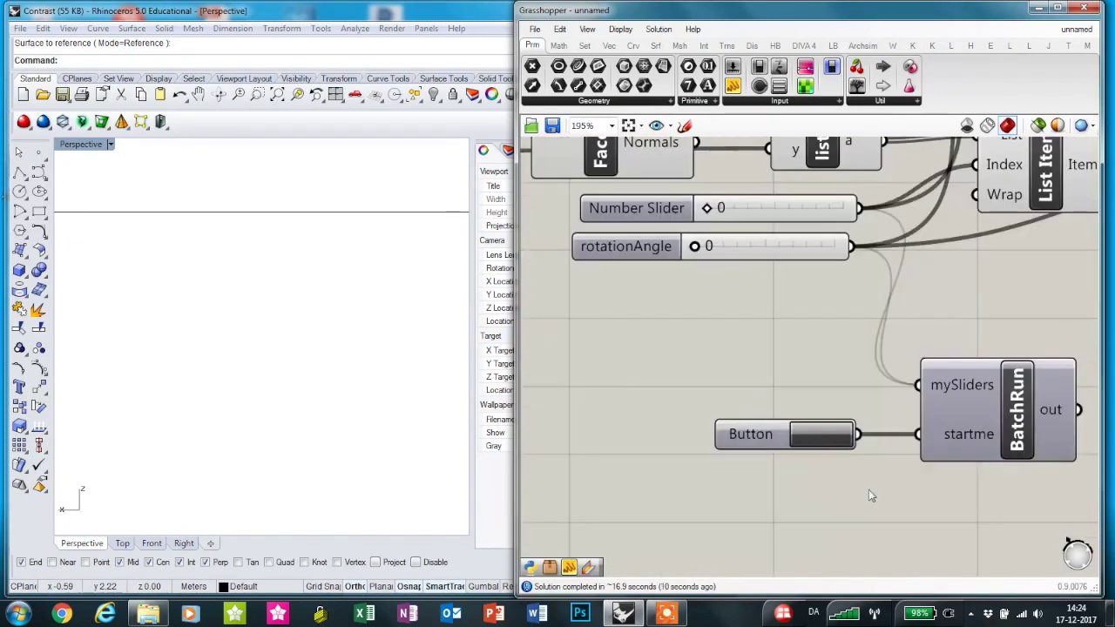
right_click_drag(867, 493, 748, 487)
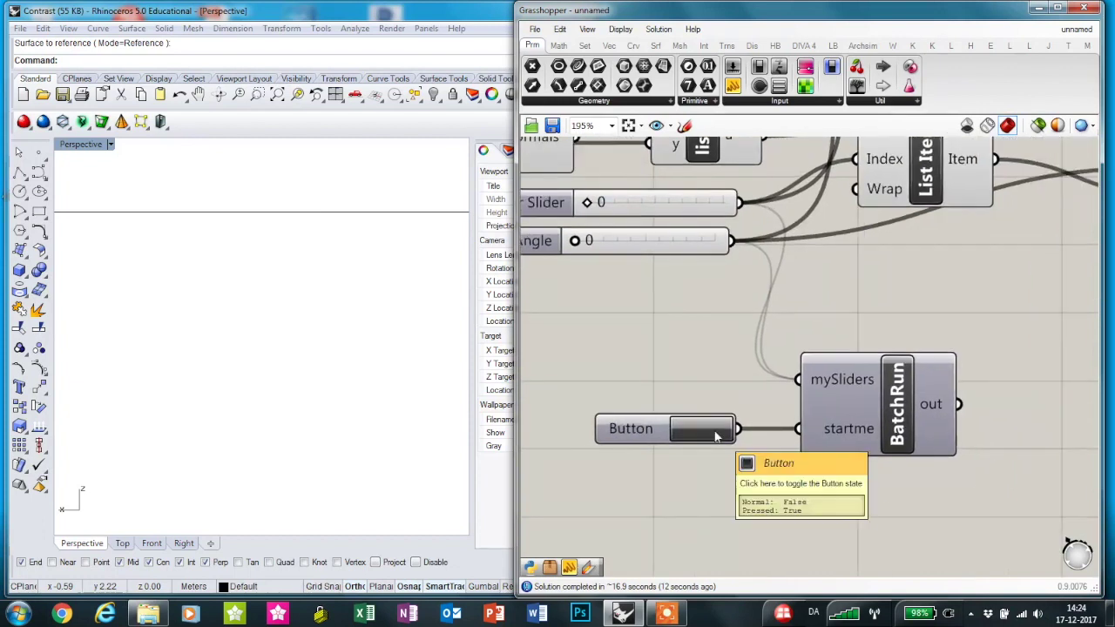
left_click(716, 436)
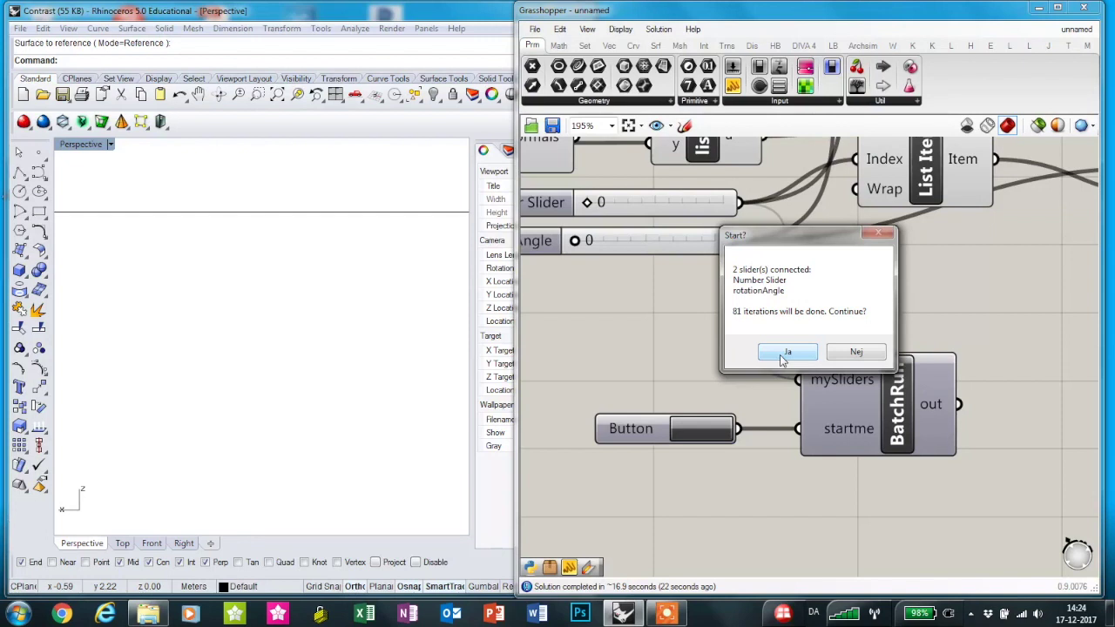
left_click(783, 353)
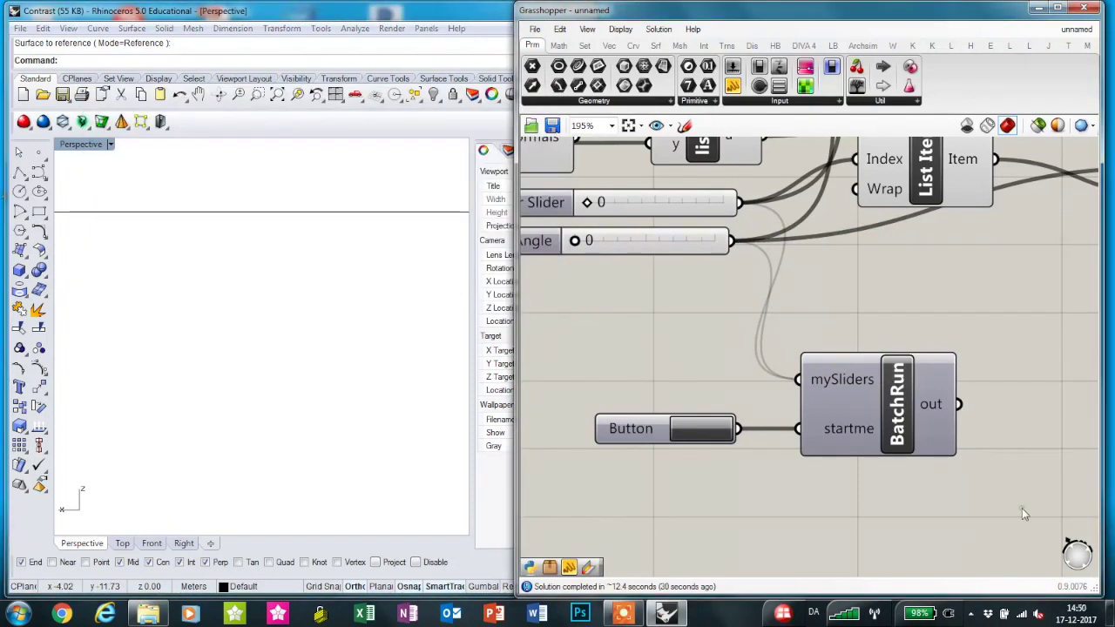
Switch to Windows Explorer, check the generated image folders in C:\Cleo, and return to Grasshopper
left_click(147, 614)
left_click(223, 353)
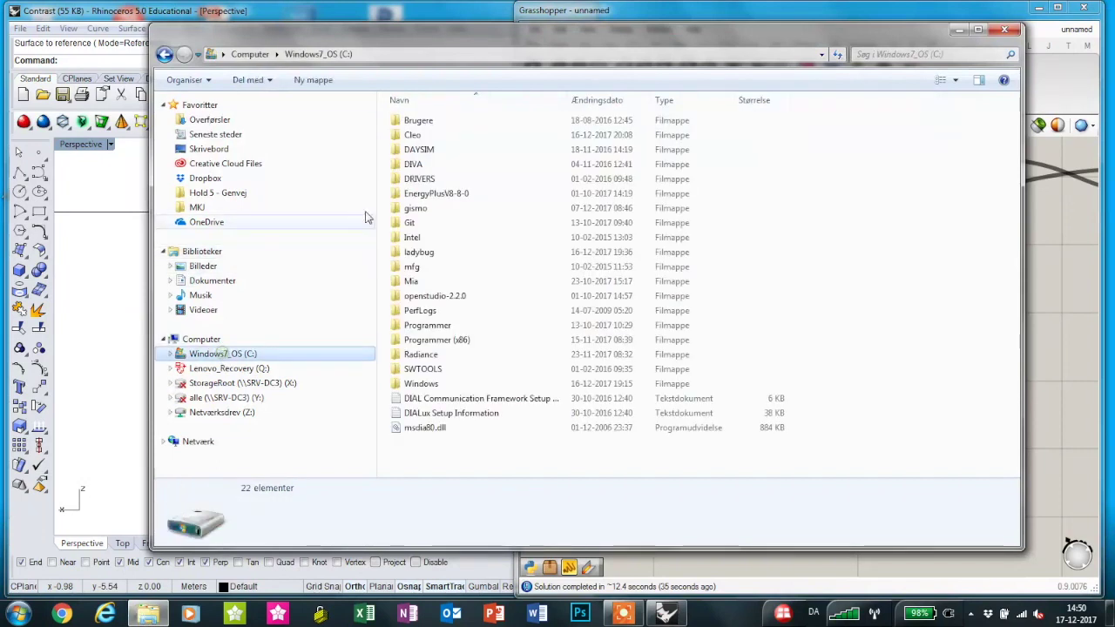
double_click(454, 138)
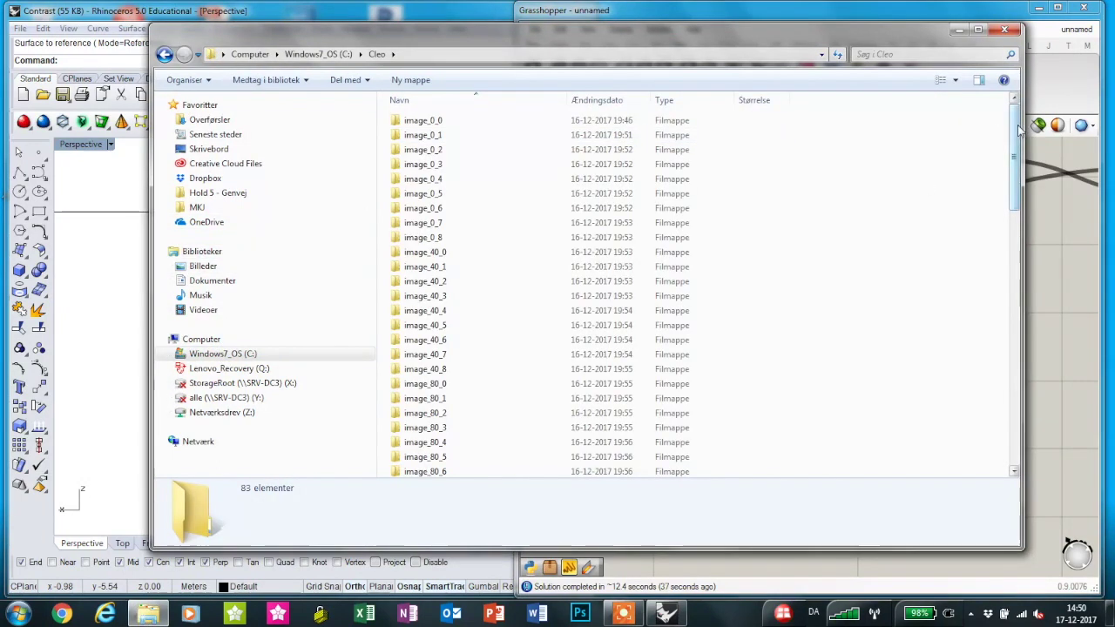
mouse_move(1013, 143)
left_mouse_down()
mouse_move(1013, 400)
mouse_move(1012, 161)
left_mouse_up()
left_click(1053, 312)
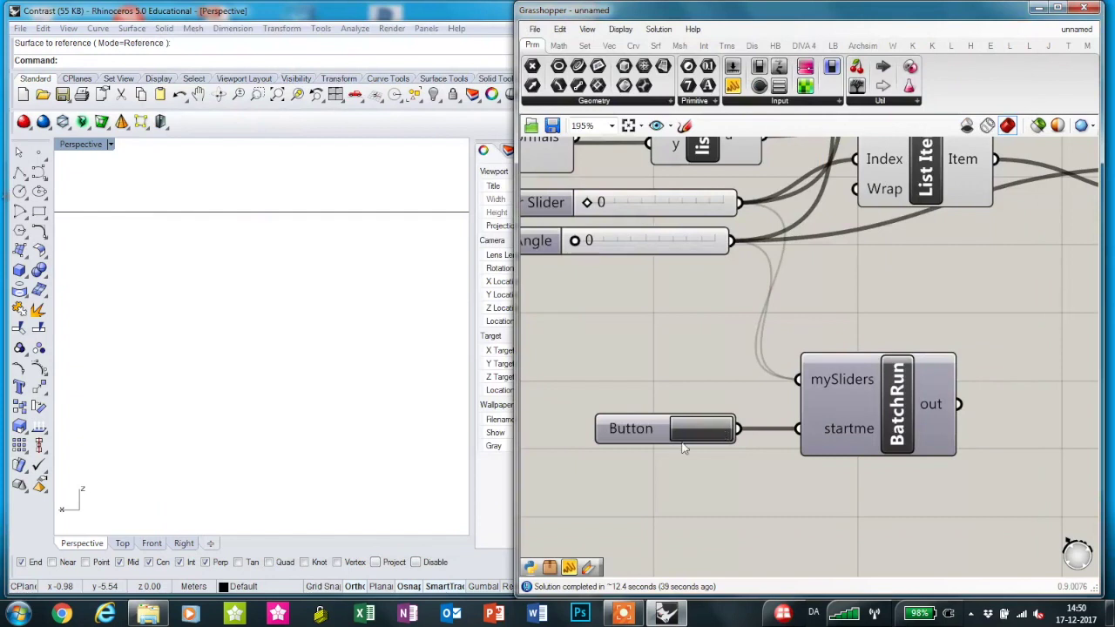
Add a runEvalglare component in the empty canvas area above runDaylightAnalysis
scroll(679, 442, "down", 7)
right_click_drag(881, 299, 731, 412)
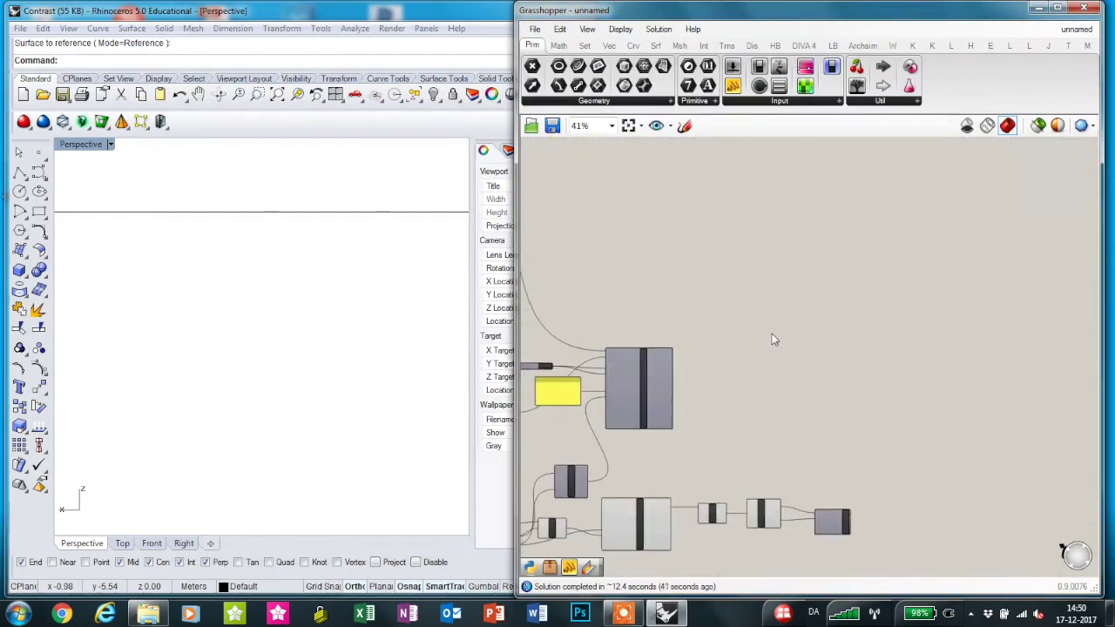
scroll(772, 340, "up", 2)
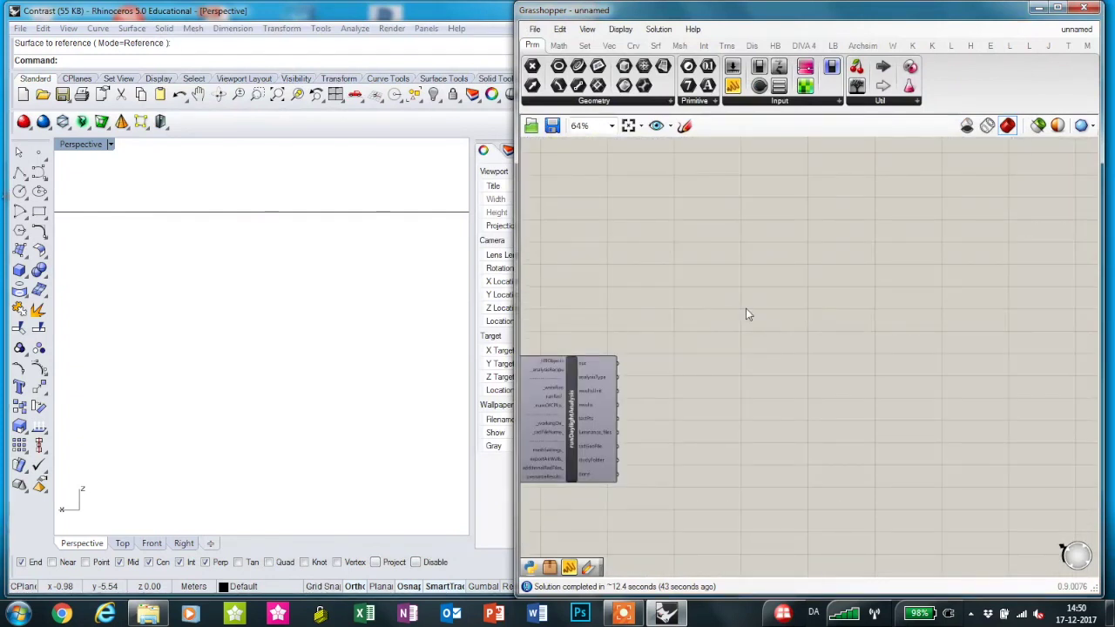
right_click_drag(749, 307, 842, 373)
scroll(806, 347, "up", 1)
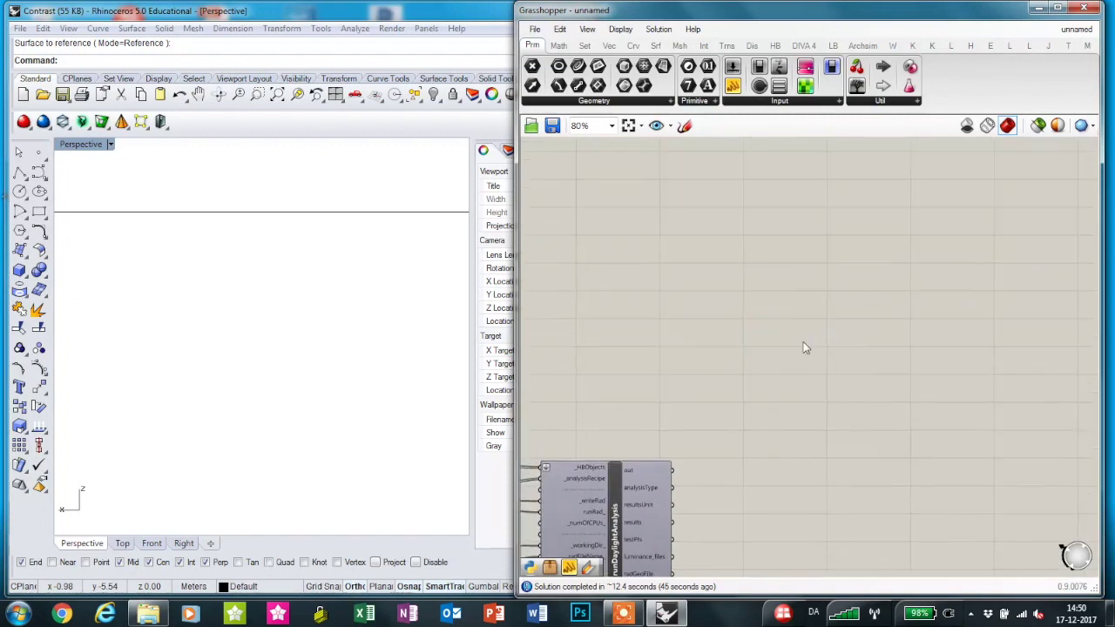
double_click(845, 267)
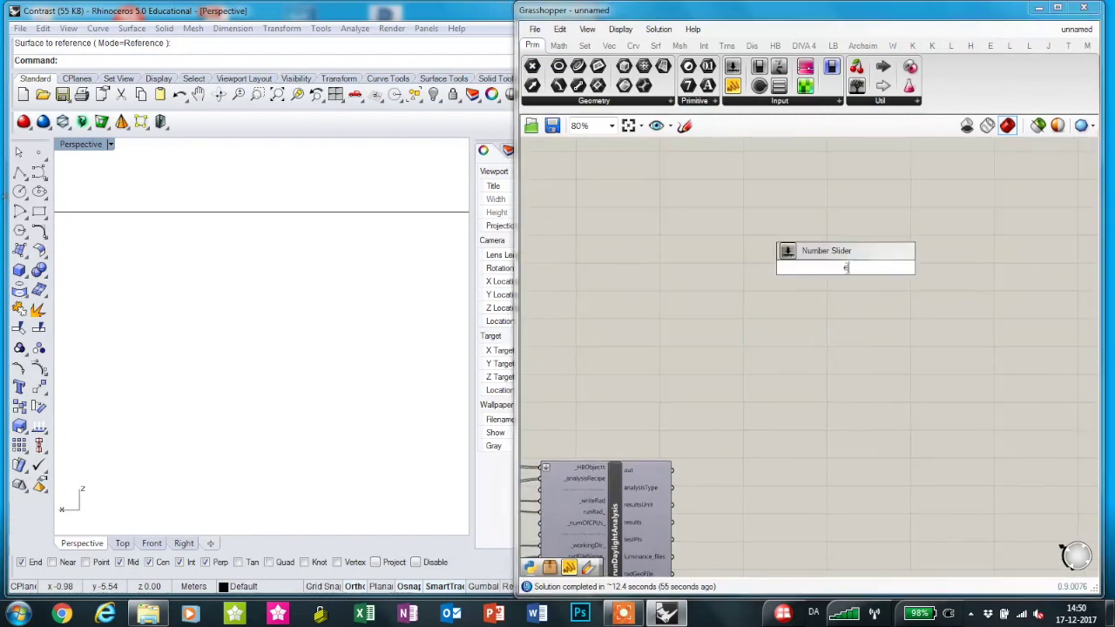
type("eval")
key("Up")
key("Up")
key("Up")
key("Up")
key("Up")
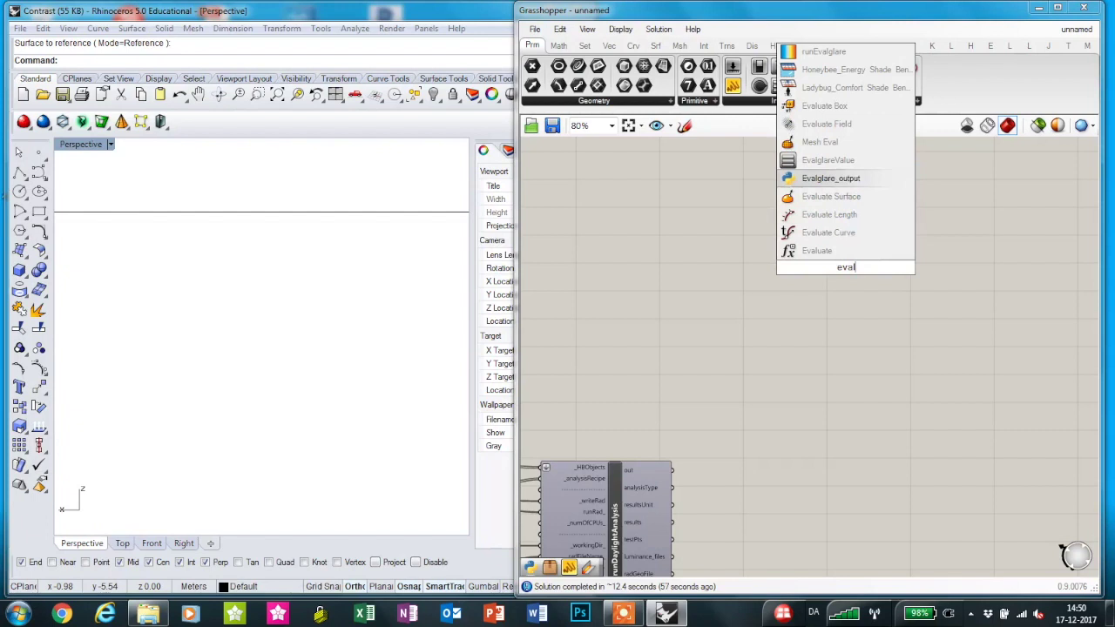
key("BackSpace")
key("BackSpace")
key("BackSpace")
key("BackSpace")
type("run")
key("Return")
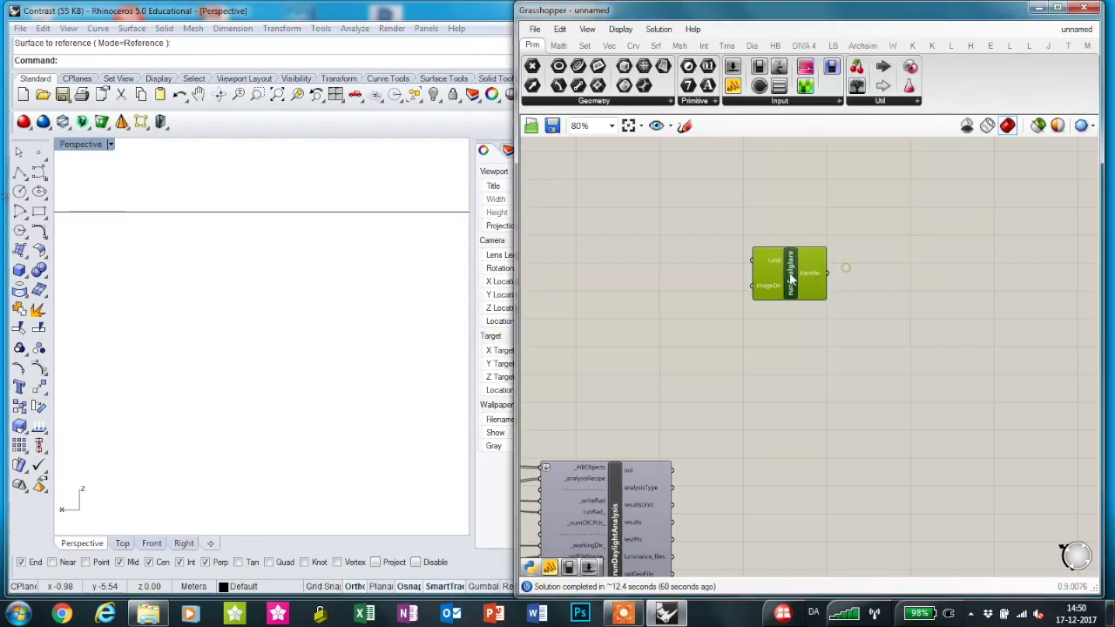
Add a Boolean Toggle beside runEvalglare, connect it to the runIt input and align it with that input
scroll(755, 300, "up", 3)
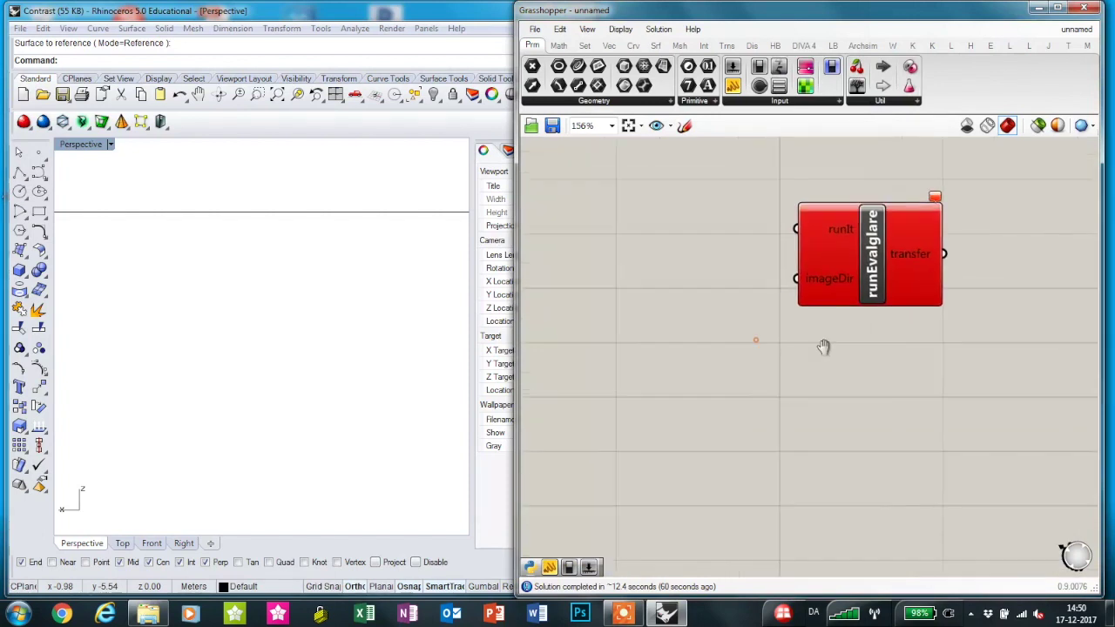
double_click(667, 251)
type("boo")
key("Up")
key("Return")
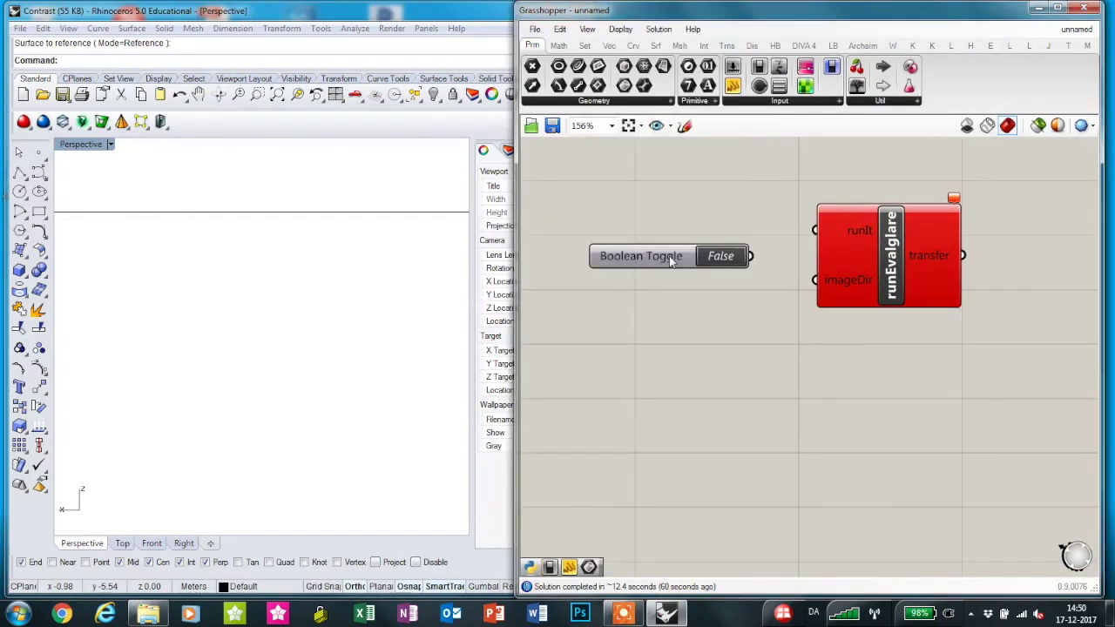
left_click_drag(750, 256, 832, 246)
left_click_drag(707, 253, 722, 235)
left_click(708, 289)
Connect the C:\Cleo\ panel to the imageDir input of runEvalglare
scroll(849, 265, "down", 4)
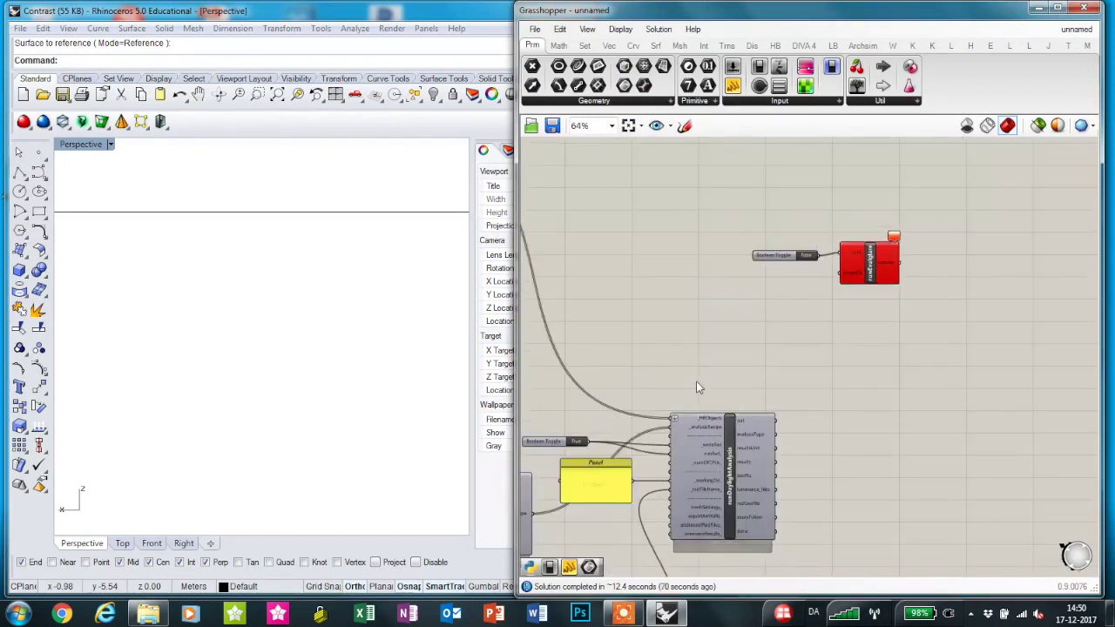
scroll(697, 384, "down", 2)
right_click_drag(649, 452, 862, 376)
scroll(709, 415, "up", 3)
scroll(602, 258, "down", 1)
scroll(961, 307, "up", 2)
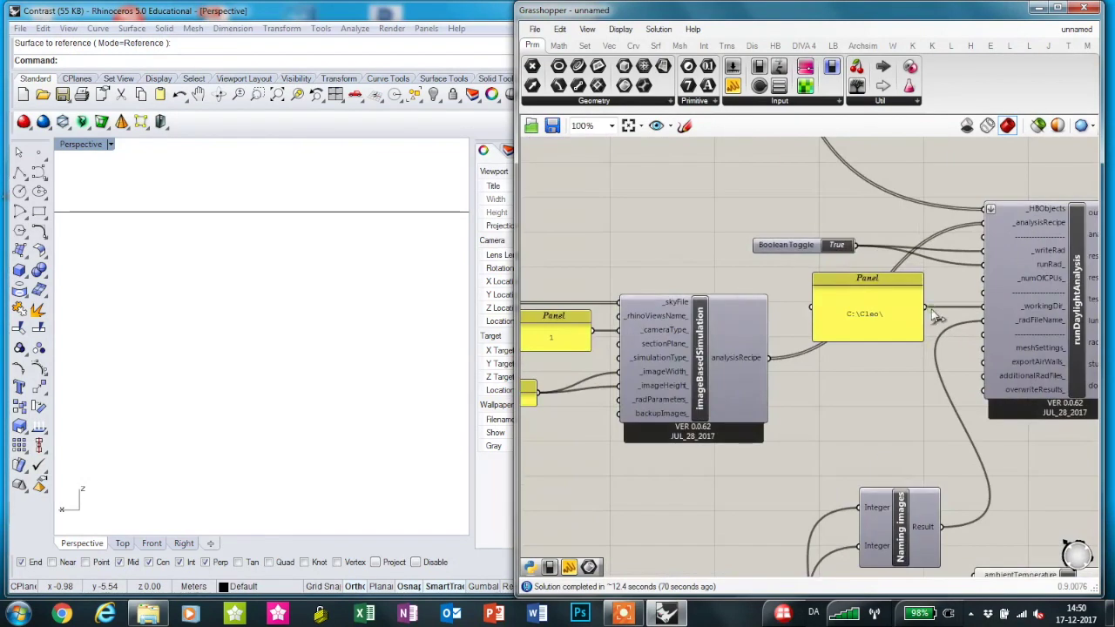
scroll(937, 319, "down", 2)
scroll(901, 199, "up", 3)
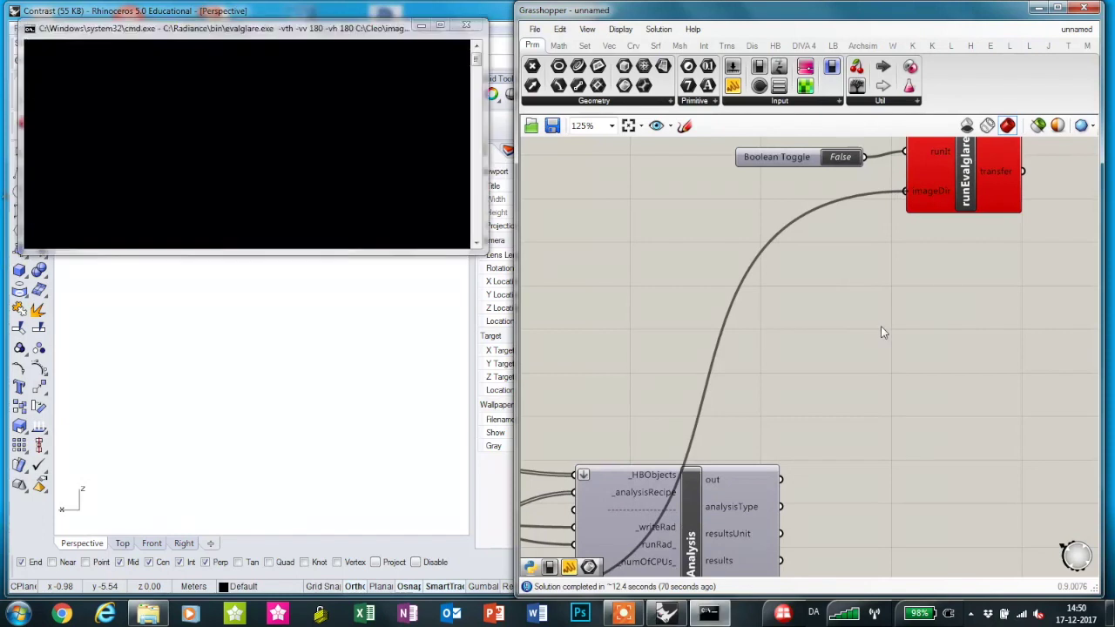
mouse_move(638, 618)
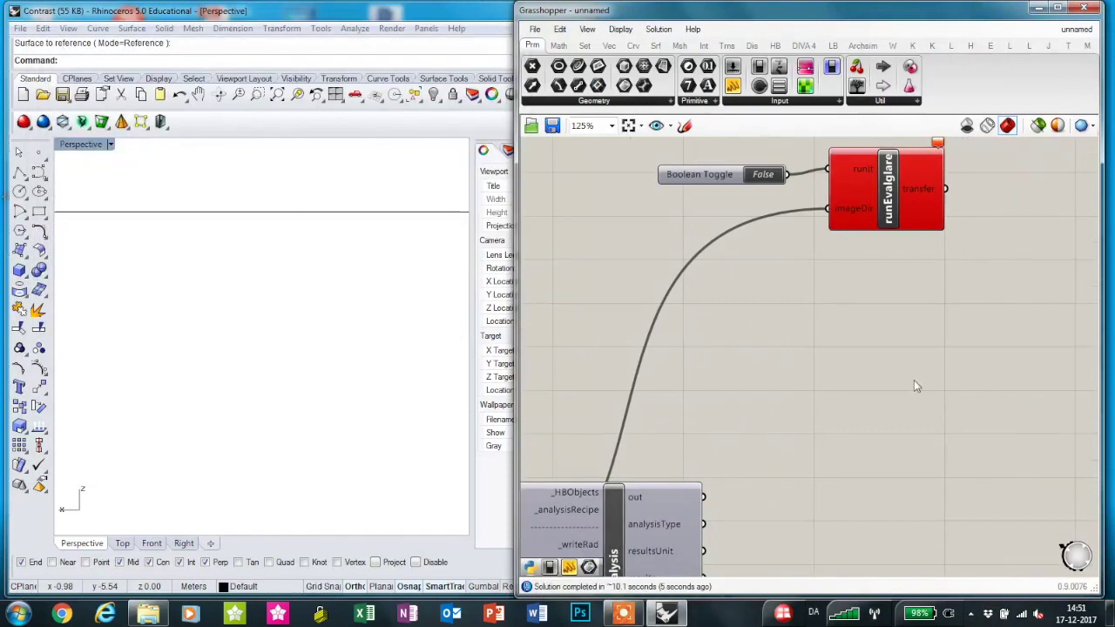
Add an Evalglare_output component and connect the transfer output of runEvalglare to its transfer input
right_click_drag(951, 341, 782, 377)
double_click(880, 345)
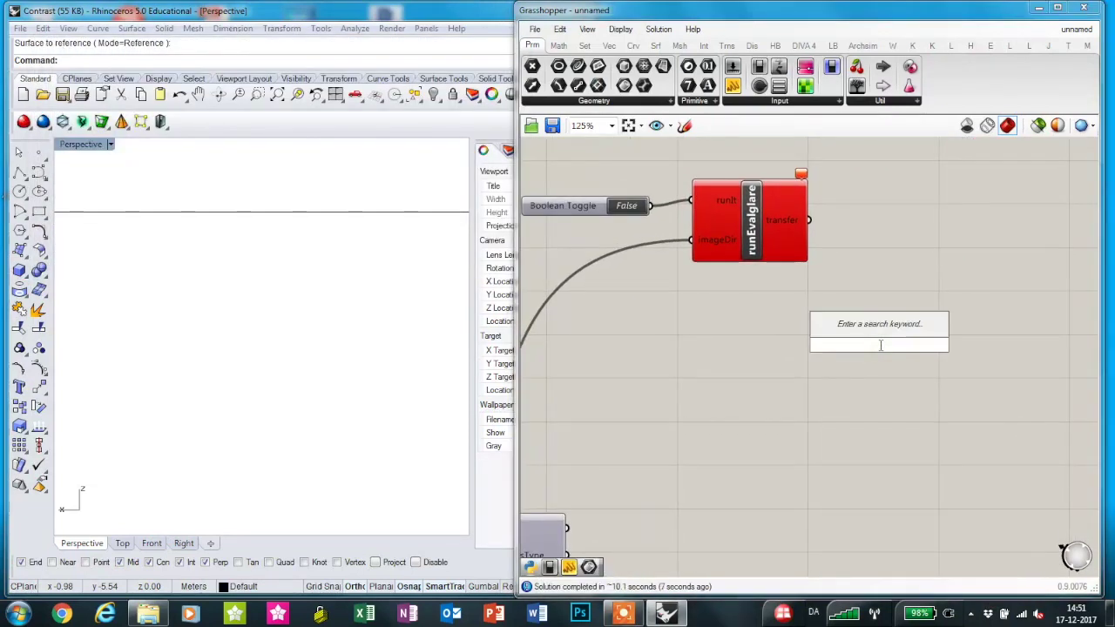
type("evalgl")
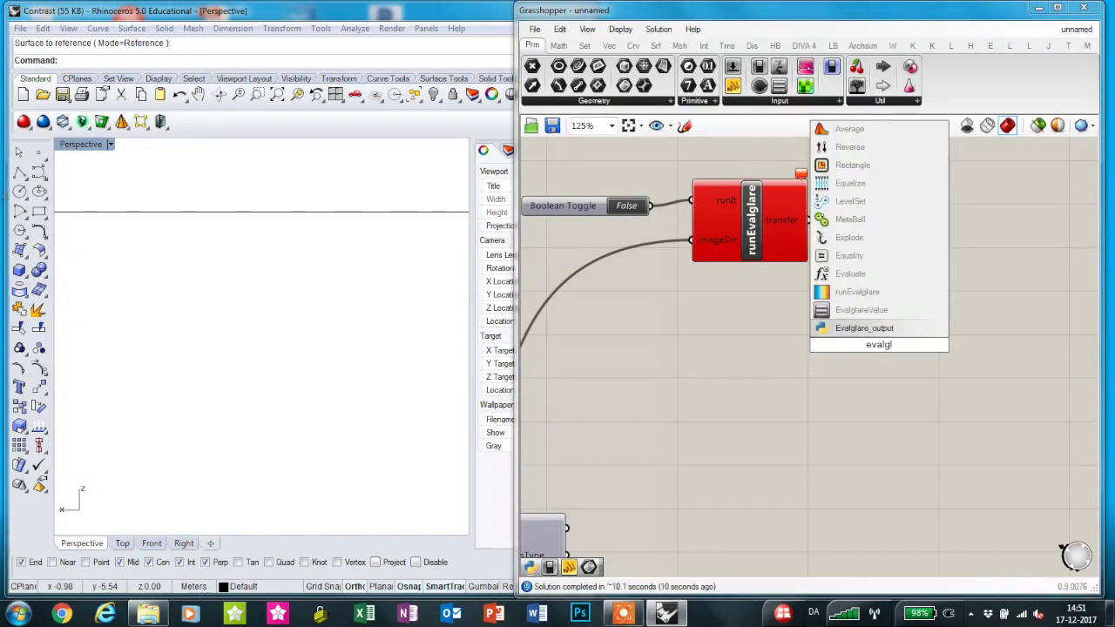
key("Return")
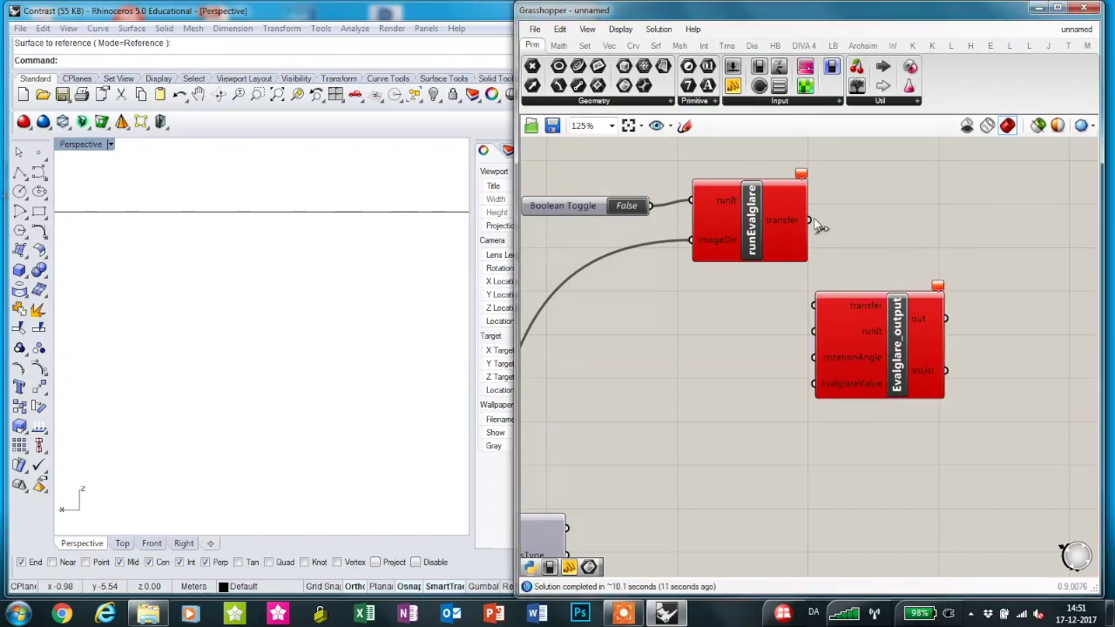
left_click_drag(811, 221, 944, 290)
Add a second Boolean Toggle, connect it to the runIt input of Evalglare_output and align both toggles with their components
double_click(794, 394)
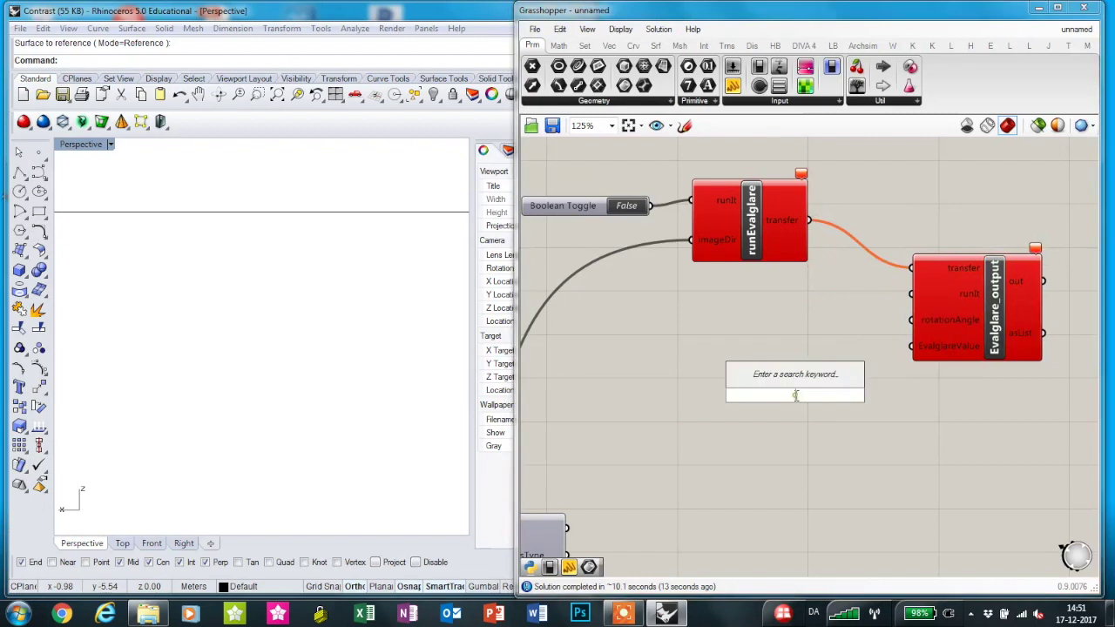
type("bool")
key("Up")
key("Return")
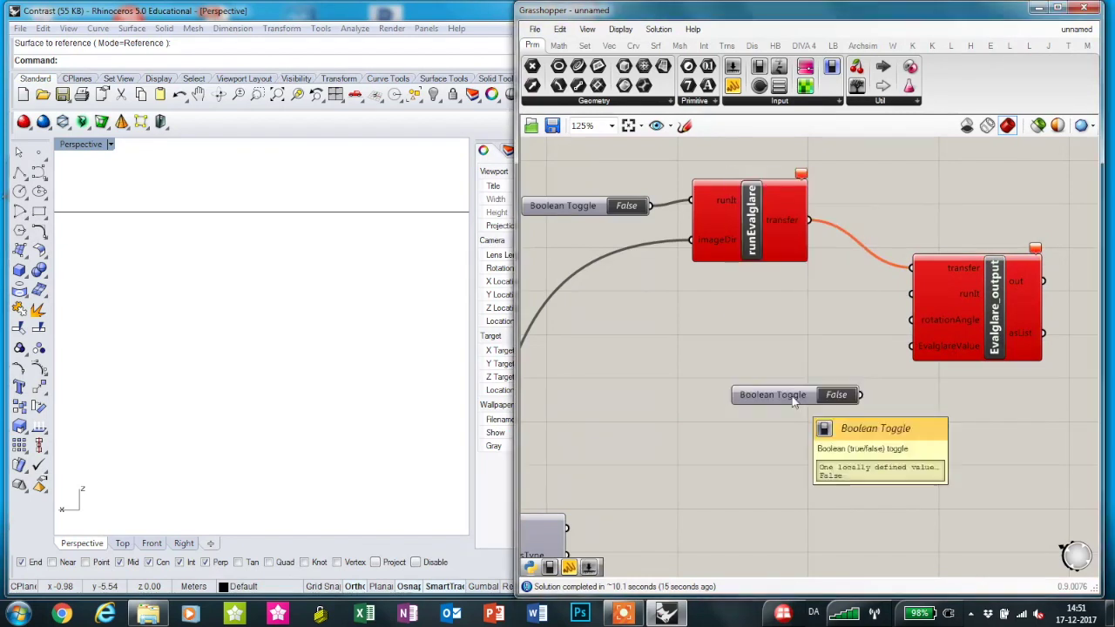
left_click_drag(792, 400, 773, 336)
left_click_drag(852, 325, 911, 294)
left_click_drag(749, 324, 756, 294)
left_click(760, 340)
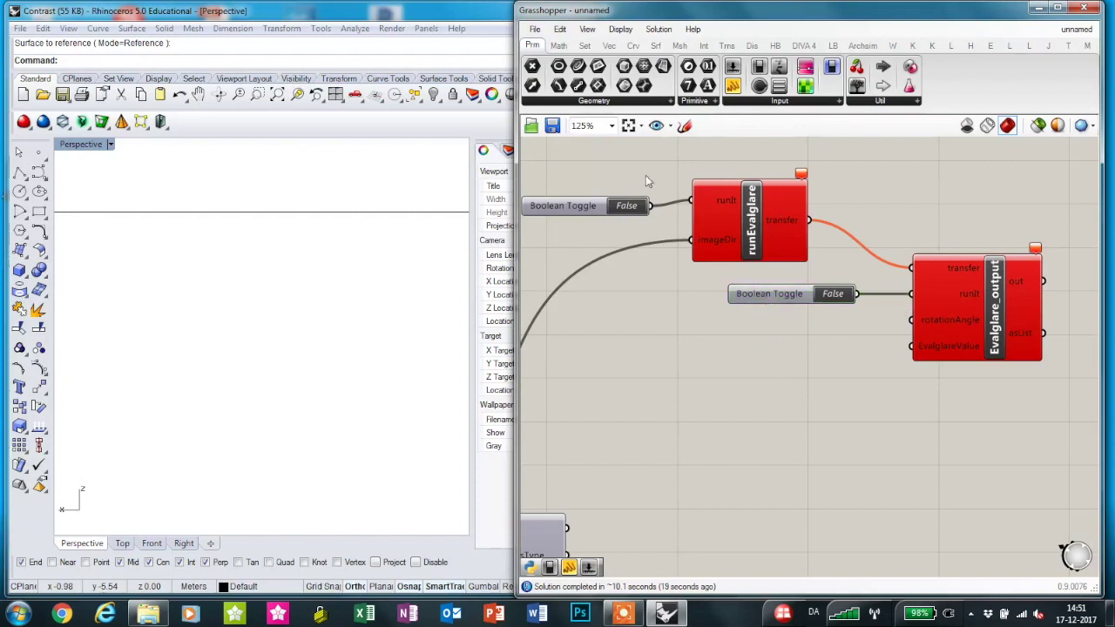
left_click_drag(572, 210, 571, 195)
Add a rotationAngle slider and connect it to the rotationAngle input of Evalglare_output
right_click_drag(841, 379, 690, 363)
left_click_drag(810, 317, 850, 316)
double_click(716, 385)
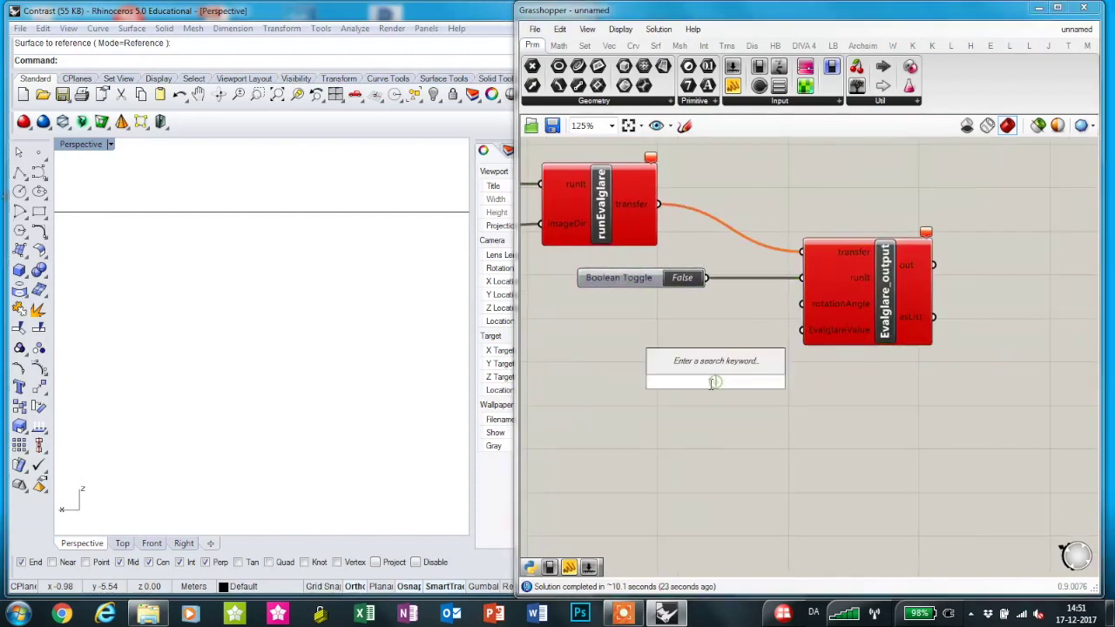
type("rotati")
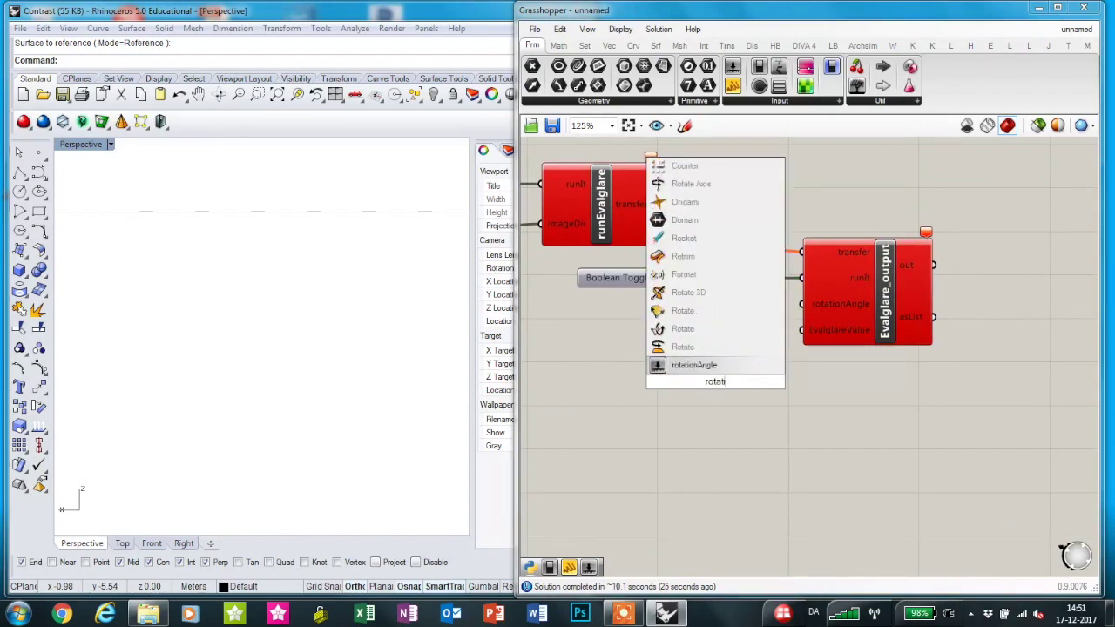
key("Return")
left_click_drag(706, 384, 801, 303)
left_click(668, 413)
double_click(668, 412)
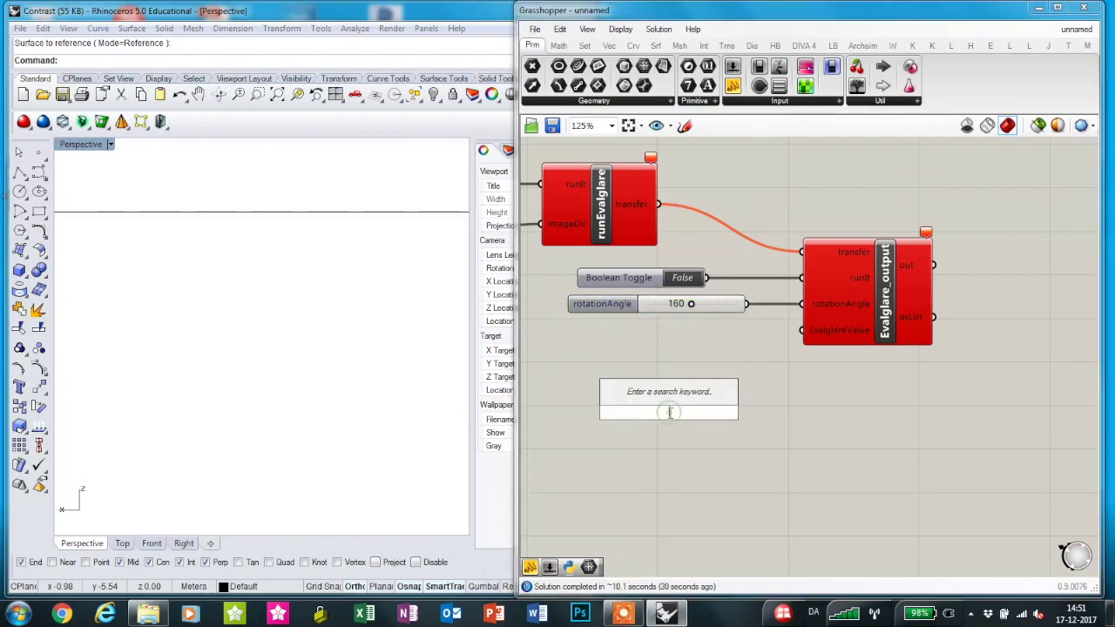
type("0val")
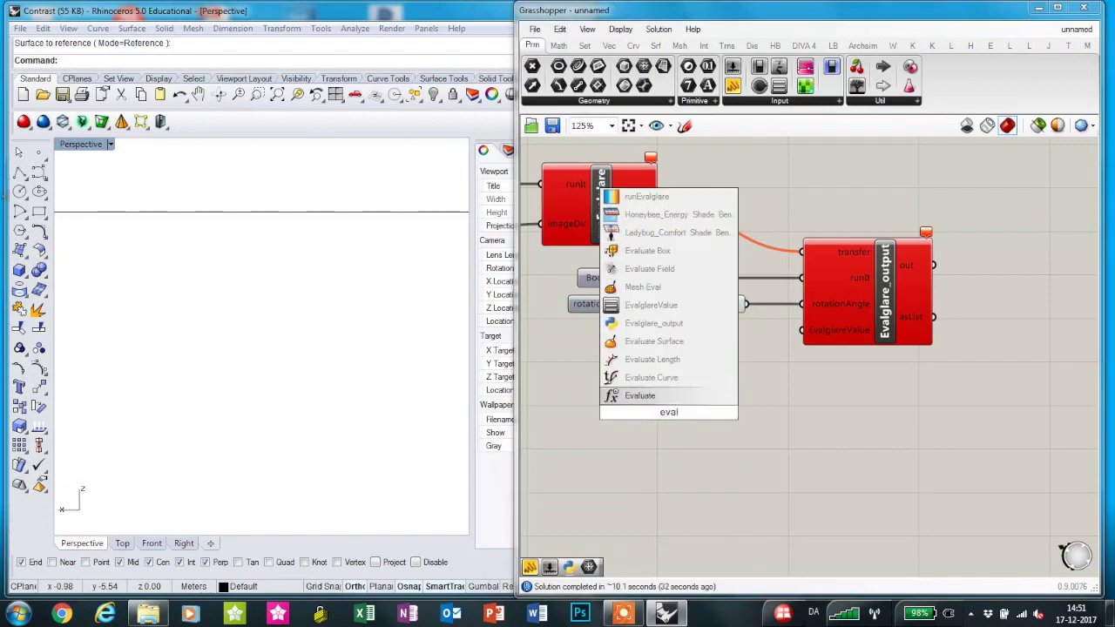
key("Return")
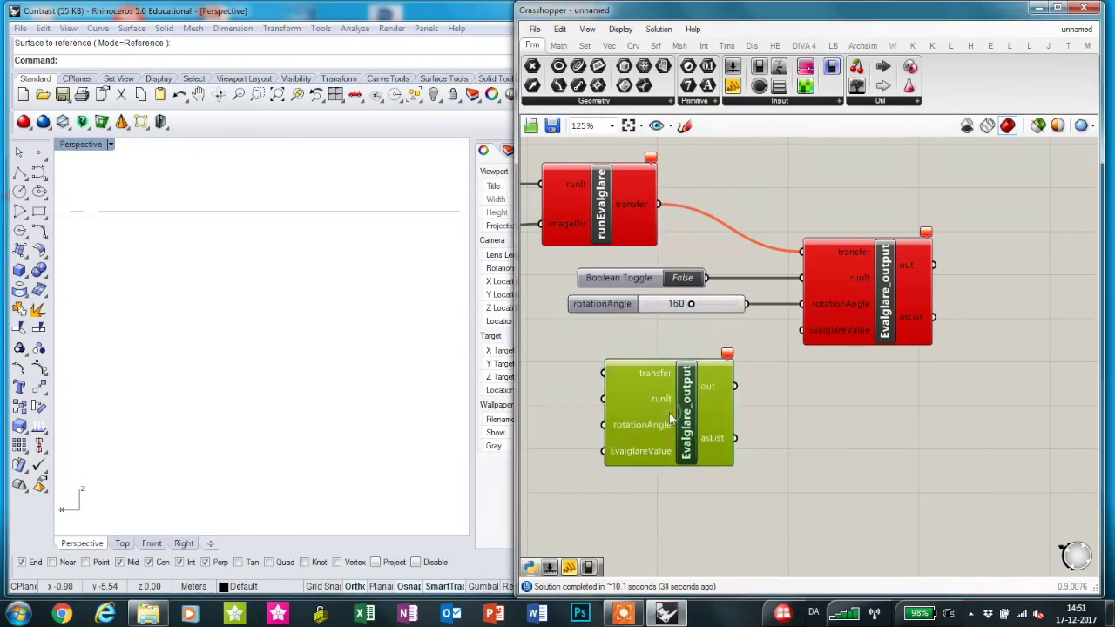
key("Delete")
Add the EvalglareValue list and connect it to the EvalglareValue input of Evalglare_output
double_click(668, 412)
type("eval")
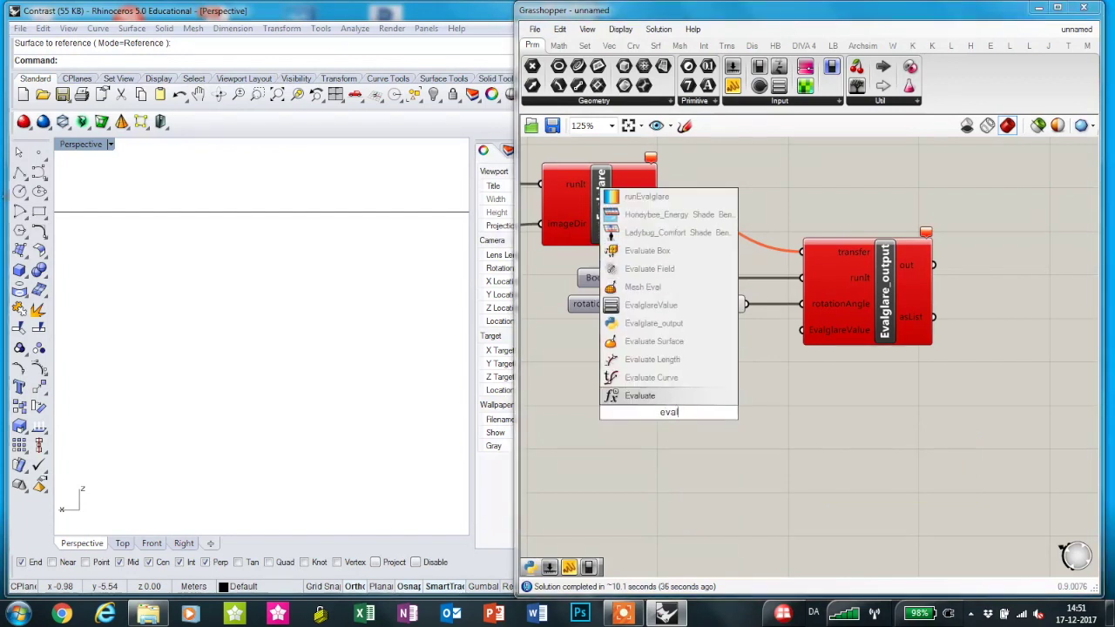
type("gl")
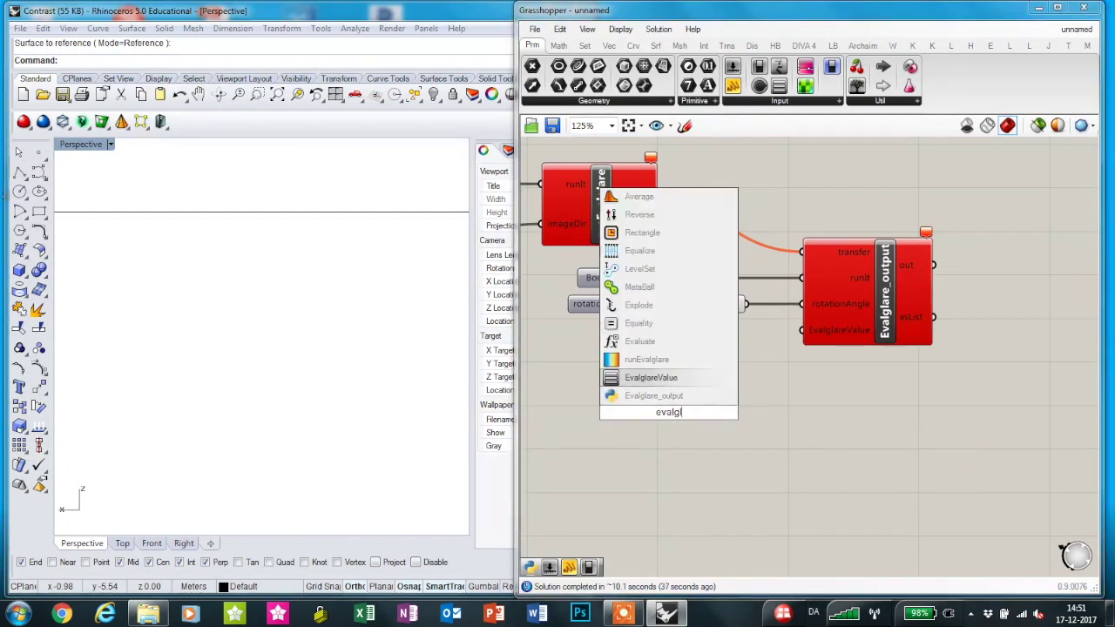
key("Return")
left_click_drag(668, 412, 801, 330)
Add a Panel beside Evalglare_output and connect the out output to it
scroll(819, 427, "down", 3)
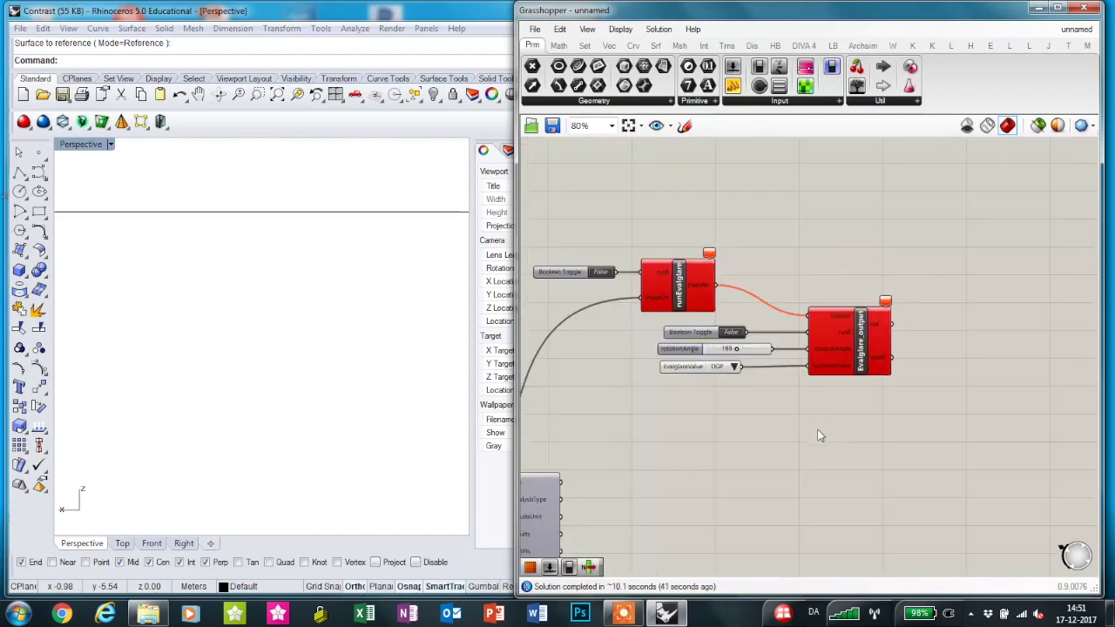
scroll(870, 401, "up", 3)
double_click(915, 374)
key("Escape")
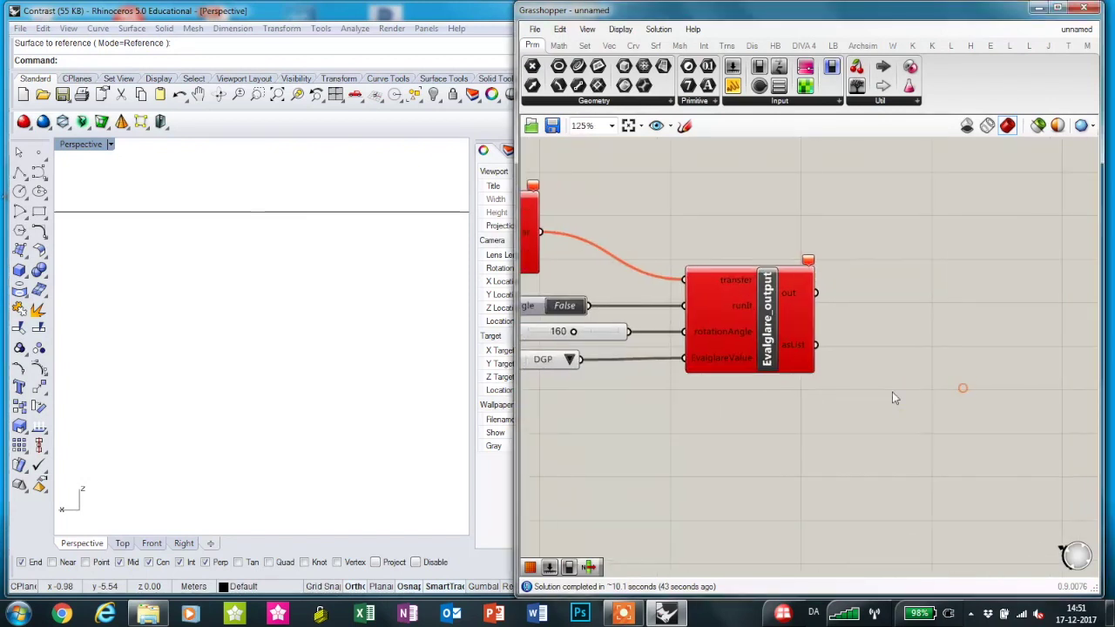
double_click(895, 398)
type("panel")
key("Return")
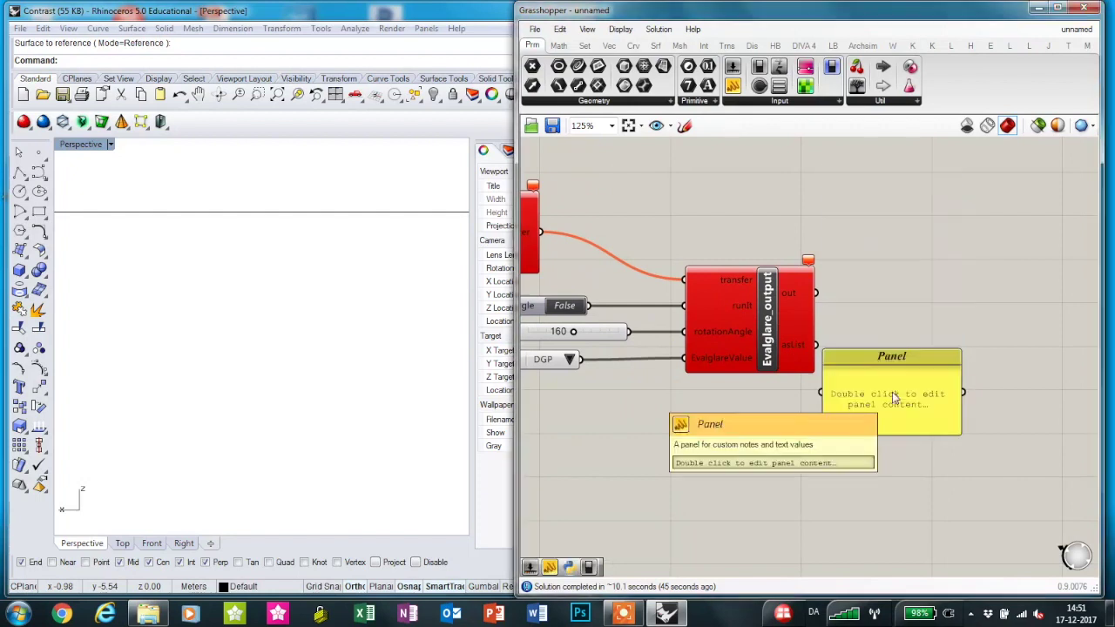
left_click_drag(894, 398, 946, 389)
left_click_drag(819, 296, 930, 302)
left_click(925, 421)
Set the Boolean Toggles on the runIt inputs of Evalglare_output and runEvalglare to True
scroll(906, 401, "down", 5)
scroll(809, 369, "up", 4)
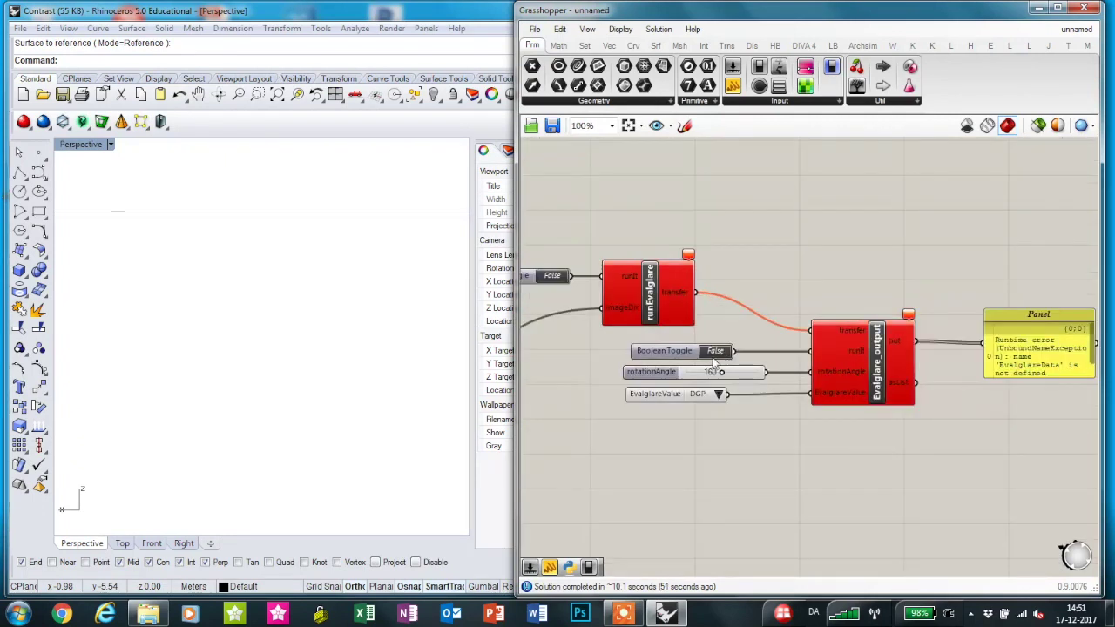
double_click(716, 351)
right_click_drag(595, 384, 684, 377)
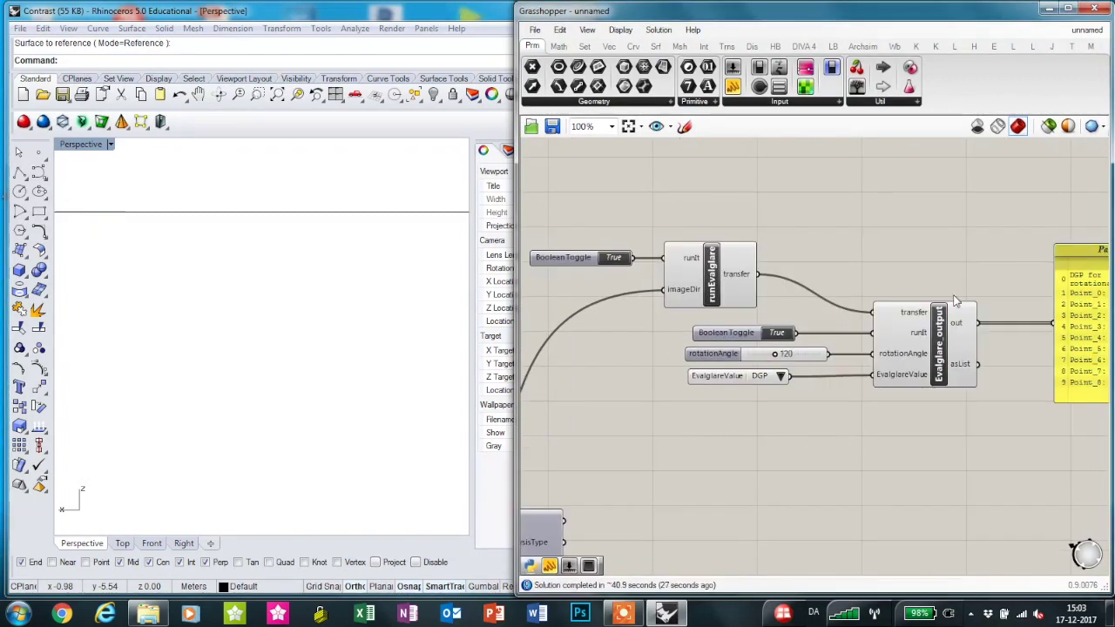
Set the rotationAngle slider of Evalglare_output to 0 to list the DGP values for that rotation in the Panel
scroll(704, 485, "up", 1)
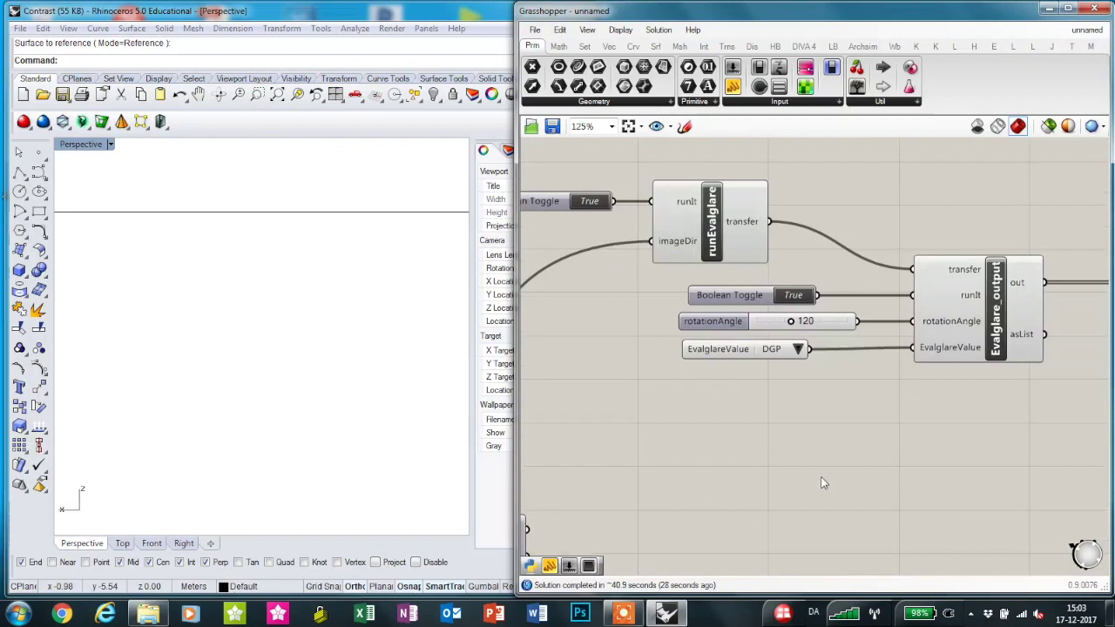
scroll(851, 473, "down", 1)
right_click_drag(883, 451, 741, 431)
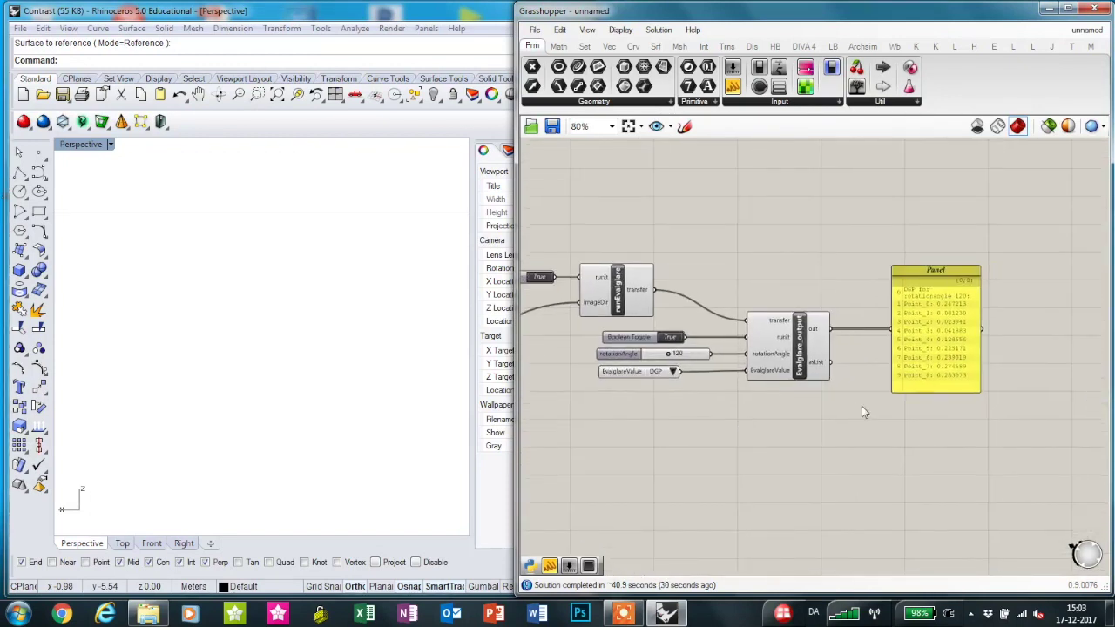
scroll(949, 377, "up", 1)
right_click_drag(883, 413, 964, 404)
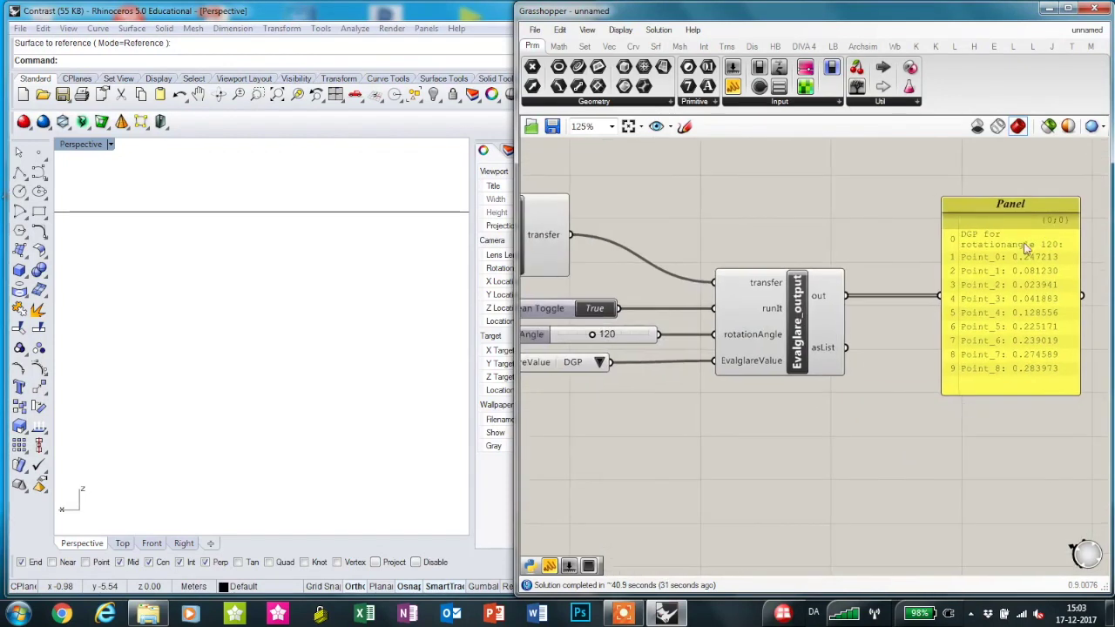
right_click(615, 423)
left_click(569, 370)
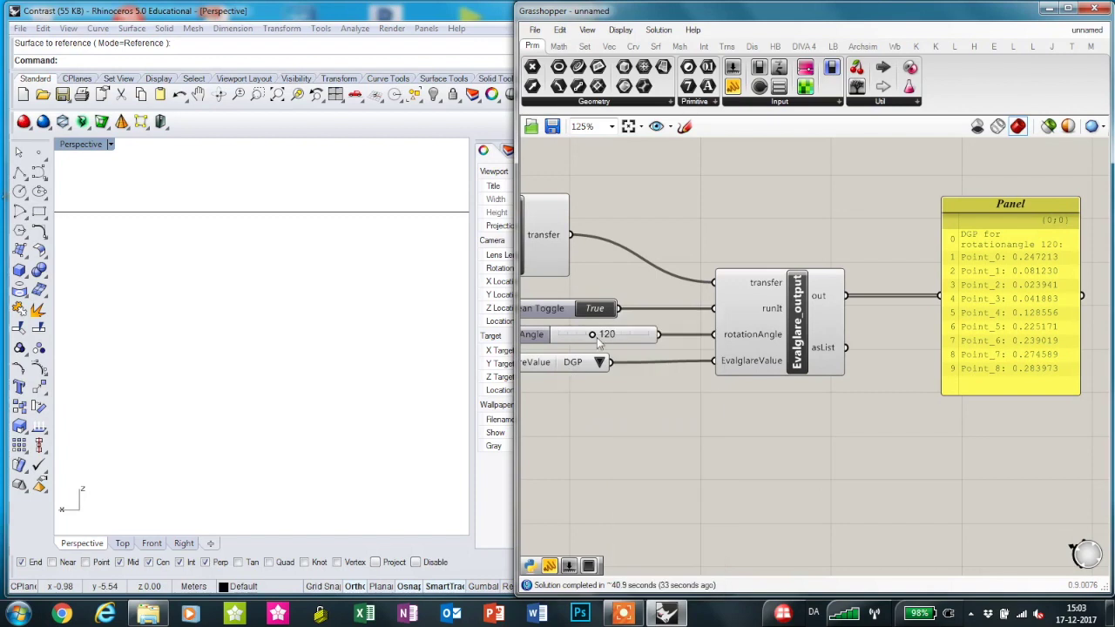
left_click_drag(592, 336, 555, 336)
right_click_drag(605, 413, 637, 405)
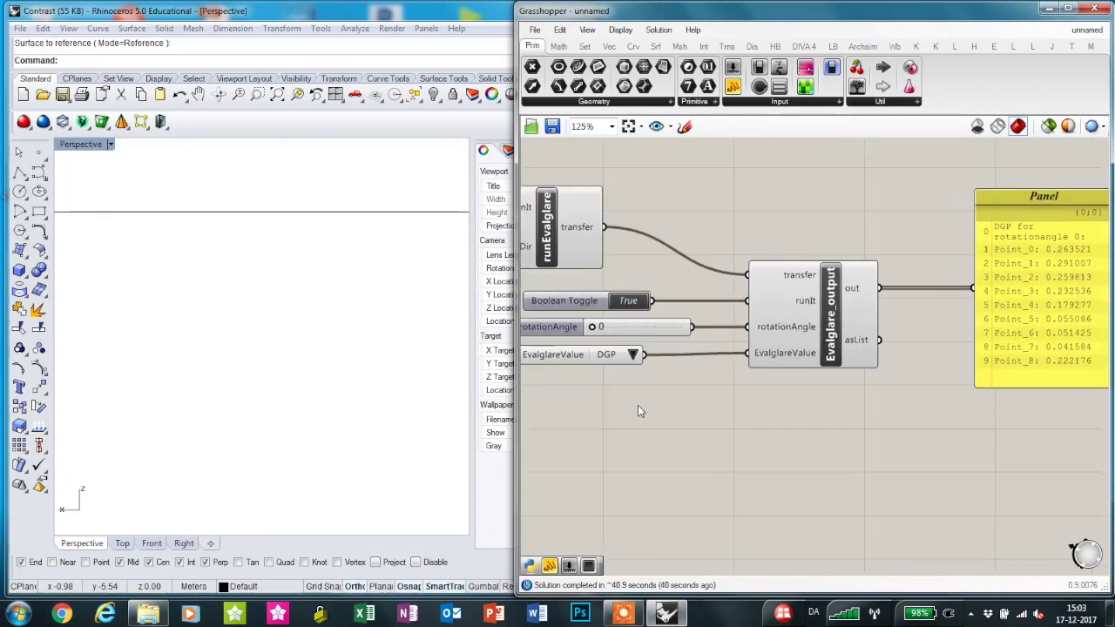
Switch the EvalglareValue list to VCP to view those results for each point, and return it to DGP
left_click(633, 354)
left_click(586, 385)
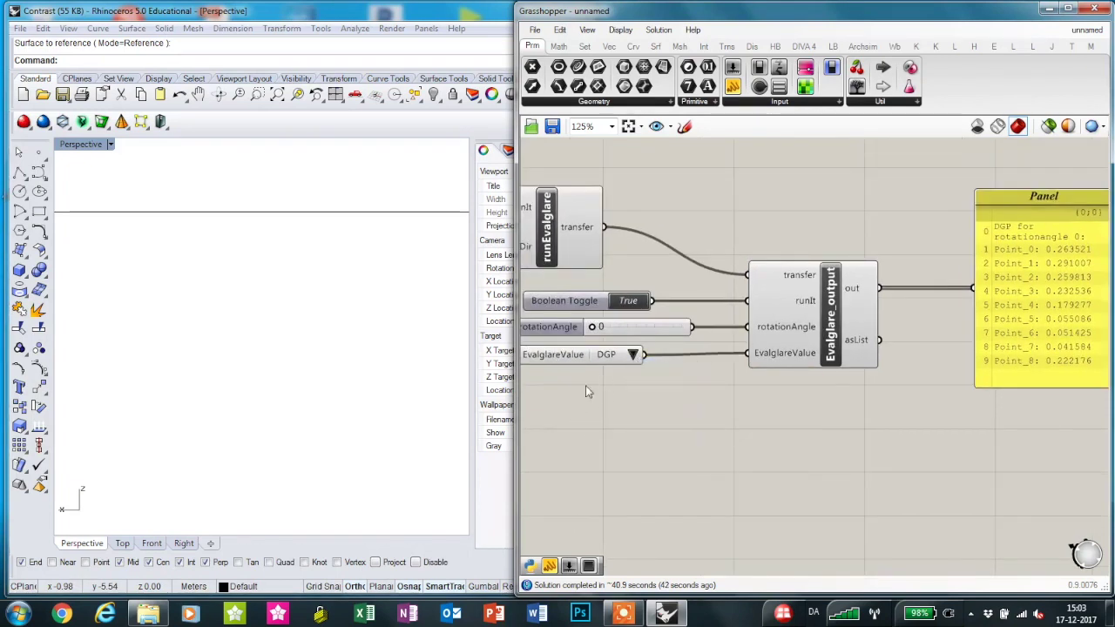
left_click(632, 354)
left_click(643, 407)
left_click(634, 356)
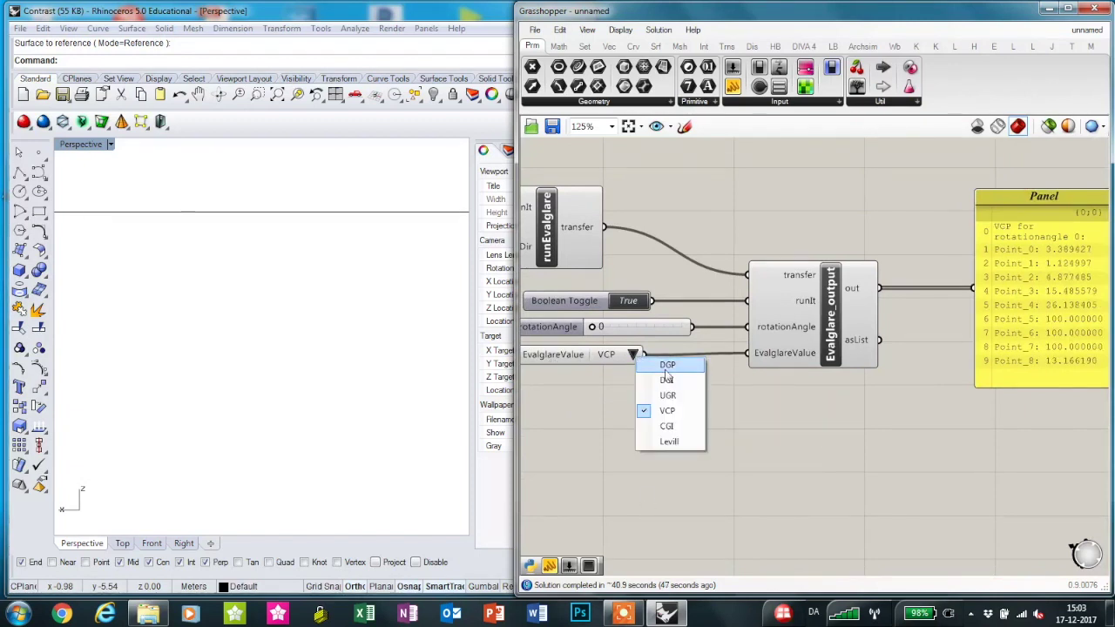
left_click(653, 364)
Add a Relative Contrast component below the runEvalglare inputs on the canvas
scroll(683, 397, "down", 3)
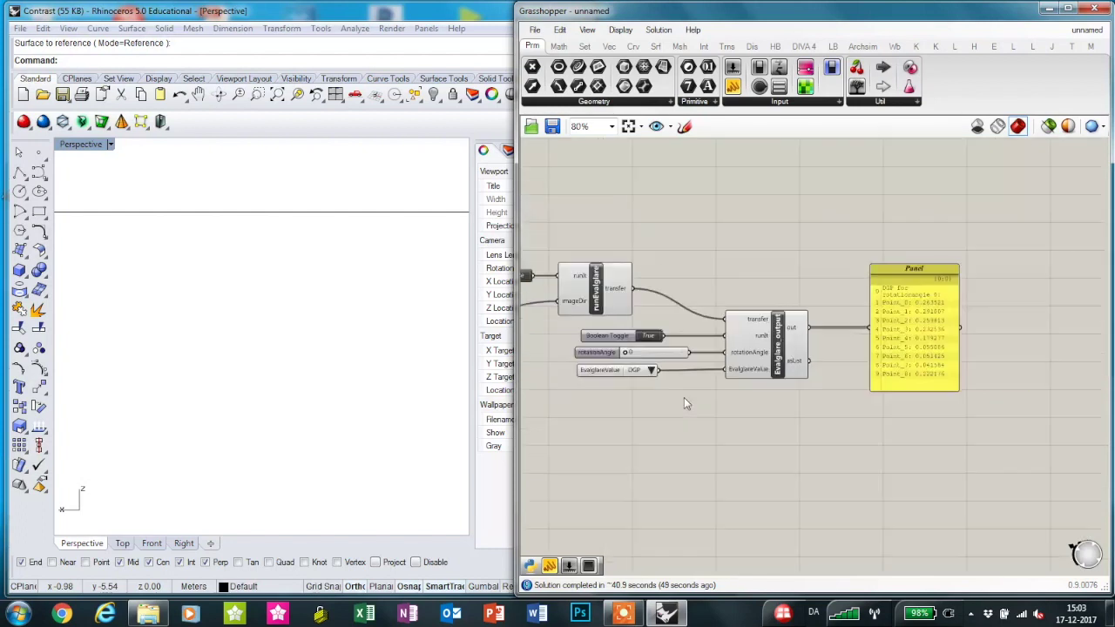
scroll(391, 386, "down", 3)
scroll(393, 388, "up", 5)
right_click_drag(394, 388, 406, 390)
scroll(406, 390, "down", 6)
scroll(381, 459, "up", 3)
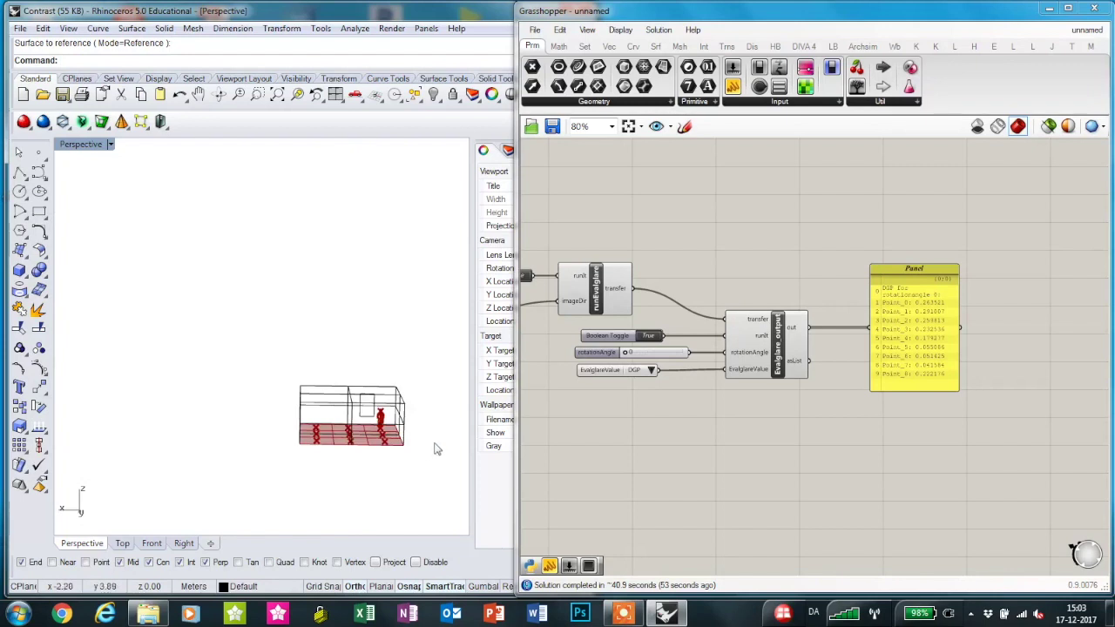
scroll(437, 450, "up", 3)
right_click_drag(592, 436, 695, 426)
double_click(710, 430)
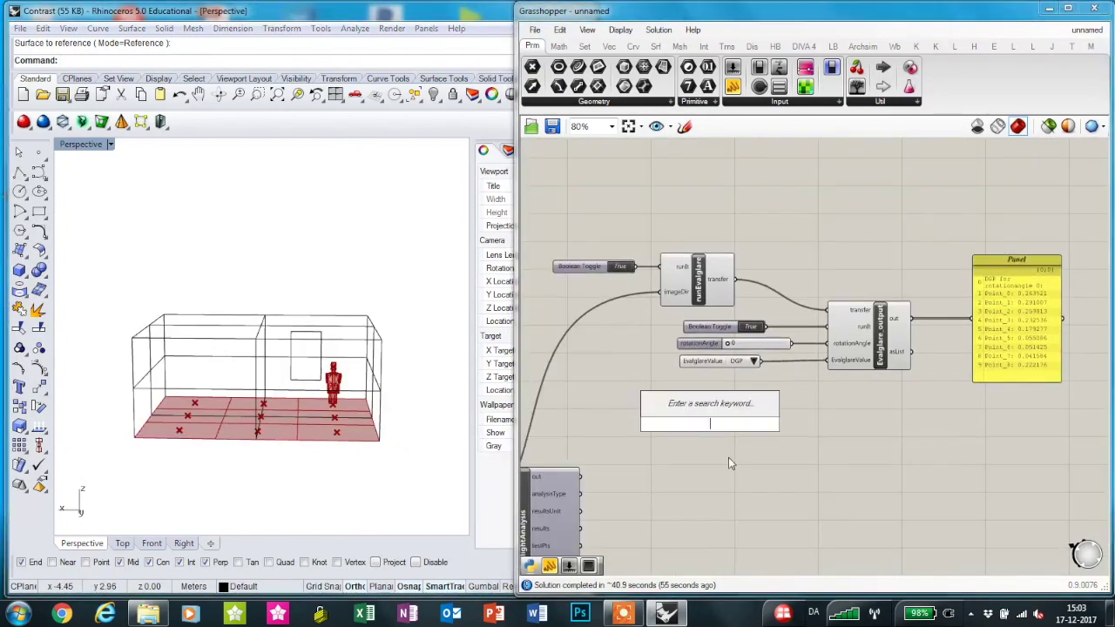
type("relat")
key("Return")
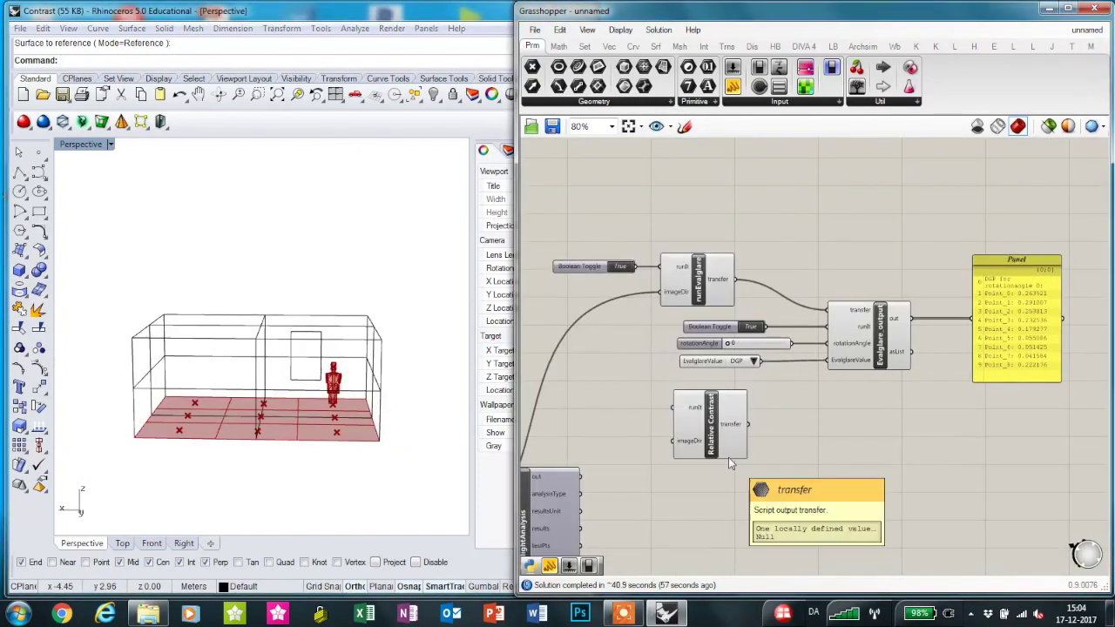
Add a RelativeContrast_output component beside Relative Contrast and connect the transfer output to its transfer input
right_click_drag(741, 486, 743, 440)
scroll(743, 441, "up", 3)
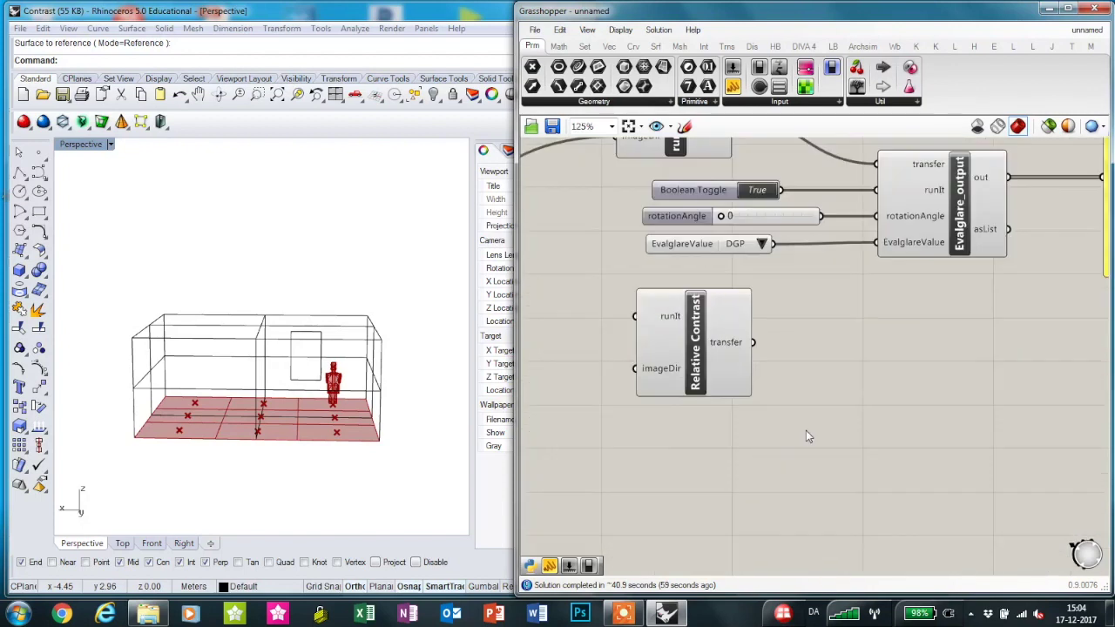
double_click(806, 430)
type("rel")
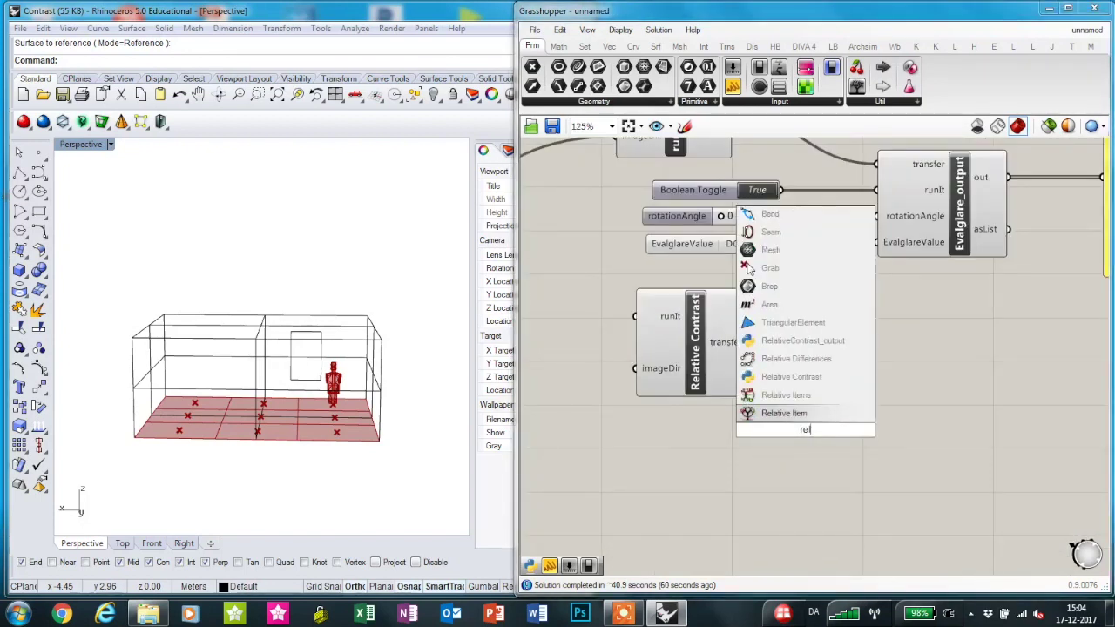
type("ative")
key("Up")
key("Return")
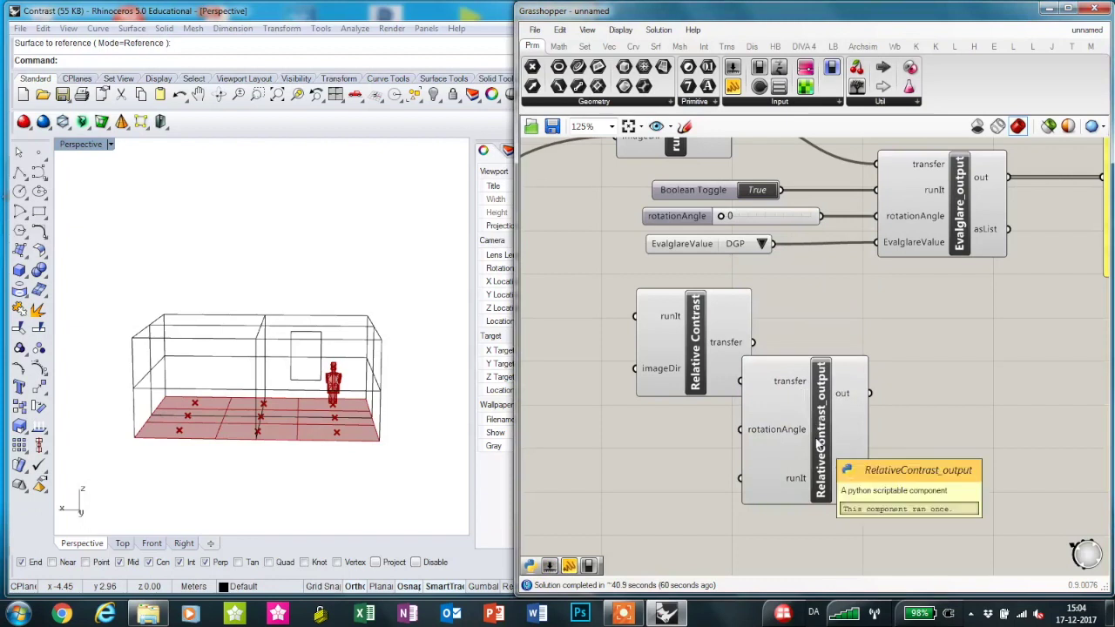
left_click_drag(810, 385, 876, 385)
left_click_drag(753, 342, 807, 380)
left_click_drag(862, 428, 872, 391)
Compare the Relative Contrast pair with the Evalglare pair, checking the transfer output of runEvalglare
right_click_drag(745, 470, 725, 531)
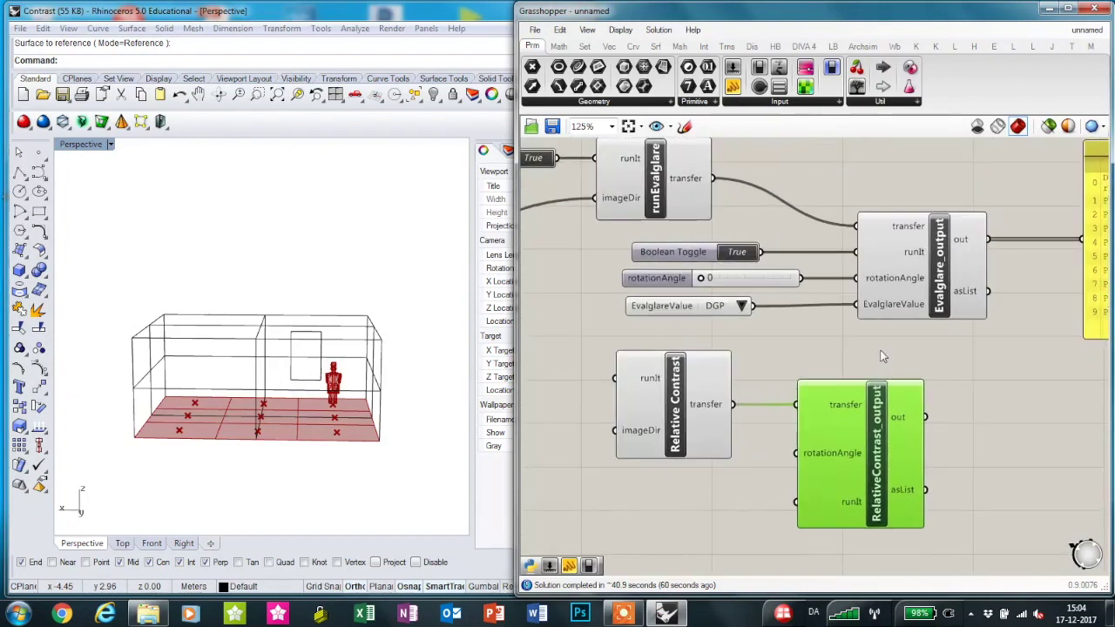
right_click_drag(881, 355, 904, 439)
right_click_drag(982, 343, 1001, 299)
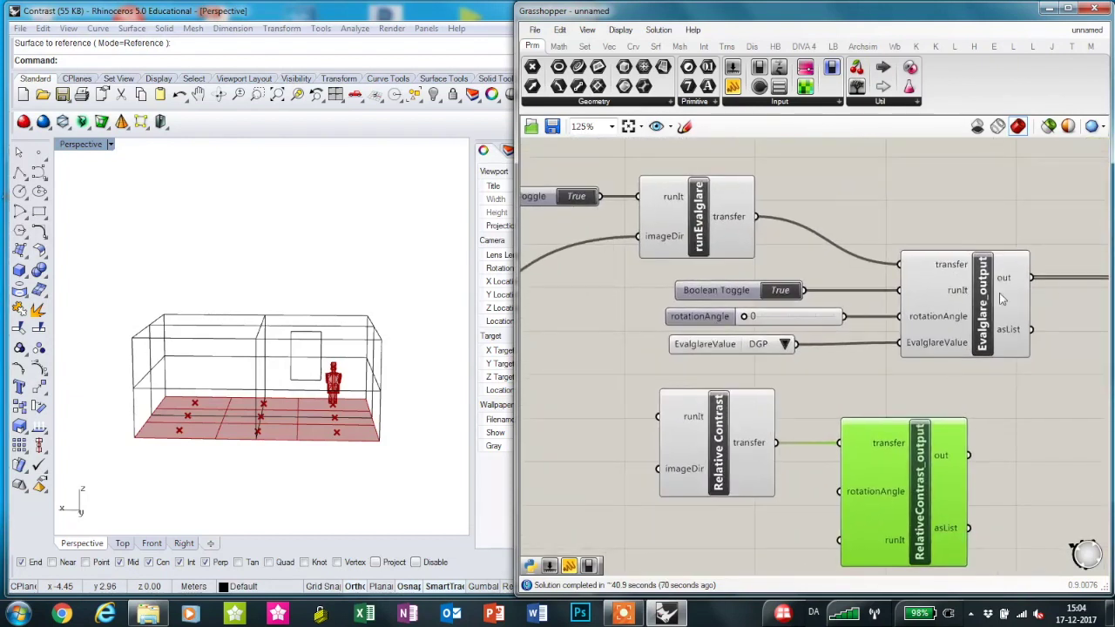
scroll(972, 392, "down", 3)
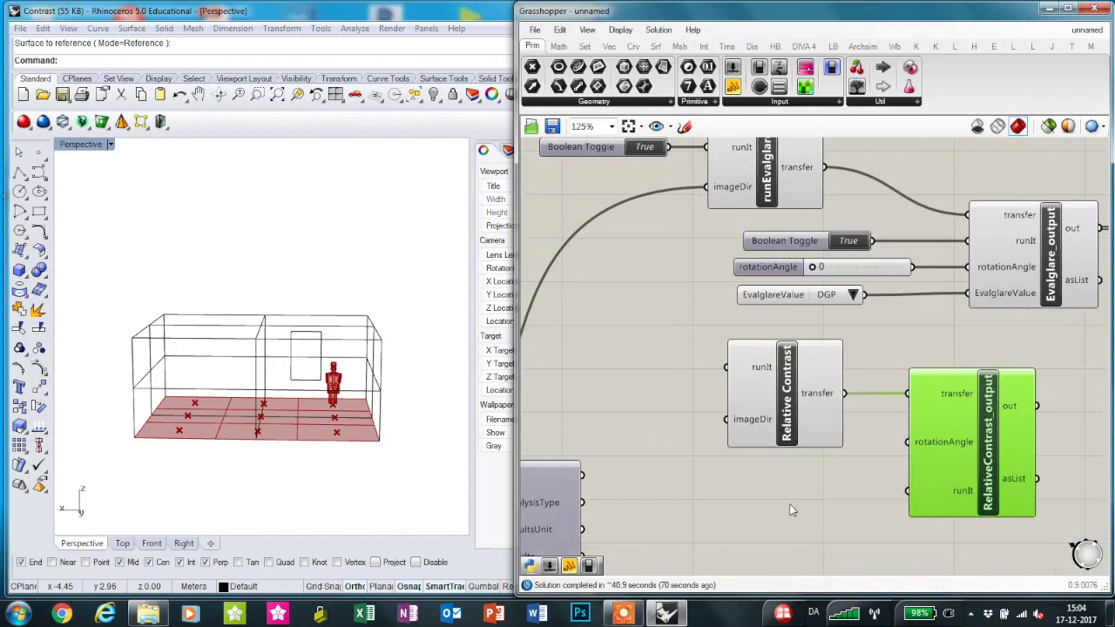
scroll(838, 249, "up", 4)
scroll(854, 310, "down", 2)
right_click_drag(869, 270, 888, 160)
mouse_move(801, 230)
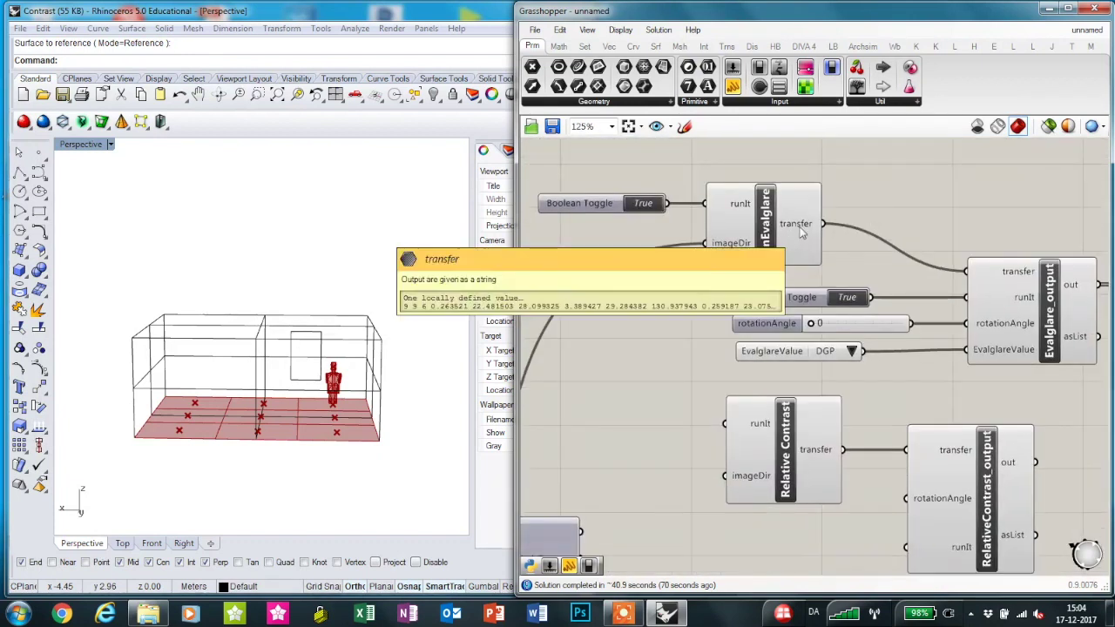
right_click_drag(977, 405, 861, 375)
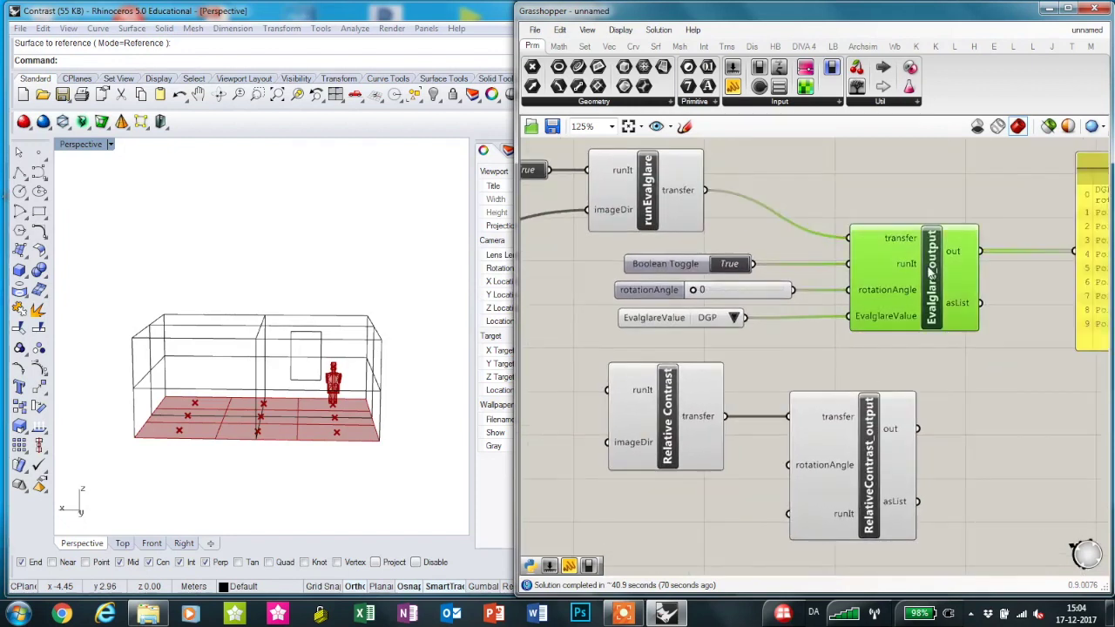
Read through the Python script of Evalglare_output, close it, and check the output shown in its Panel
double_click(896, 276)
scroll(770, 229, "down", 3)
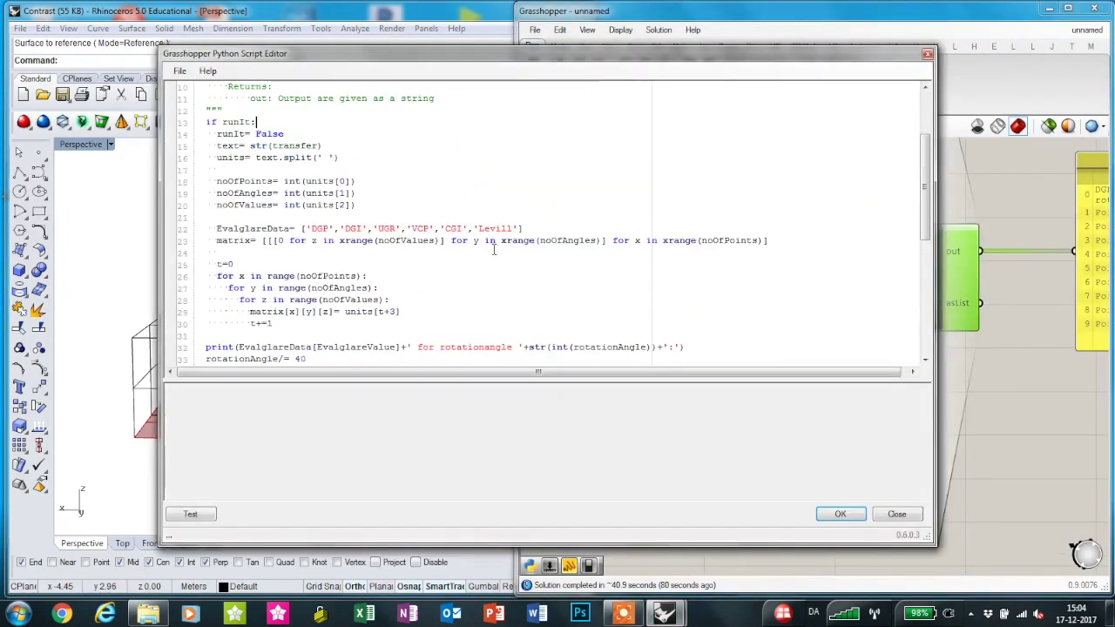
scroll(431, 226, "down", 4)
left_click(927, 54)
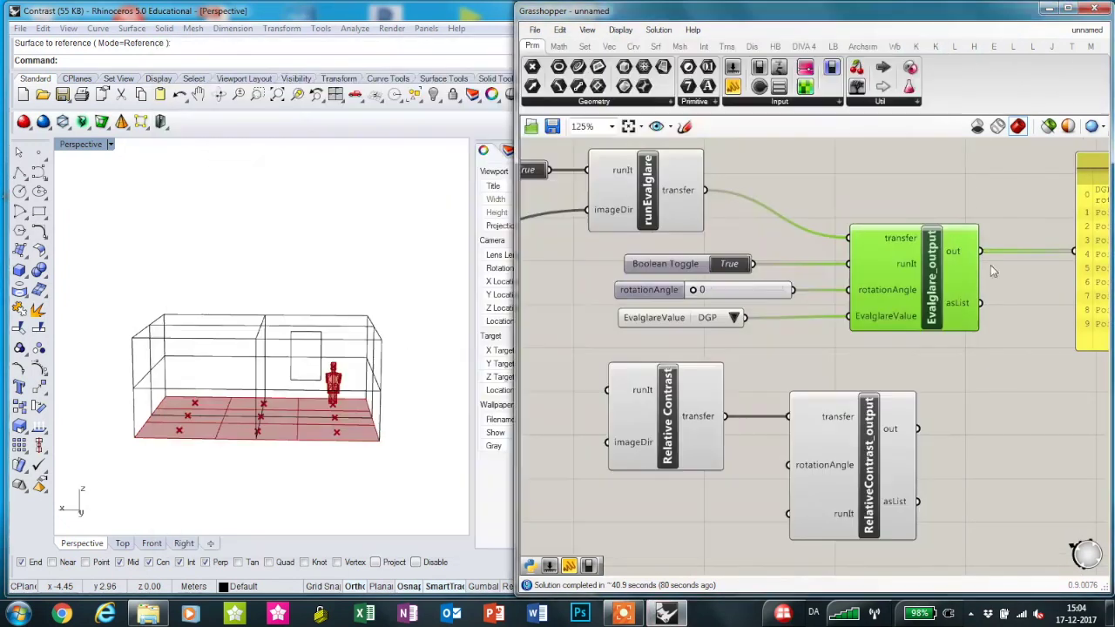
right_click_drag(1020, 363, 871, 392)
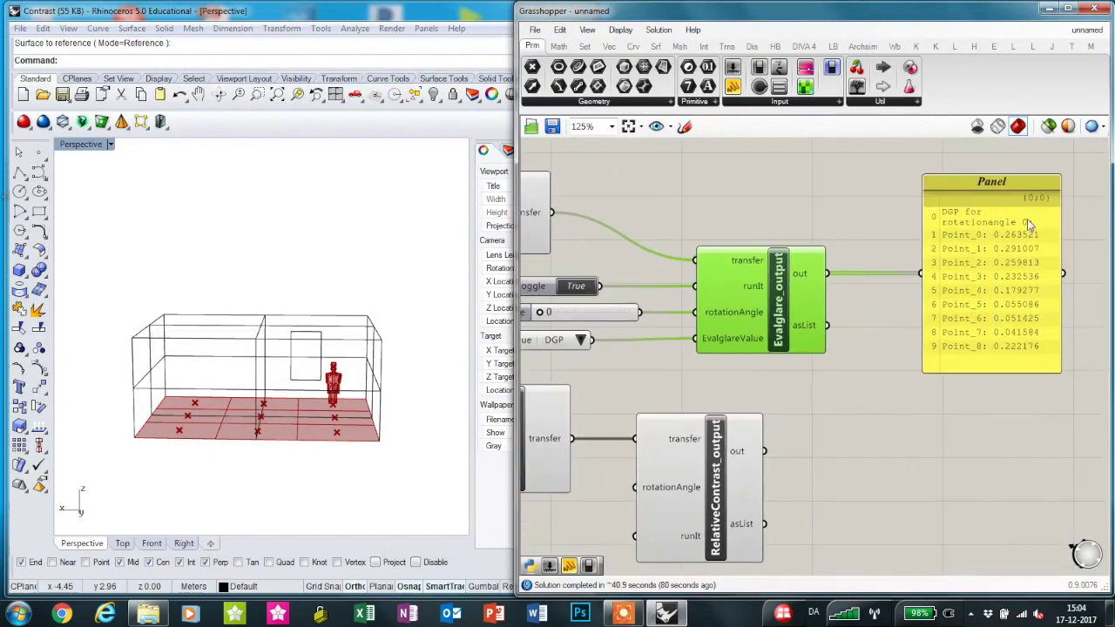
Connect the image directory source that feeds runEvalglare to the imageDir input of Relative Contrast
right_click_drag(909, 411, 1020, 357)
double_click(597, 368)
left_click(682, 465)
scroll(683, 465, "down", 2)
right_click_drag(683, 465, 915, 373)
left_click_drag(624, 416, 899, 309)
Add a rotationAngle slider, connect it to the rotationAngle input of RelativeContrast_output and place it below Relative Contrast
scroll(945, 371, "up", 3)
double_click(897, 443)
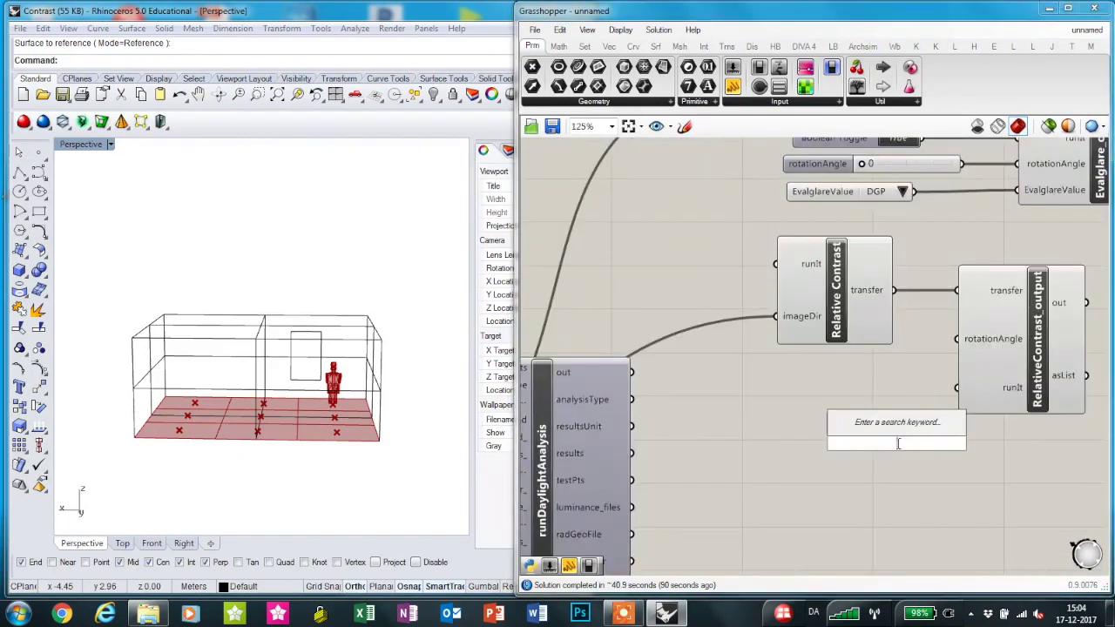
type("rotation")
key("Return")
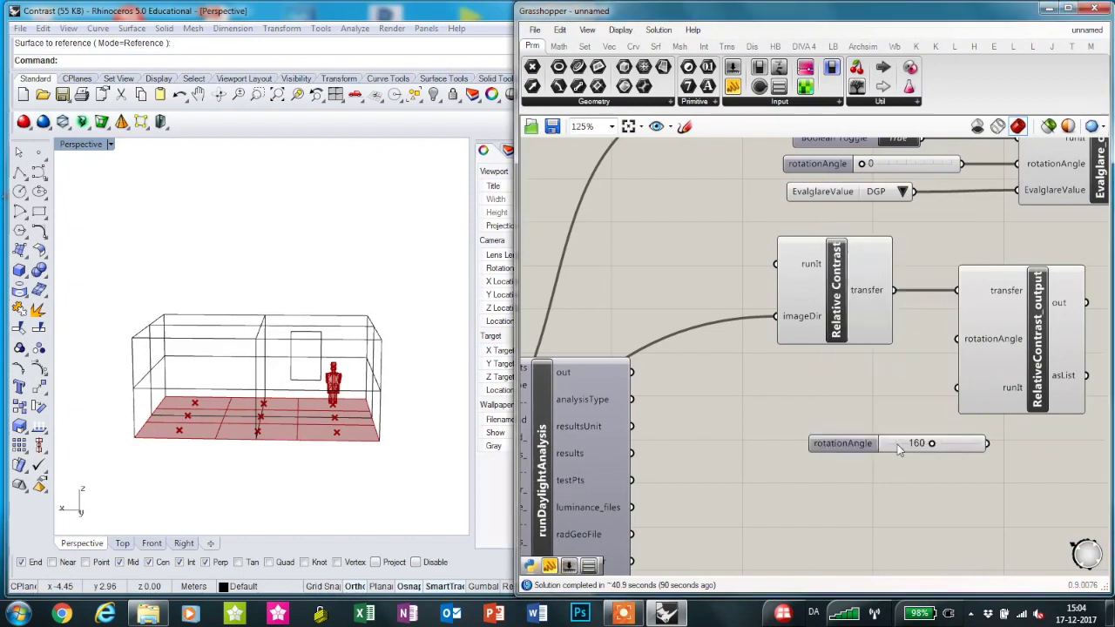
left_click_drag(897, 444, 848, 381)
left_click_drag(938, 380, 956, 339)
left_click_drag(851, 379, 812, 356)
Add a Boolean Toggle, connect it to the runIt input of RelativeContrast_output and set it to True
double_click(816, 411)
type("T")
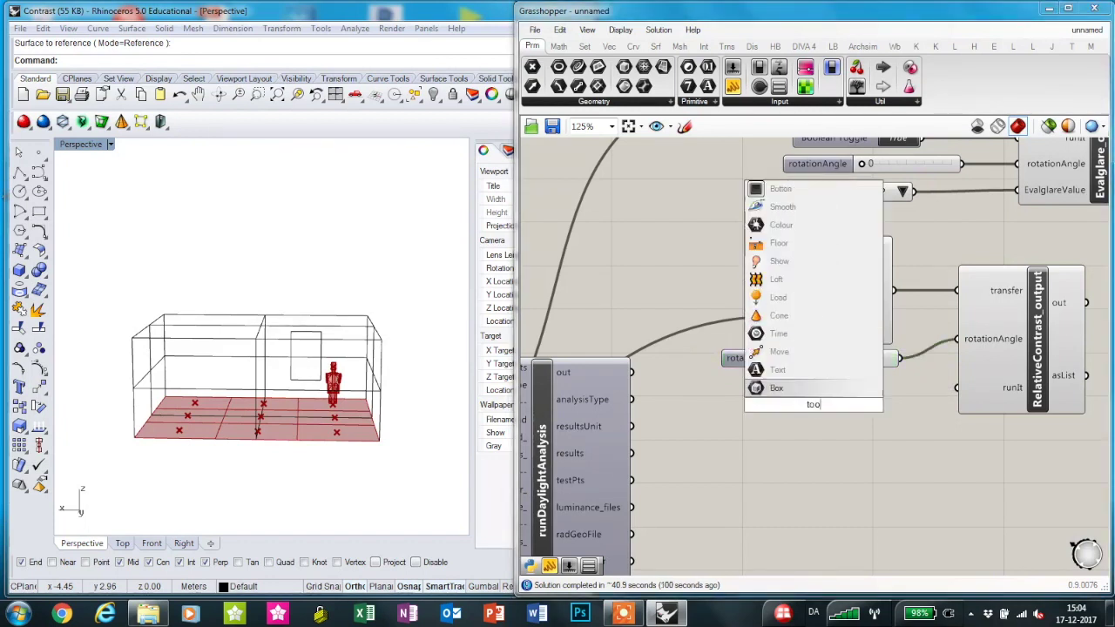
key("BackSpace")
type("boo")
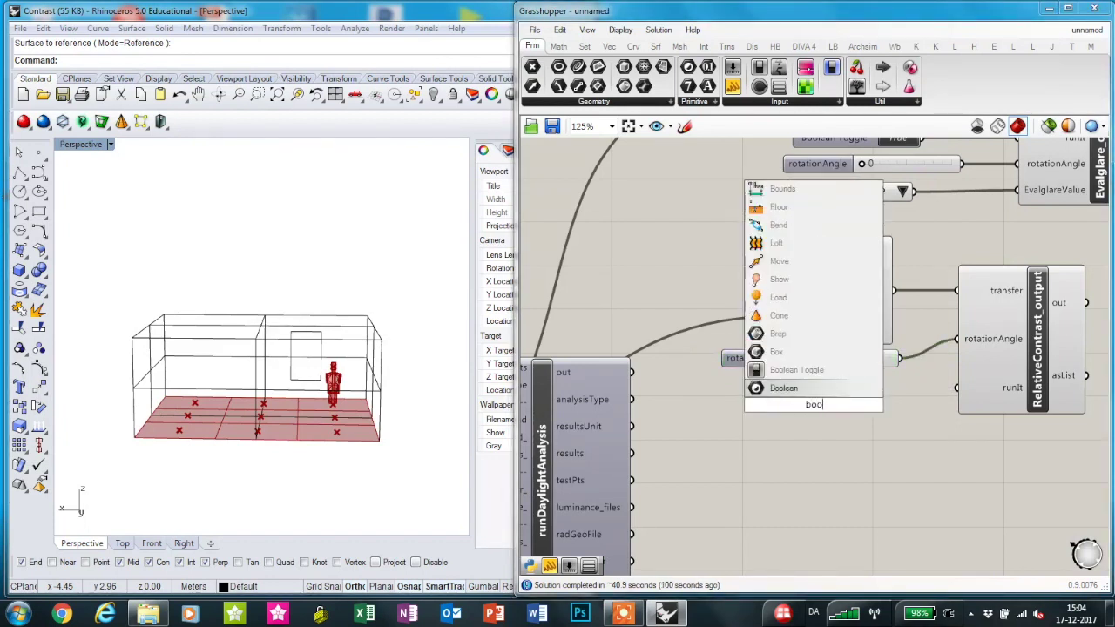
left_click(795, 369)
left_click_drag(880, 405, 974, 389)
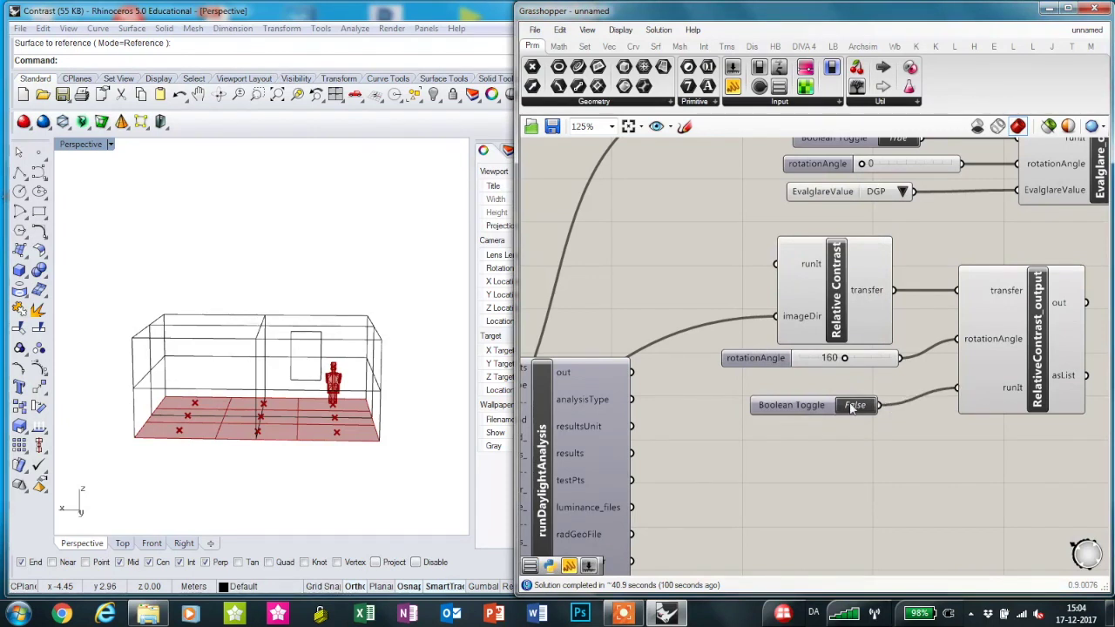
left_click_drag(806, 412, 788, 394)
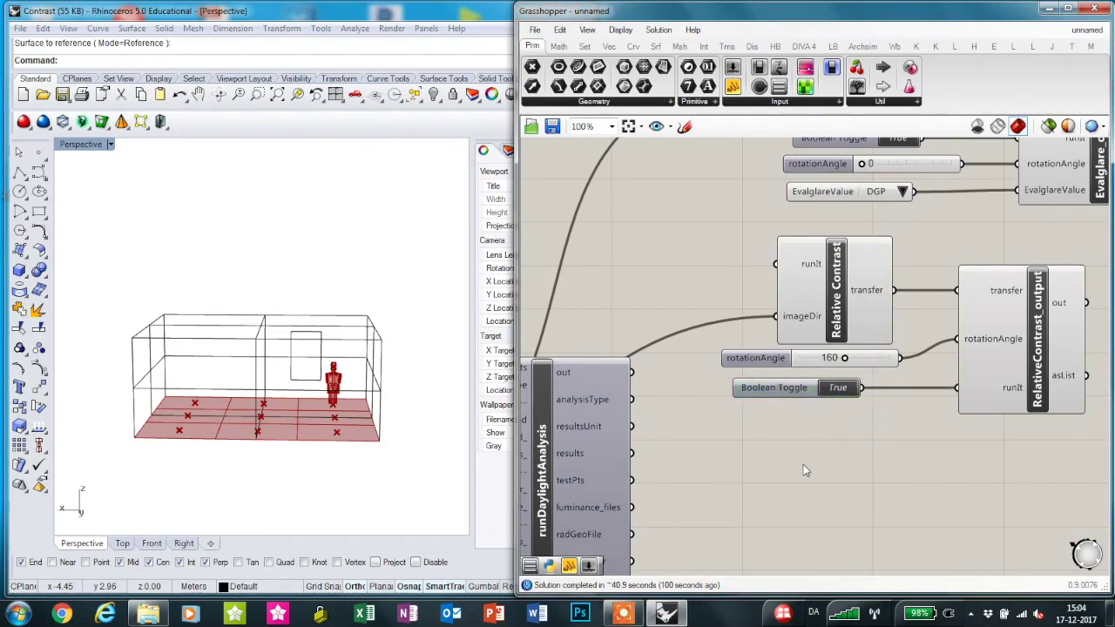
left_click(803, 464)
Add a Boolean Toggle beside the runIt input of Relative Contrast
scroll(803, 464, "down", 2)
double_click(708, 309)
type("boo")
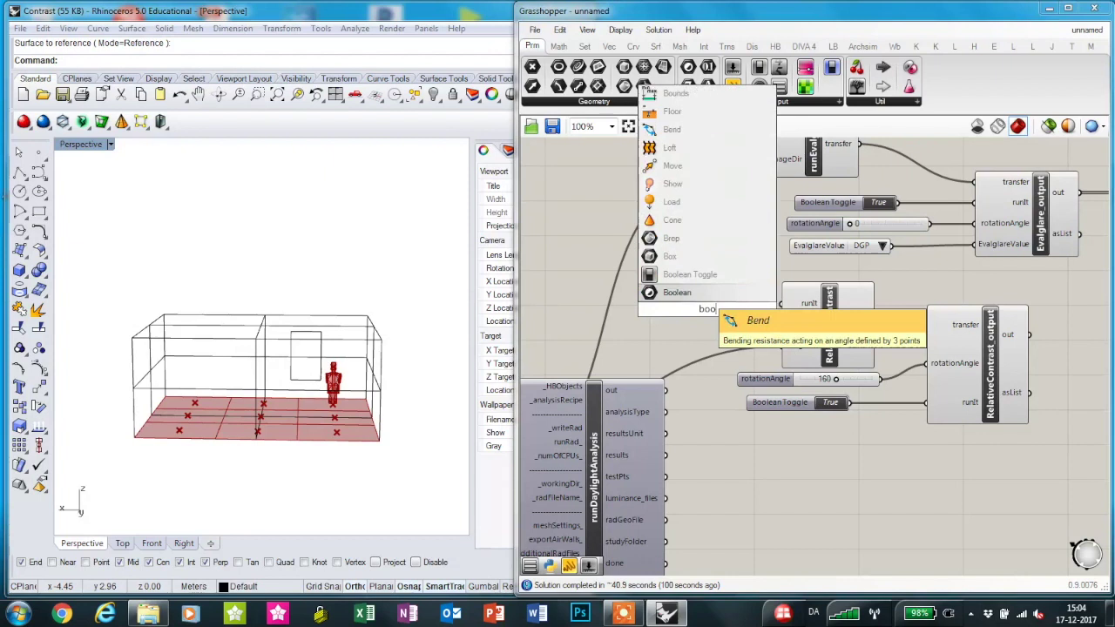
left_click(692, 274)
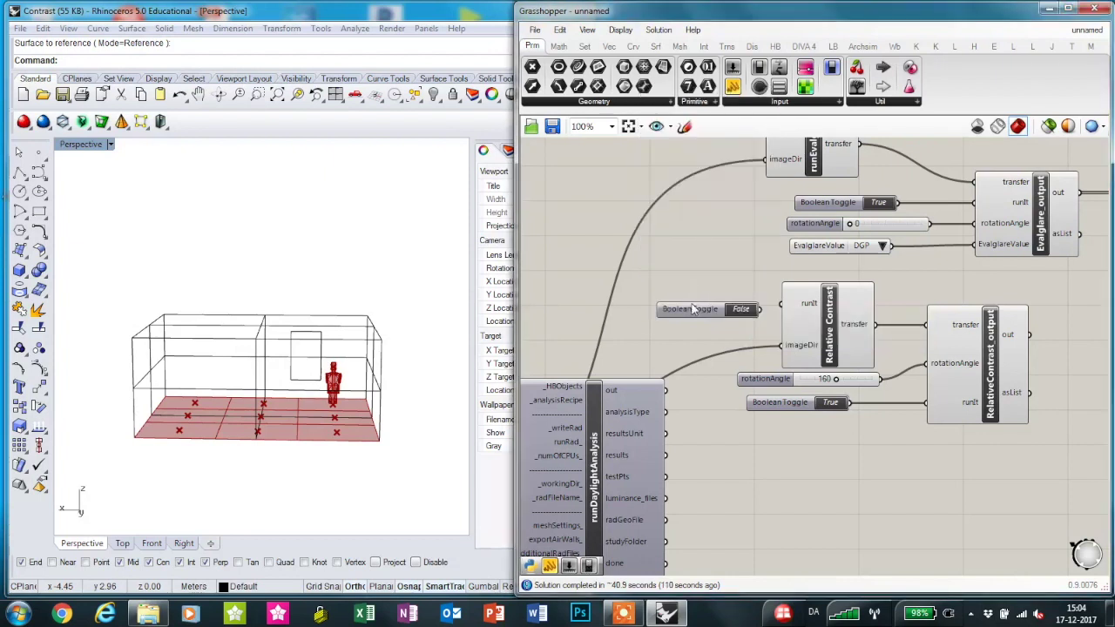
left_click_drag(676, 305, 667, 301)
left_click(734, 329)
scroll(834, 347, "up", 2)
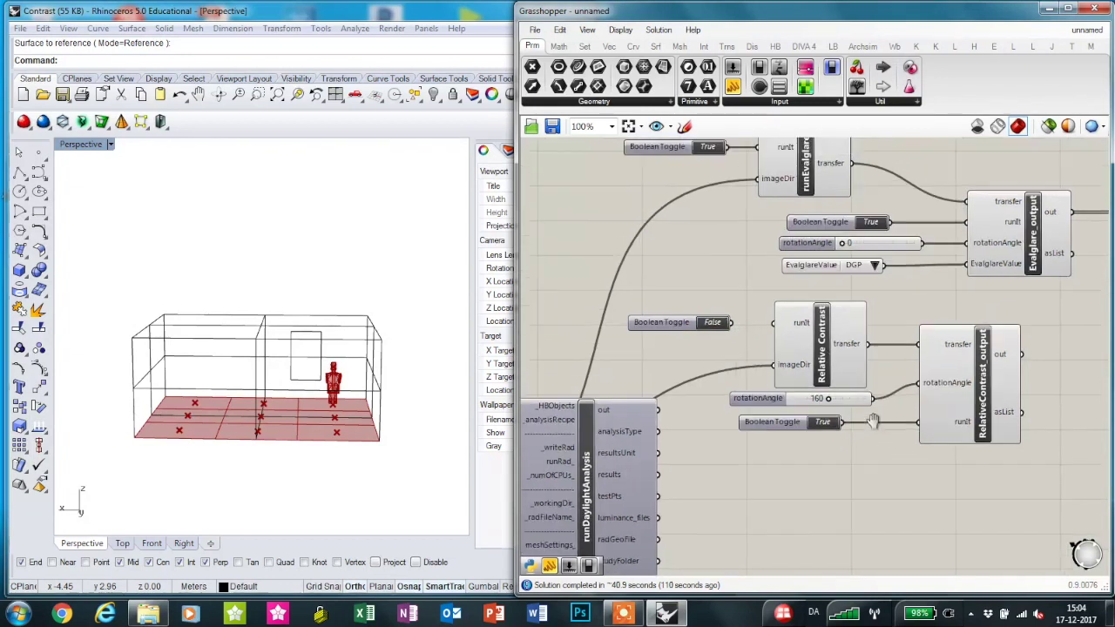
Connect the unwired Boolean Toggle to the runIt input of Relative Contrast and set it to True to run the analysis
scroll(818, 318, "down", 4)
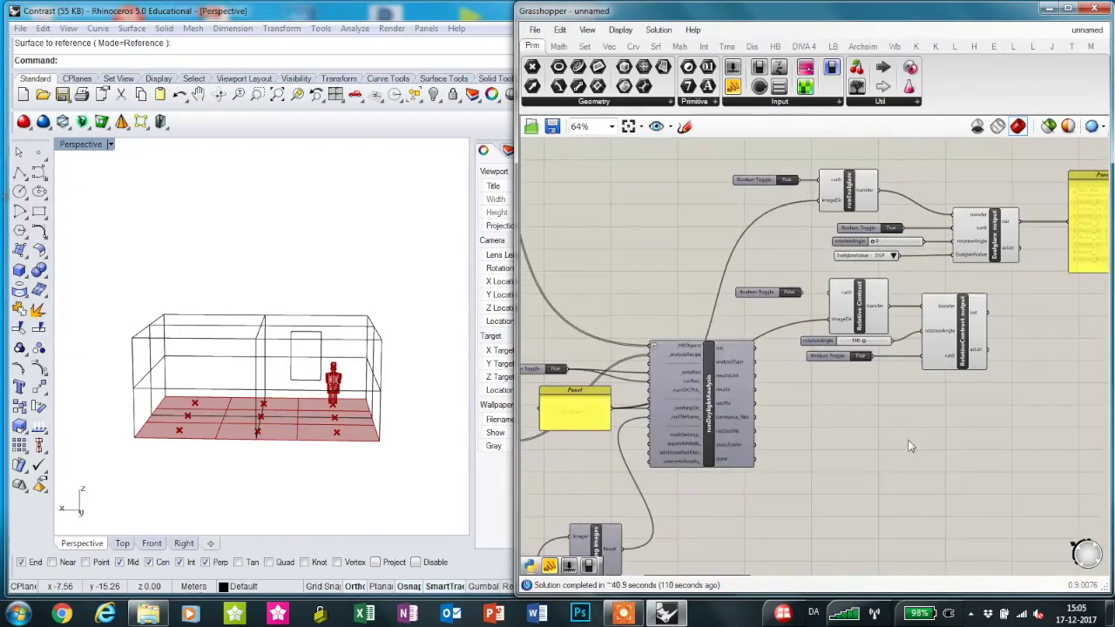
right_click_drag(867, 428, 938, 376)
scroll(935, 374, "down", 1)
right_click_drag(958, 320, 848, 428)
scroll(842, 409, "up", 3)
right_click_drag(951, 425, 888, 460)
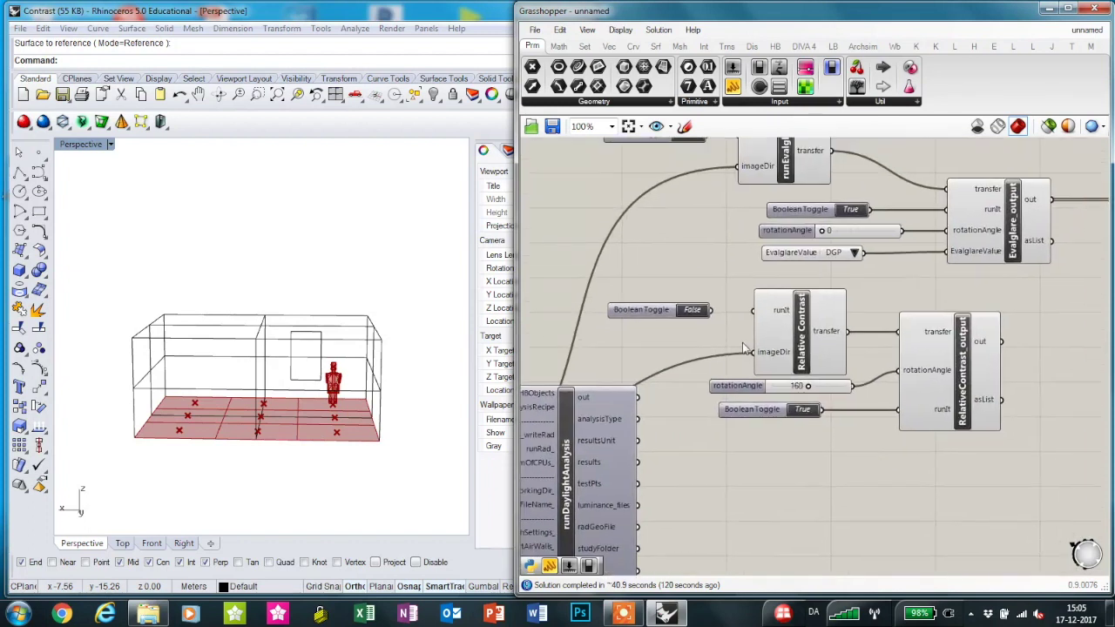
right_click_drag(736, 334, 713, 340)
left_click_drag(694, 321, 731, 317)
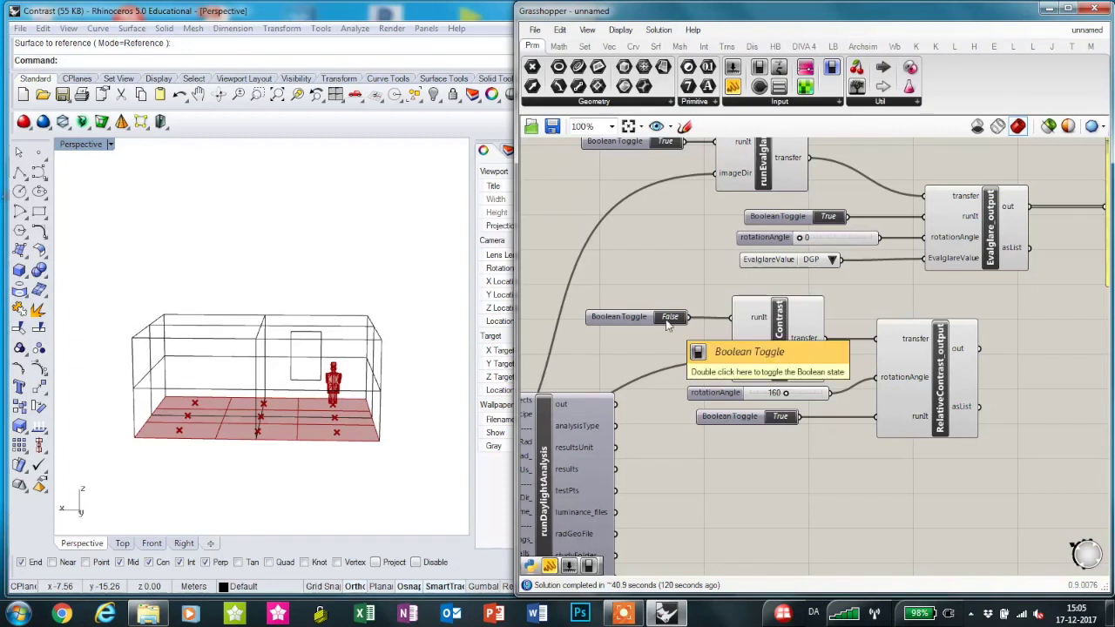
scroll(668, 325, "up", 2)
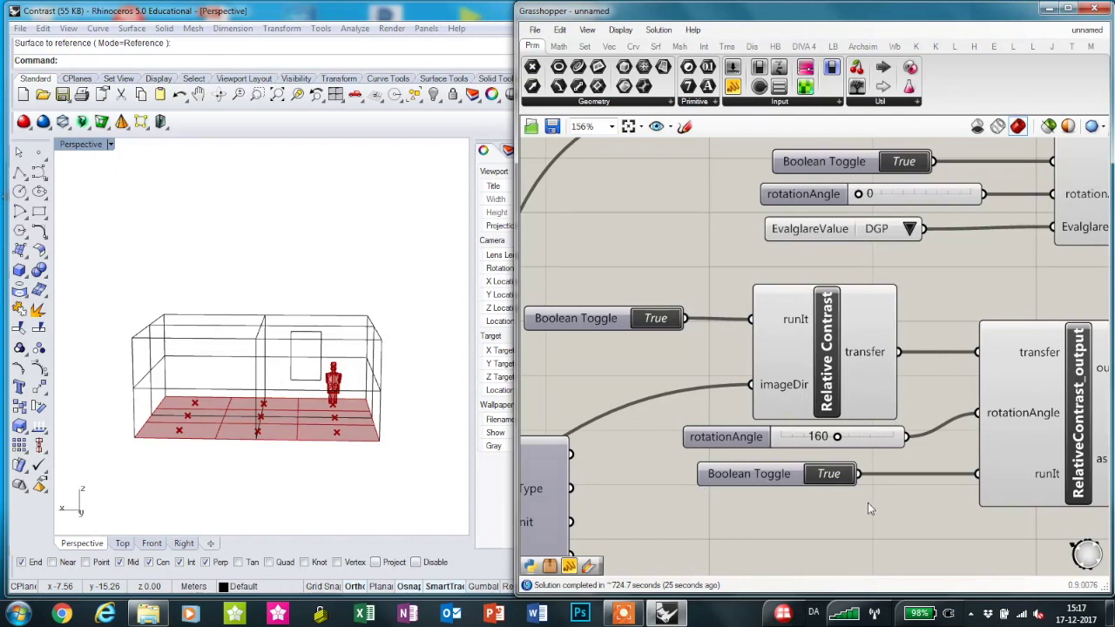
Add a Panel beside RelativeContrast_output, connect the out output to it and enlarge it to show every point's result
scroll(911, 371, "down", 5)
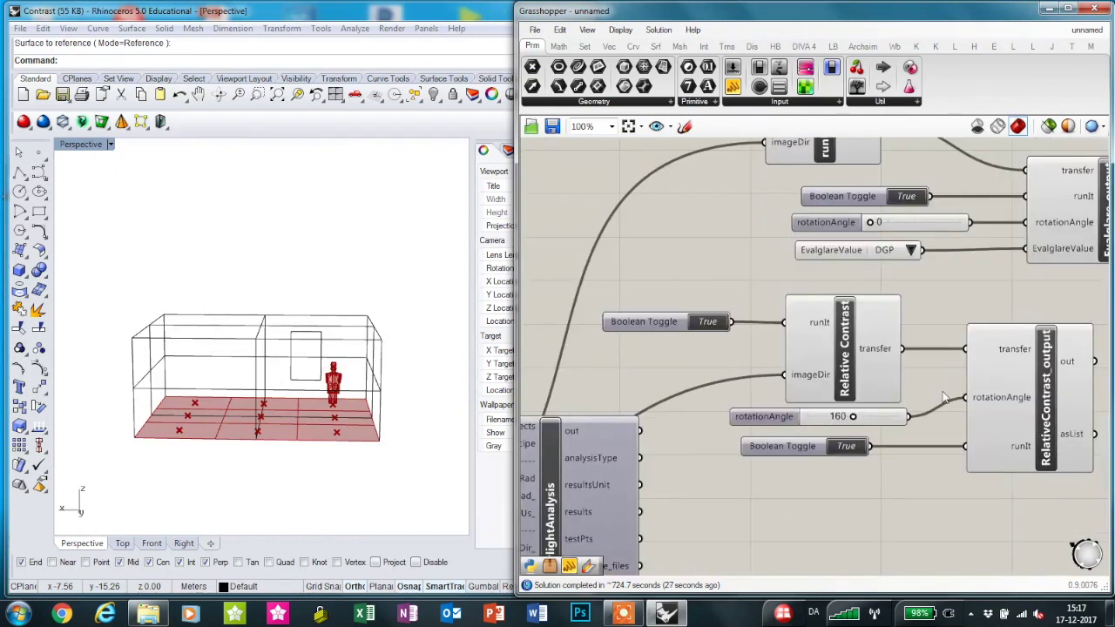
double_click(1008, 371)
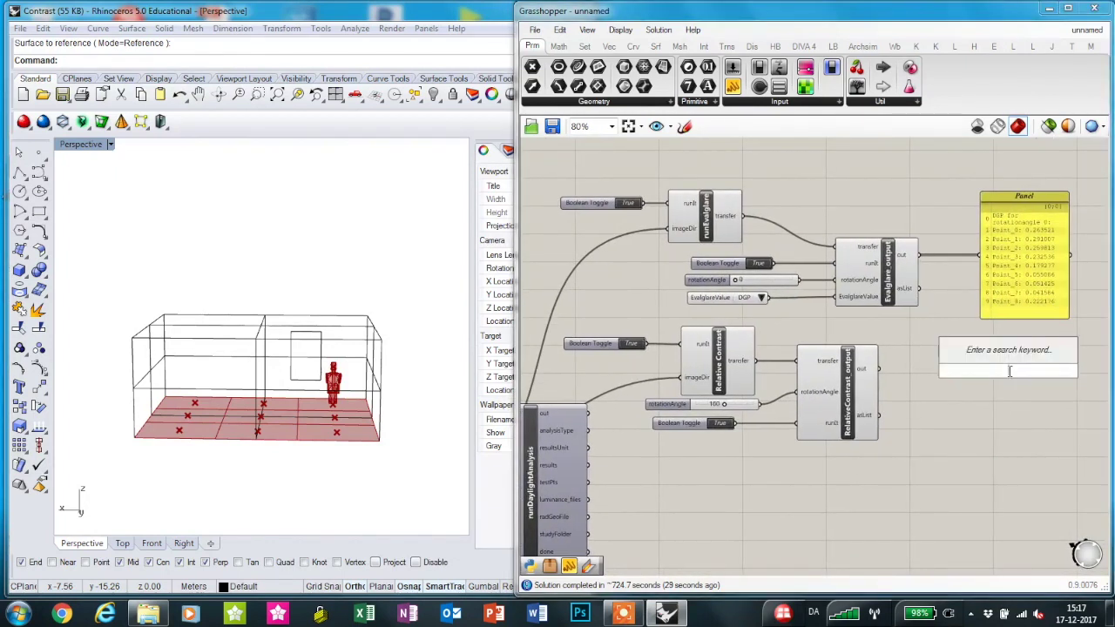
type("panel")
key("Return")
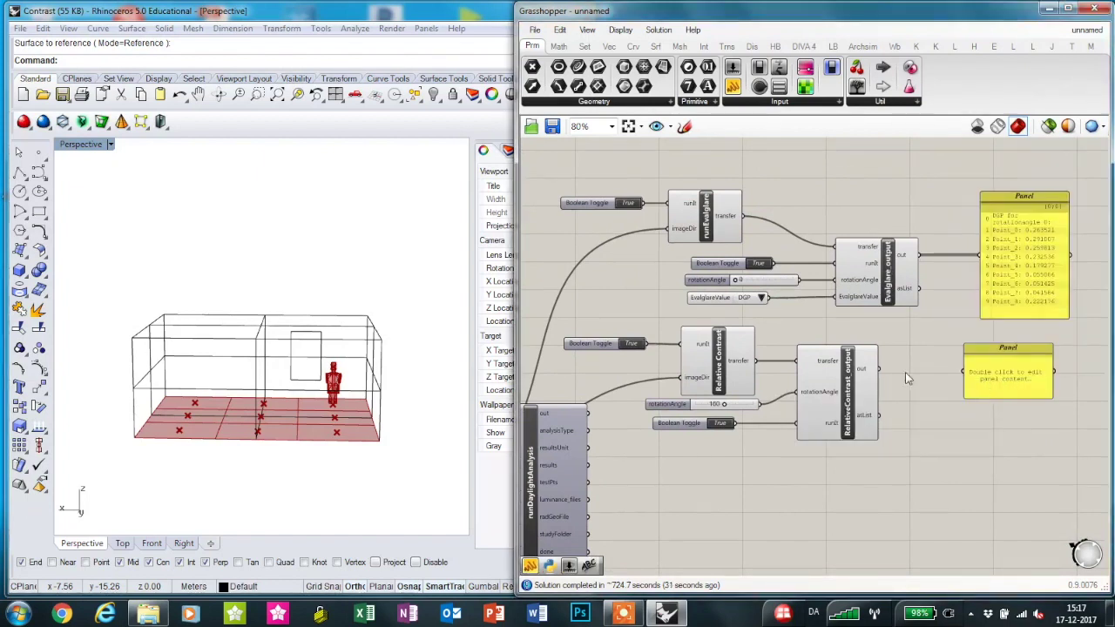
left_click_drag(881, 370, 954, 371)
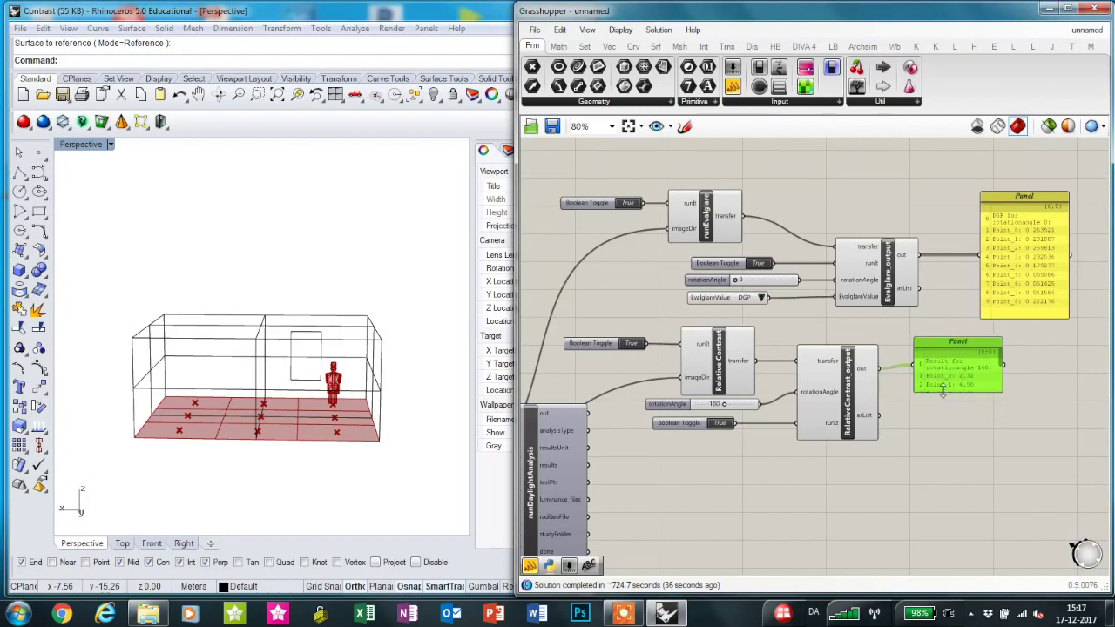
left_click_drag(942, 392, 949, 513)
scroll(973, 399, "up", 4)
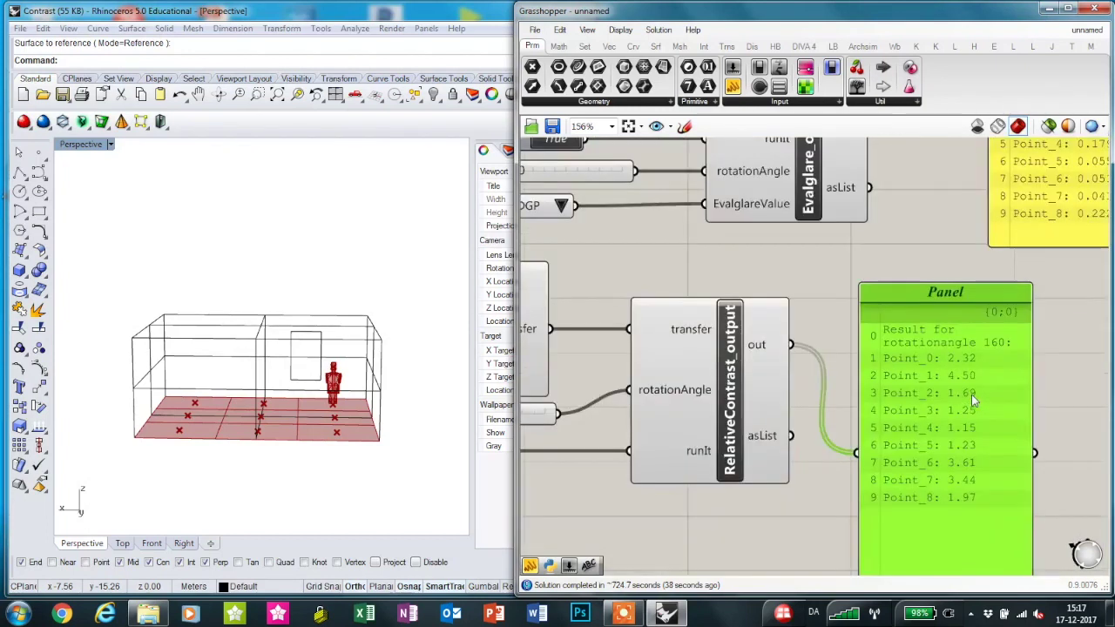
Set the rotationAngle slider of RelativeContrast_output to 240 and shift its result panel slightly away from the component
right_click_drag(732, 488, 795, 468)
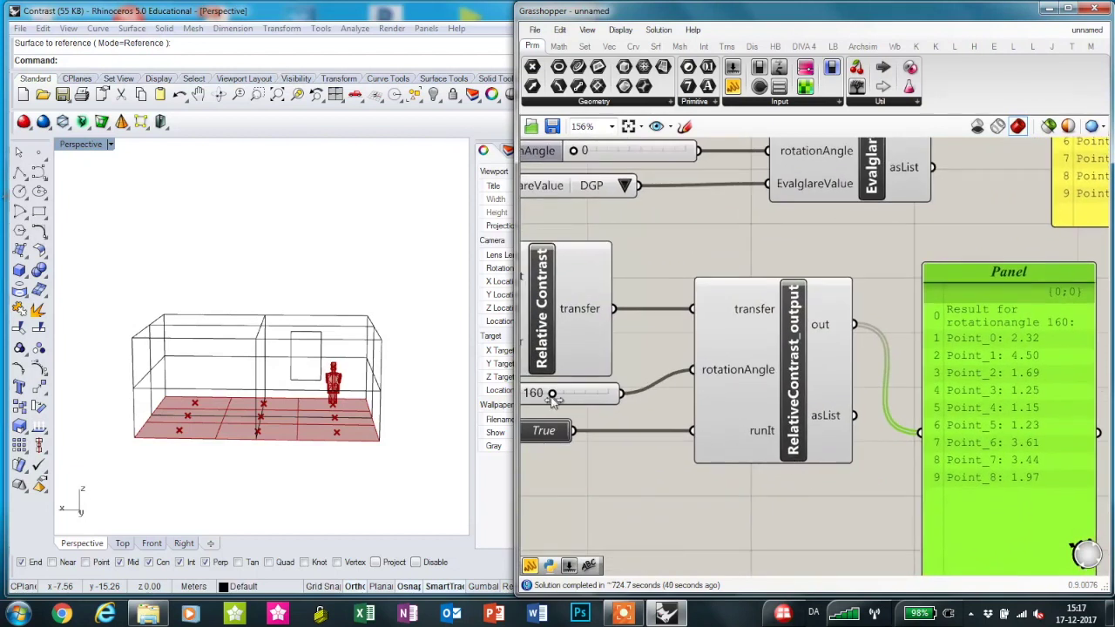
left_click_drag(551, 393, 594, 400)
left_click(637, 409)
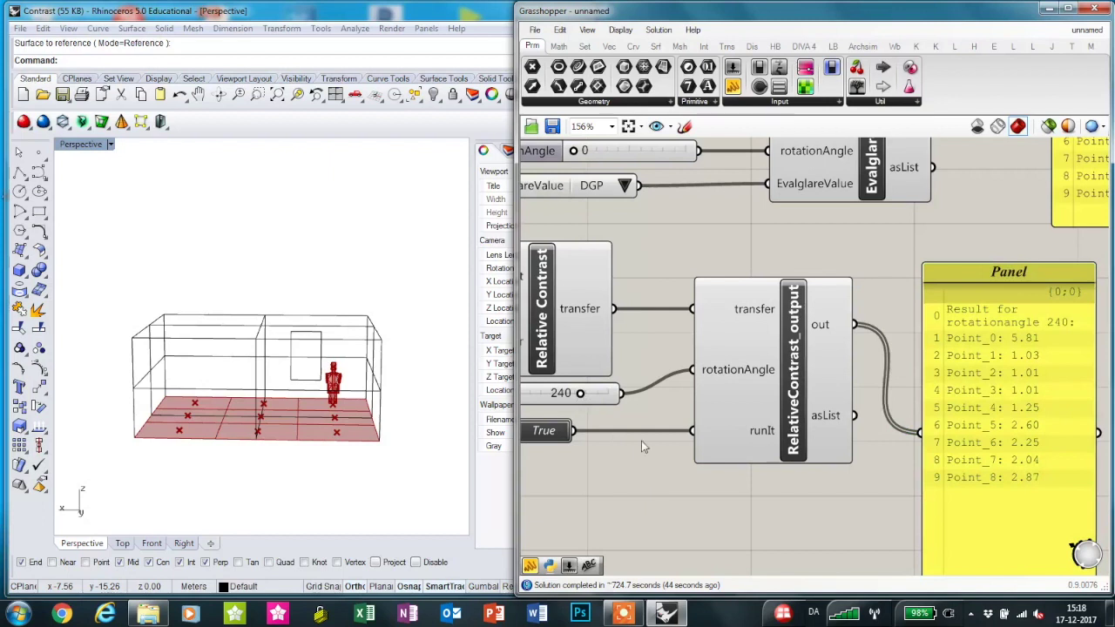
scroll(637, 408, "down", 3)
right_click_drag(846, 485, 874, 445)
left_click_drag(841, 387, 849, 381)
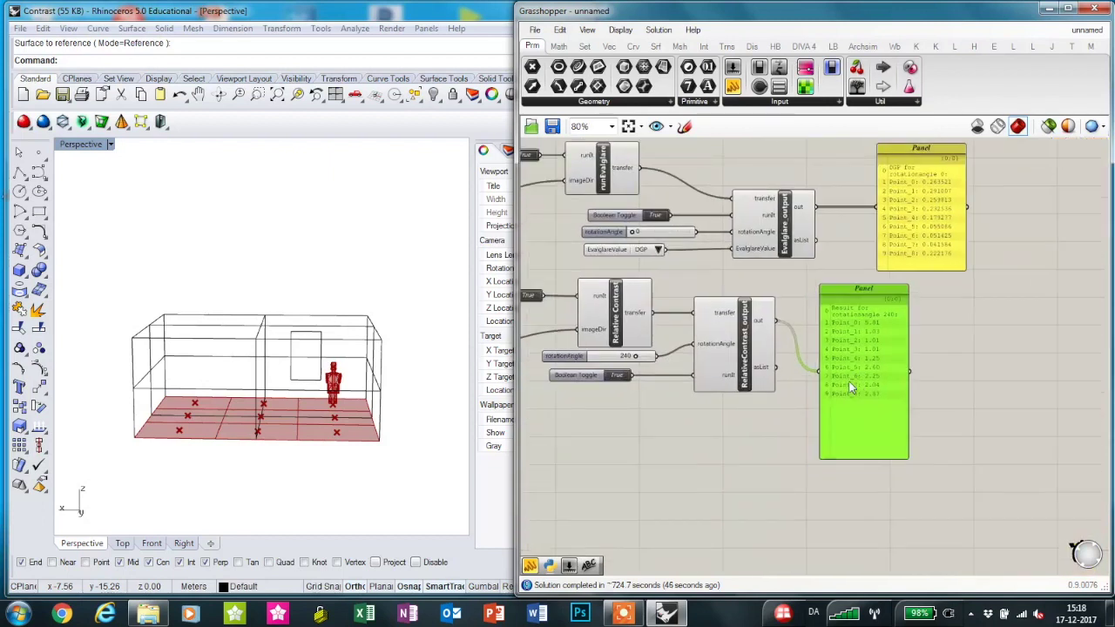
left_click(774, 459)
Add a ColorSrfMap component below RelativeContrast_output
scroll(759, 460, "down", 3)
scroll(711, 499, "up", 2)
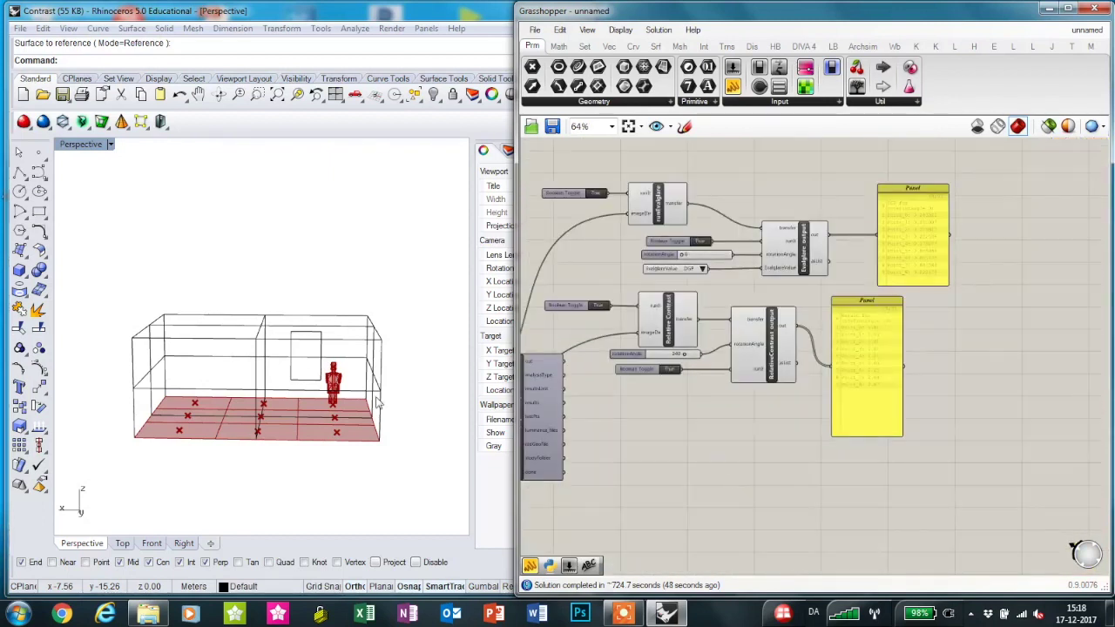
right_click_drag(321, 371, 324, 421)
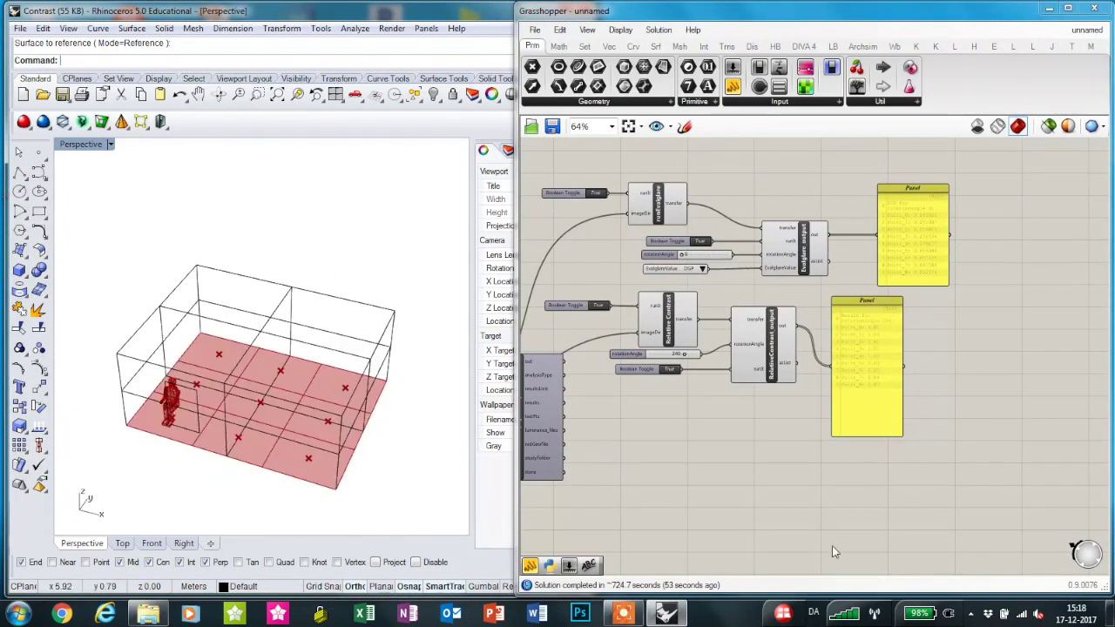
double_click(667, 448)
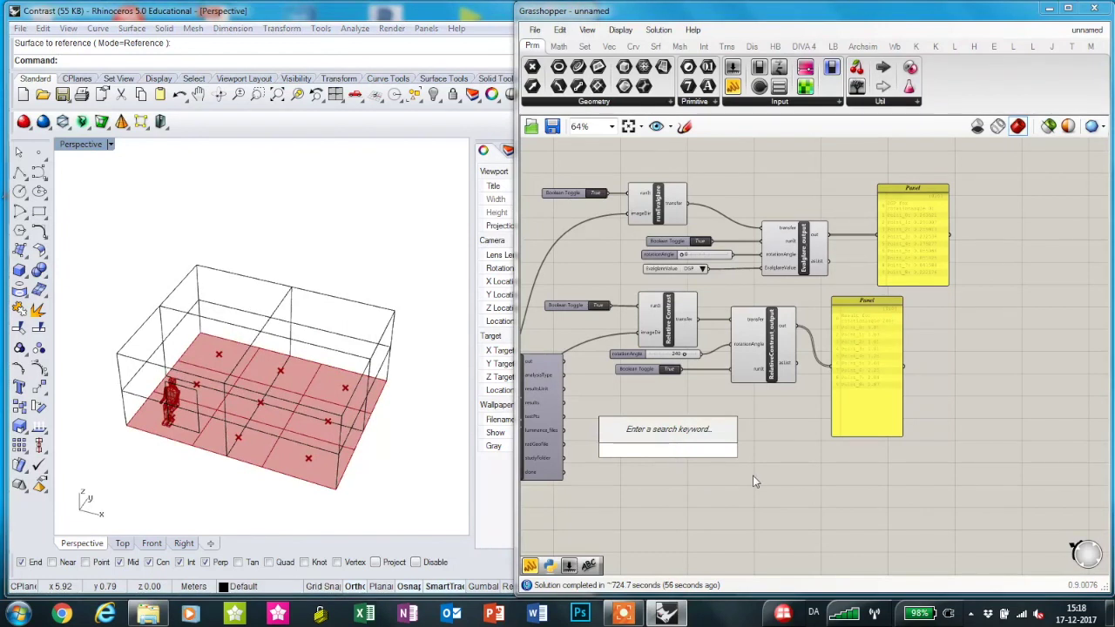
type("color")
key("Return")
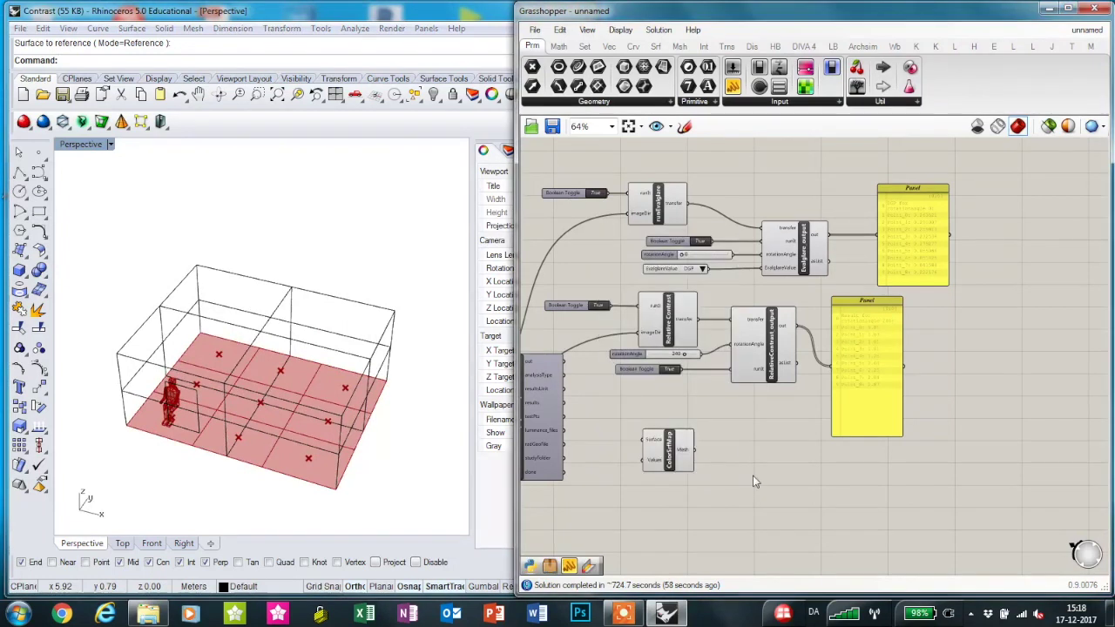
scroll(707, 455, "up", 2)
left_click_drag(638, 463, 770, 473)
Open the ColorSrfMap cluster, examine its surface division, gradient and mesh colouring components, and return to the main definition
double_click(778, 467)
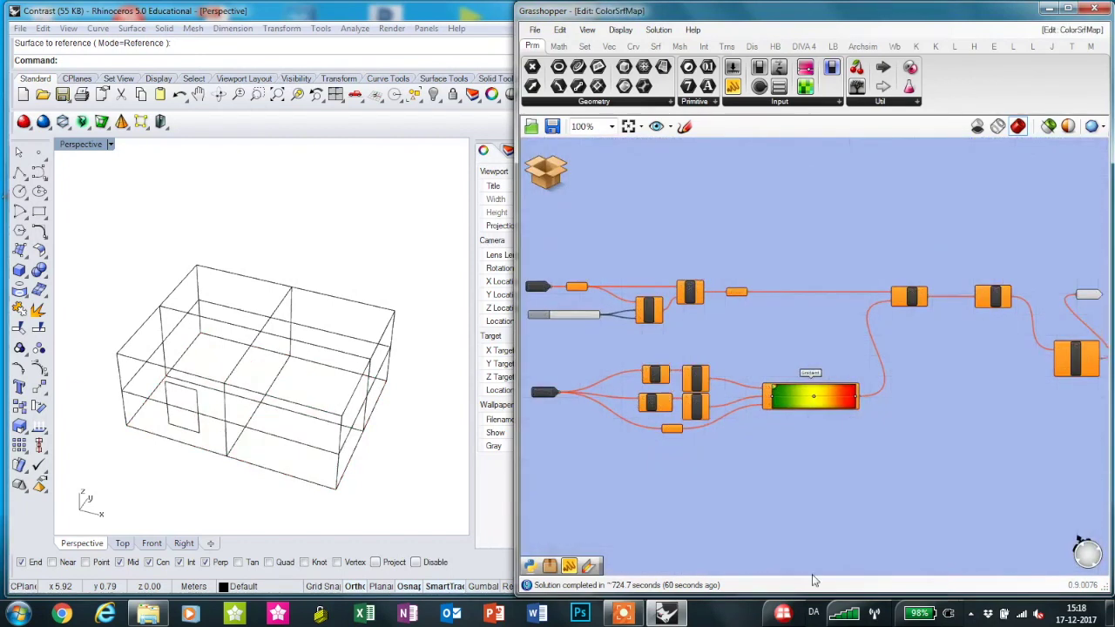
scroll(1032, 370, "up", 2)
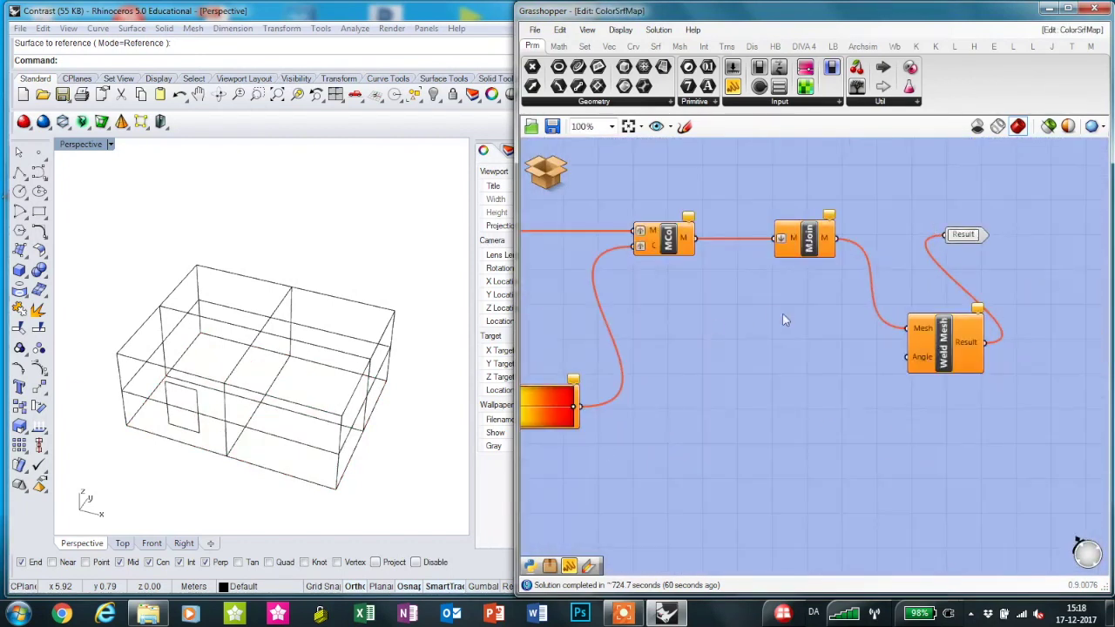
scroll(785, 319, "down", 3)
right_click_drag(740, 372, 952, 372)
scroll(797, 318, "up", 3)
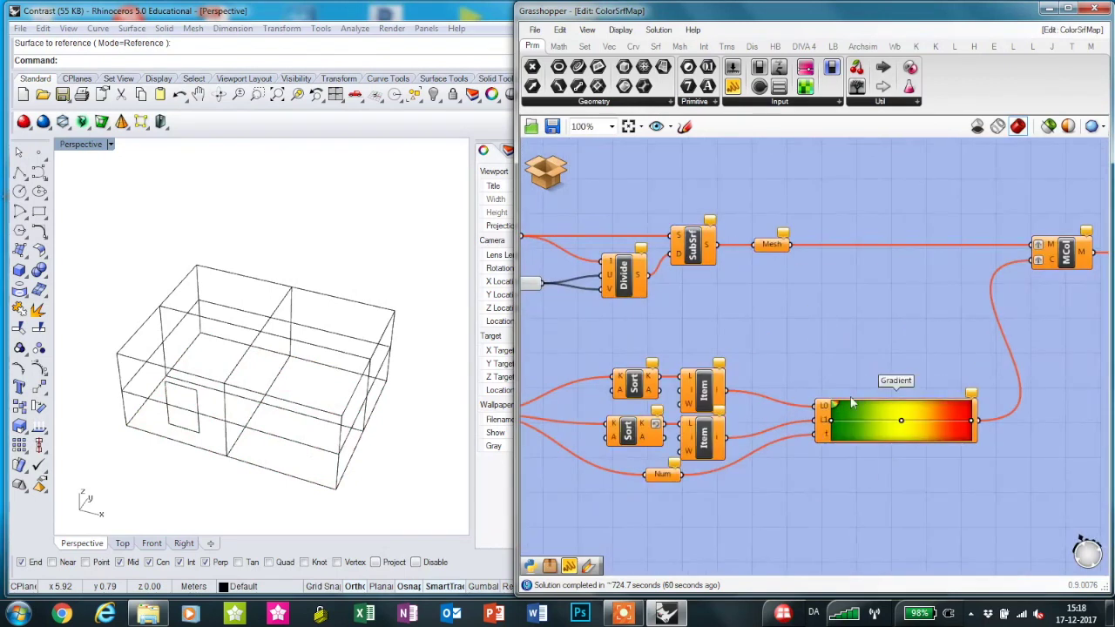
left_click(552, 126)
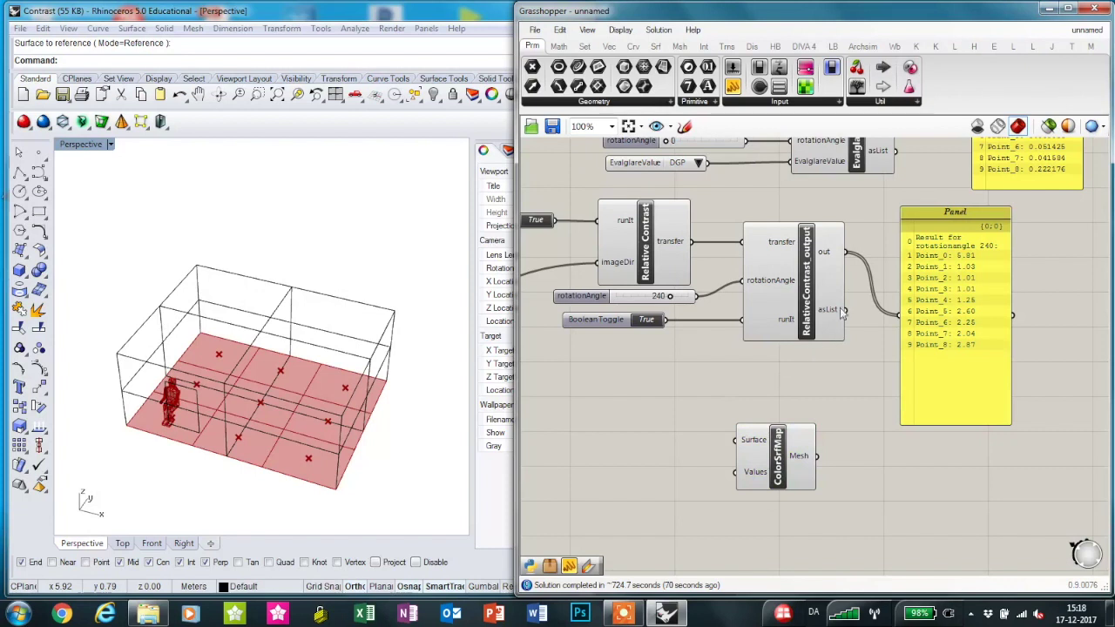
Connect the asList output of RelativeContrast_output to the Values input of ColorSrfMap
left_click_drag(847, 310, 845, 473)
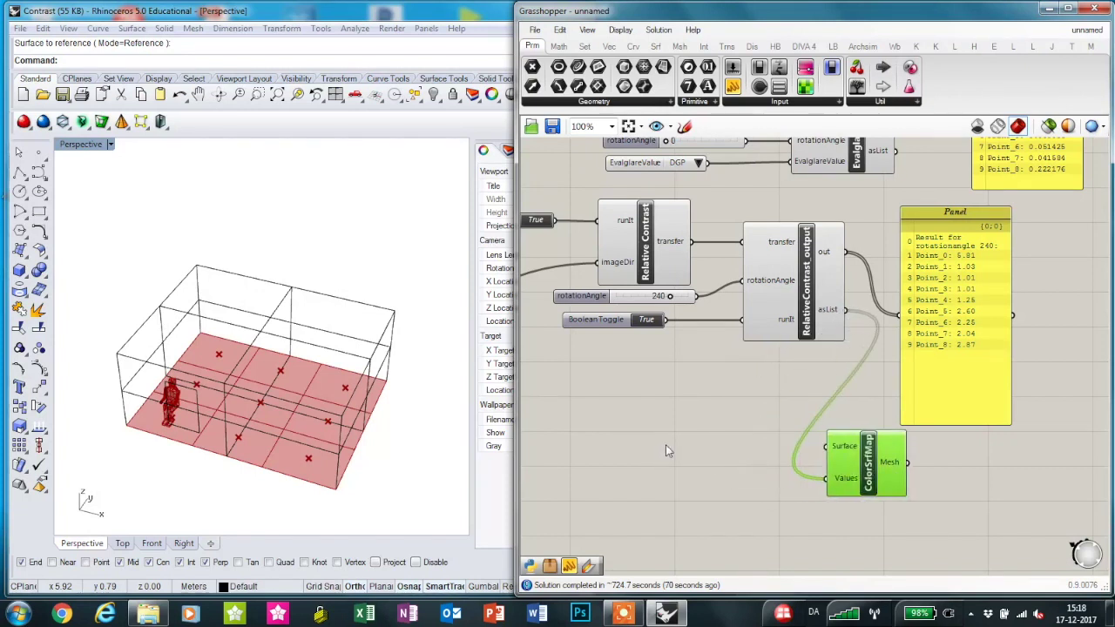
scroll(666, 450, "down", 5)
right_click_drag(549, 328, 646, 327)
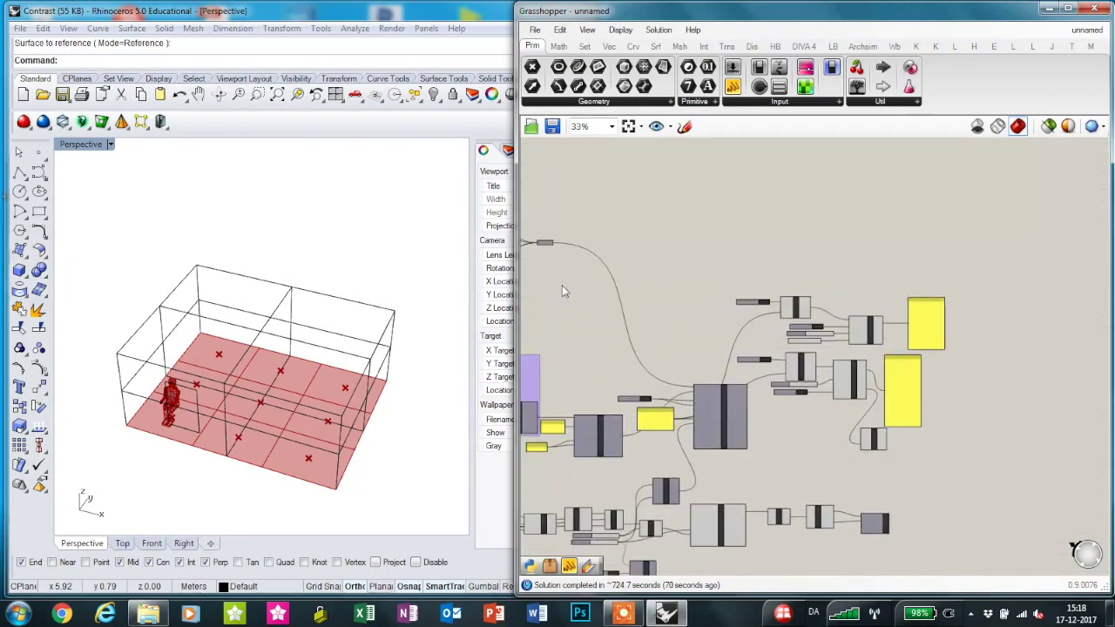
scroll(560, 284, "up", 4)
right_click_drag(570, 286, 841, 371)
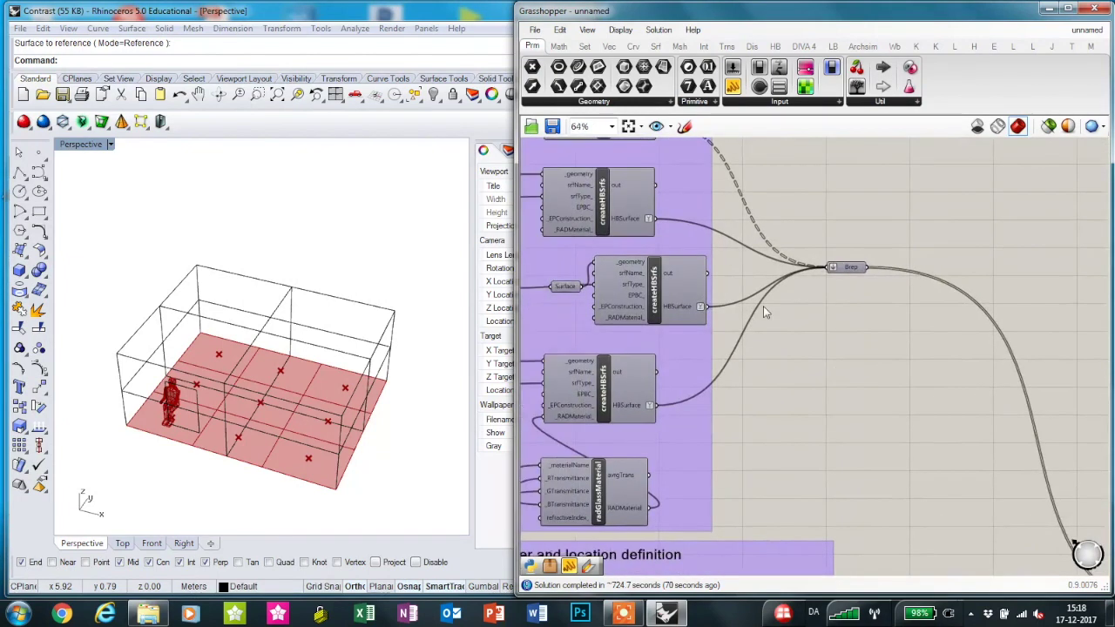
scroll(762, 305, "down", 4)
scroll(888, 358, "up", 3)
scroll(730, 500, "up", 3)
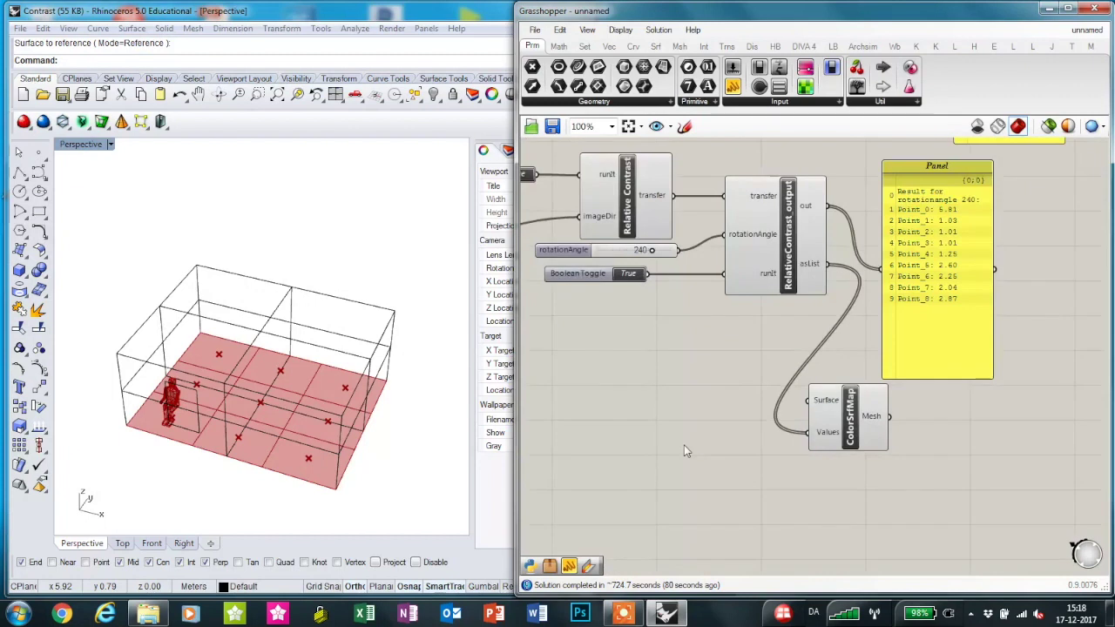
Add a Surface parameter beside ColorSrfMap and reference the room's floor surface from the Rhino model in it
double_click(684, 445)
type("surf")
key("Return")
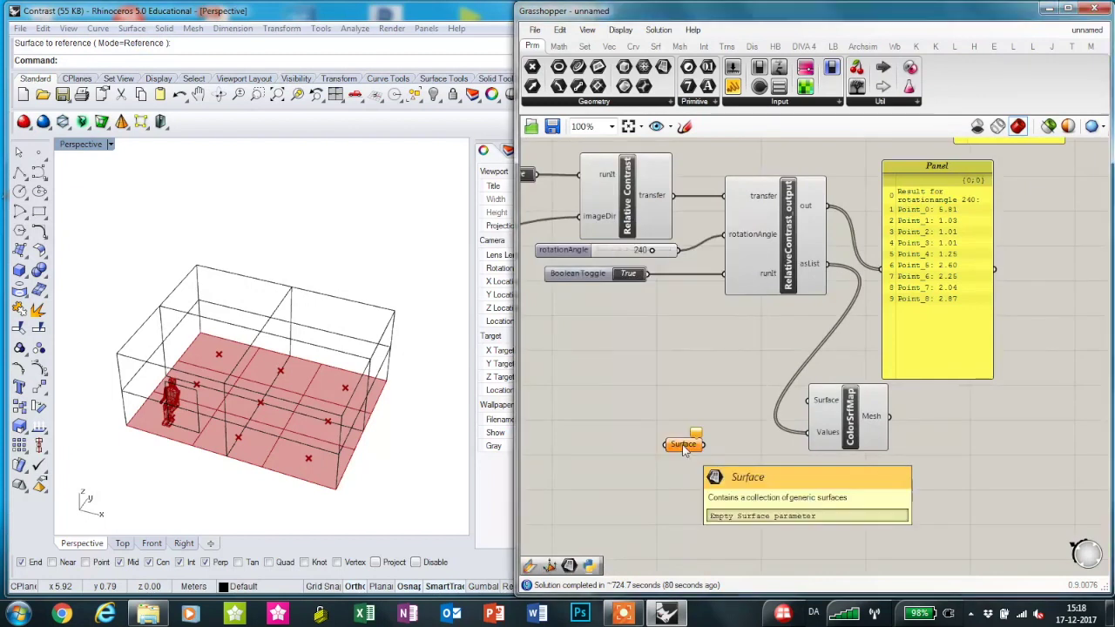
right_click(683, 444)
left_click(722, 465)
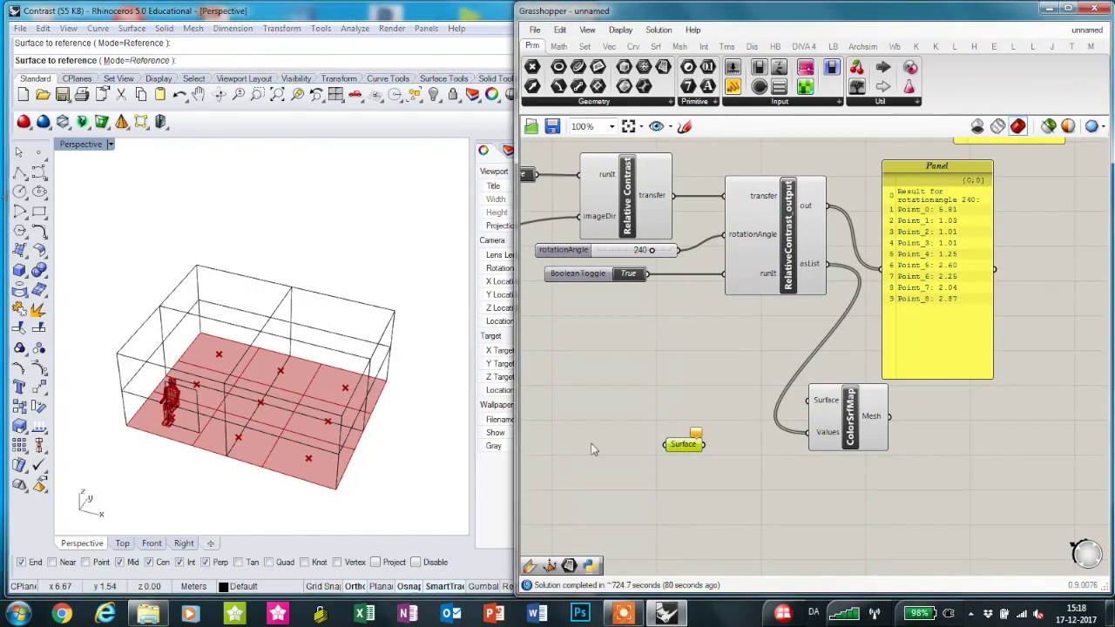
left_click(198, 450)
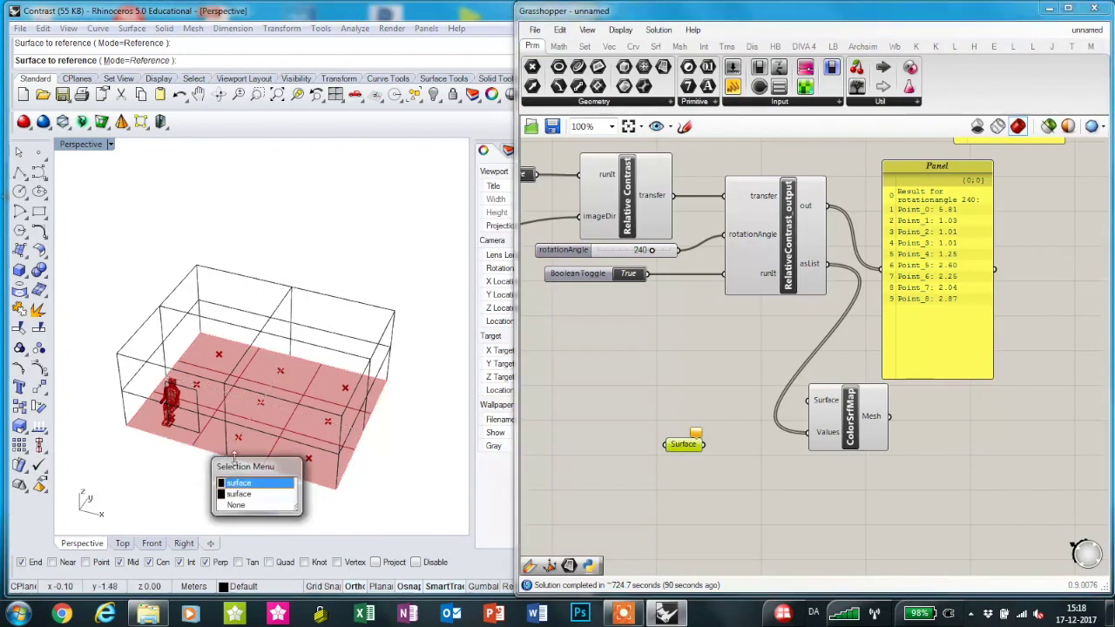
left_click(266, 484)
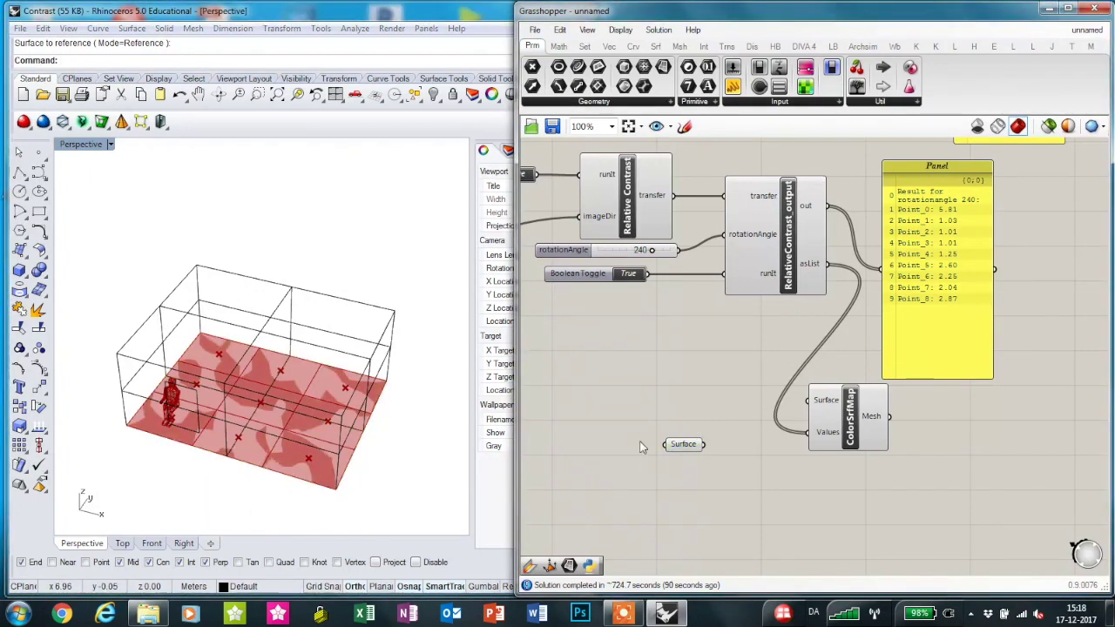
Turn off the preview of the new Surface parameter
scroll(639, 426, "down", 2)
left_click(670, 435)
right_click(660, 460)
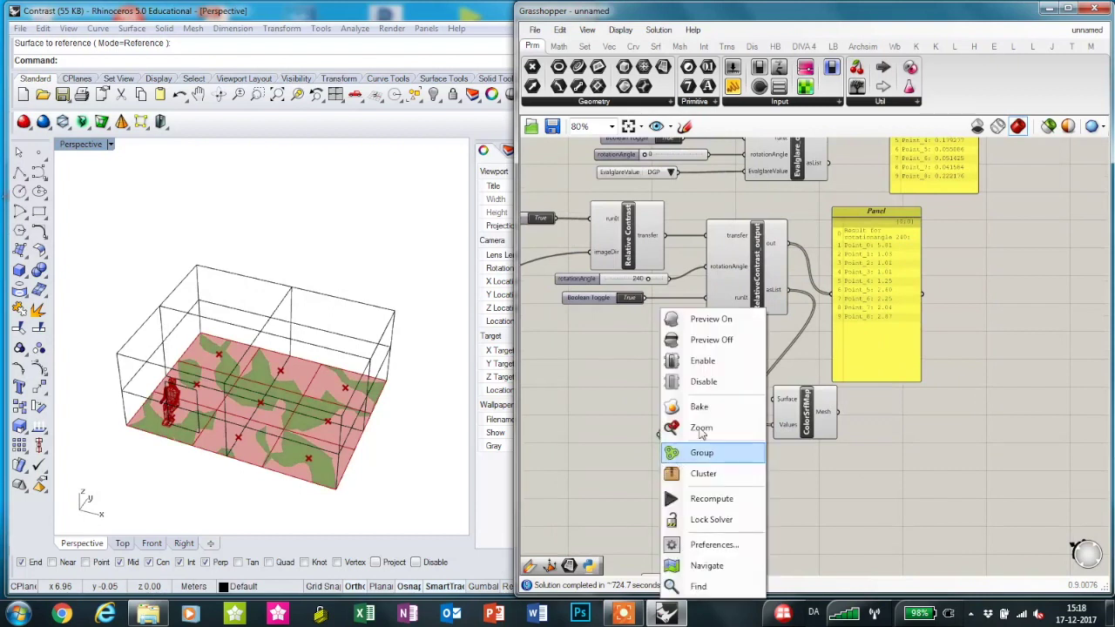
left_click(701, 340)
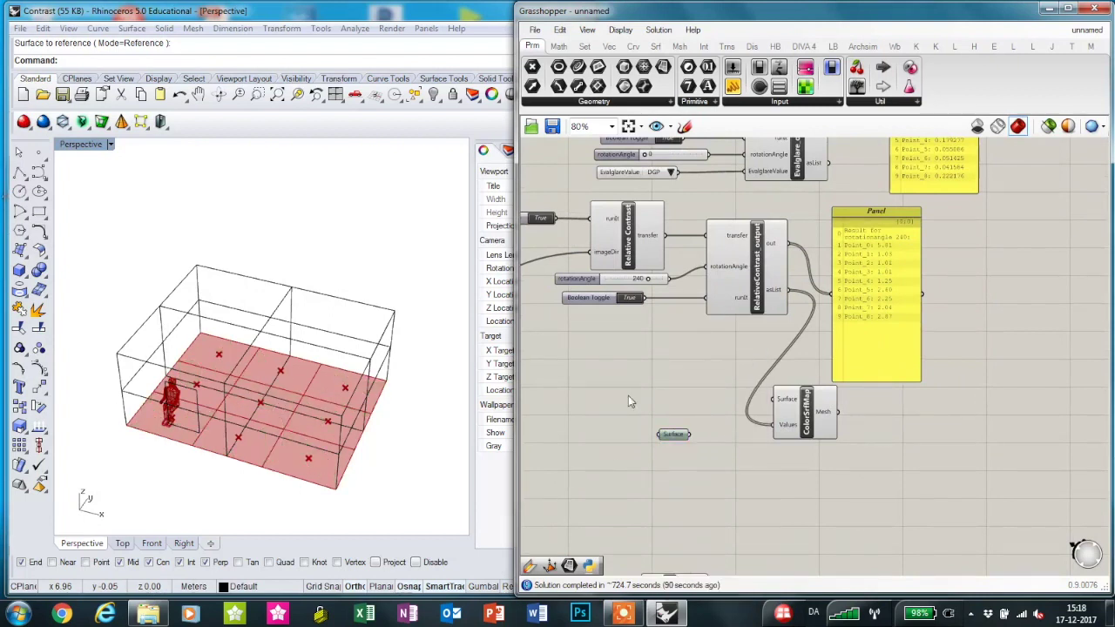
Turn off the preview of the Mesh Plane component
scroll(682, 320, "down", 5)
scroll(592, 382, "up", 2)
scroll(610, 384, "up", 4)
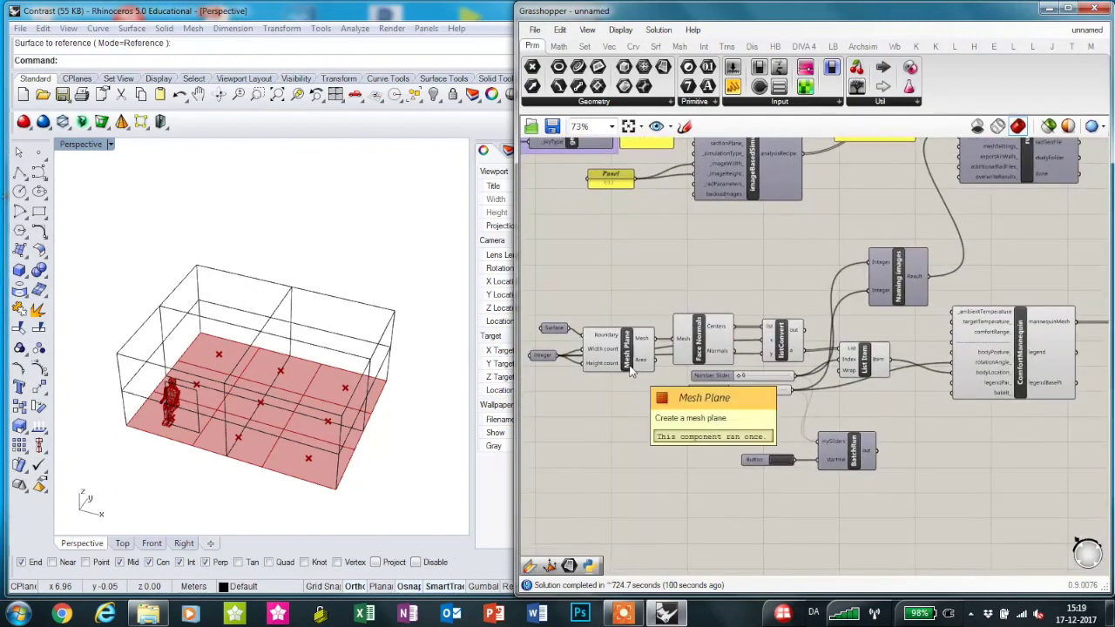
left_click(632, 370)
right_click(632, 370)
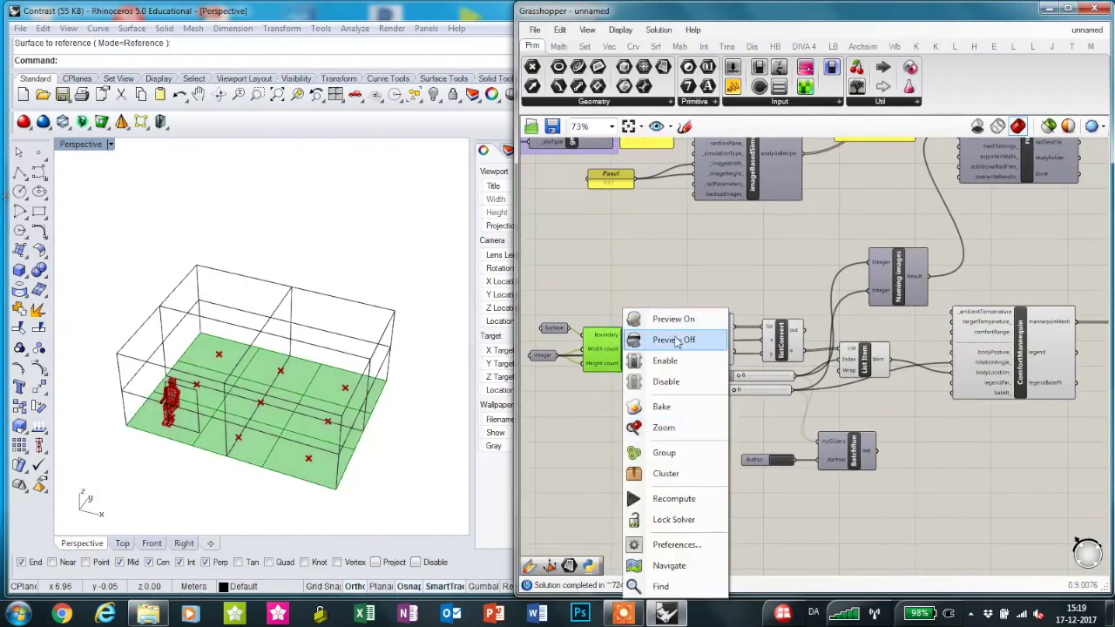
left_click(676, 339)
Connect the floor Surface parameter to the Surface input of ColorSrfMap
scroll(727, 484, "down", 4)
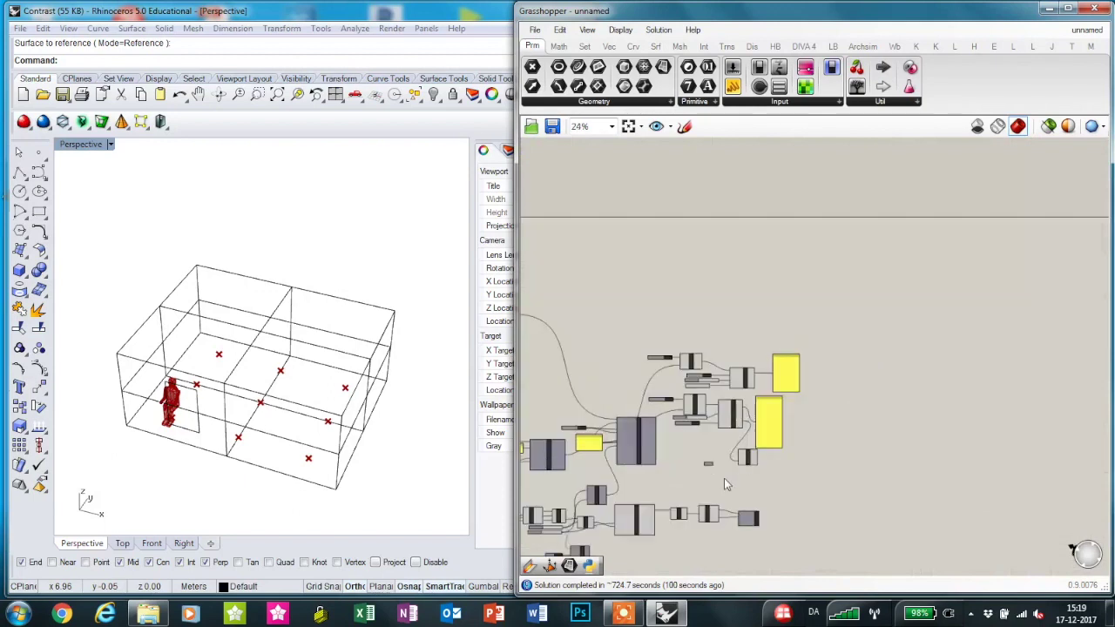
scroll(724, 484, "up", 5)
left_click_drag(690, 433, 794, 389)
left_click_drag(676, 435, 719, 389)
Examine the coloured contrast map on the room floor and compare it with the per-point values in the result panel
right_click_drag(301, 386, 410, 443)
right_click_drag(584, 353, 652, 414)
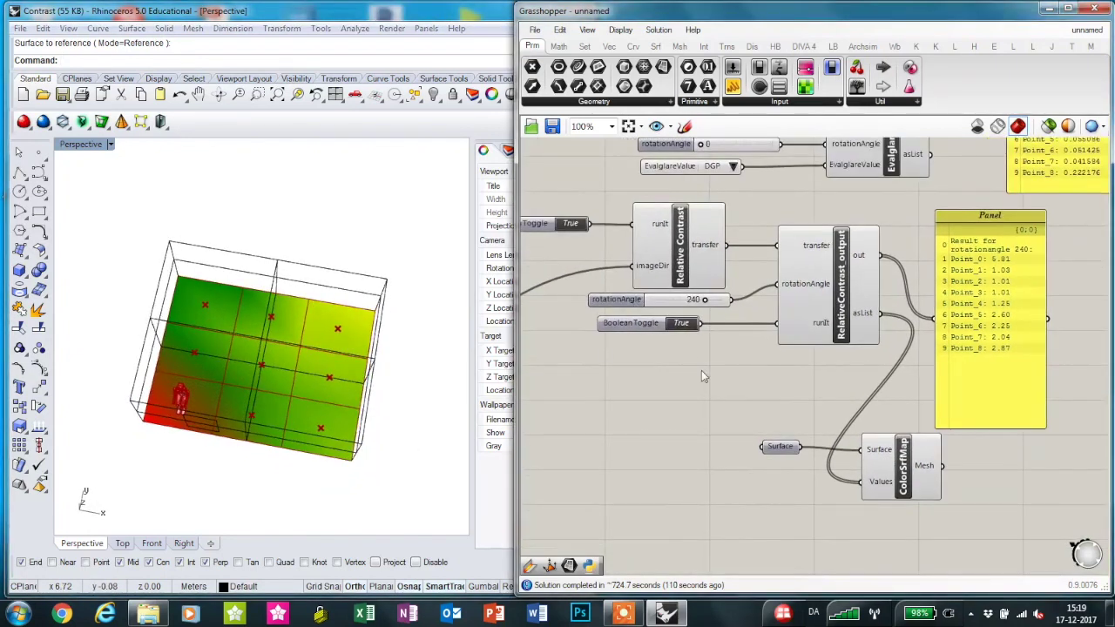
right_click_drag(341, 459, 309, 431)
scroll(196, 444, "up", 7)
scroll(190, 381, "down", 3)
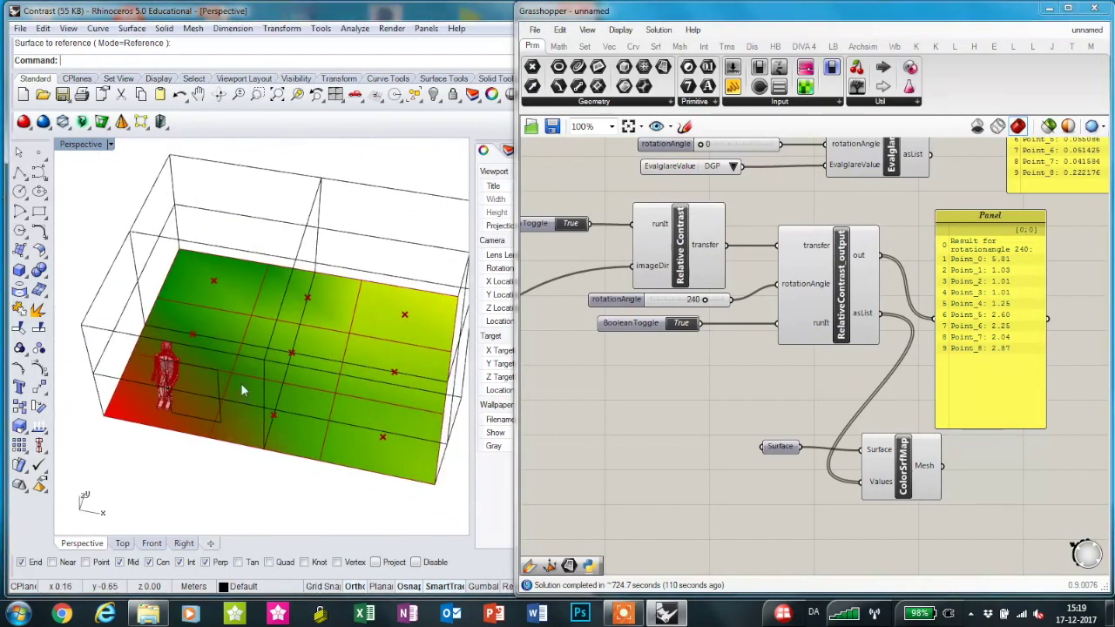
left_click_drag(1006, 340, 1044, 332)
right_click(1028, 310)
left_click(915, 255)
scroll(1053, 243, "up", 3)
left_click_drag(970, 245, 887, 226)
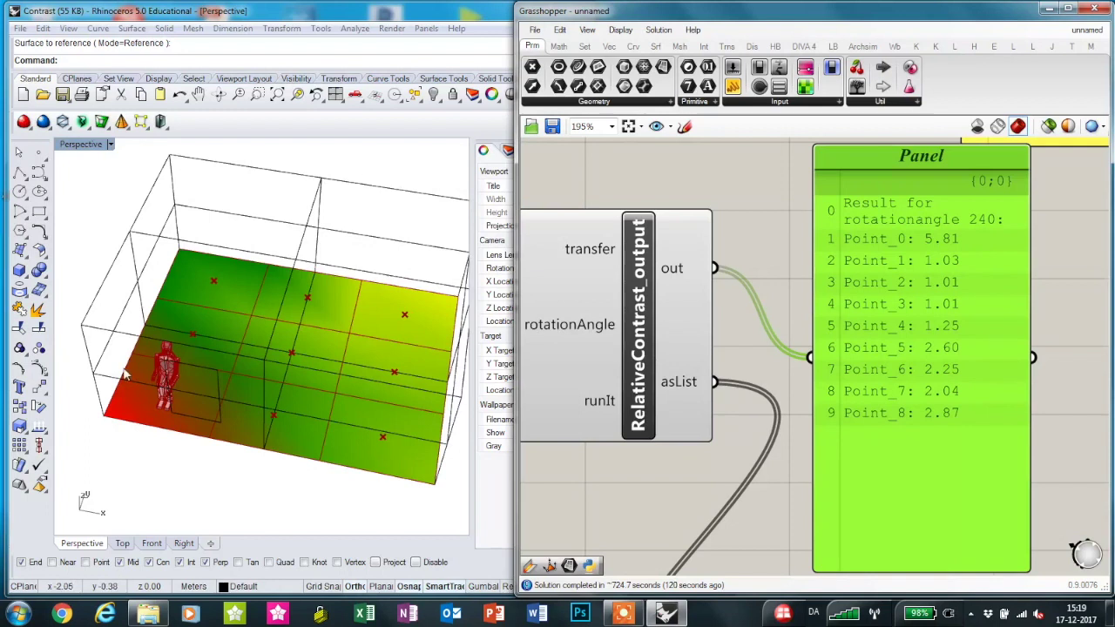
right_click_drag(651, 485, 666, 474)
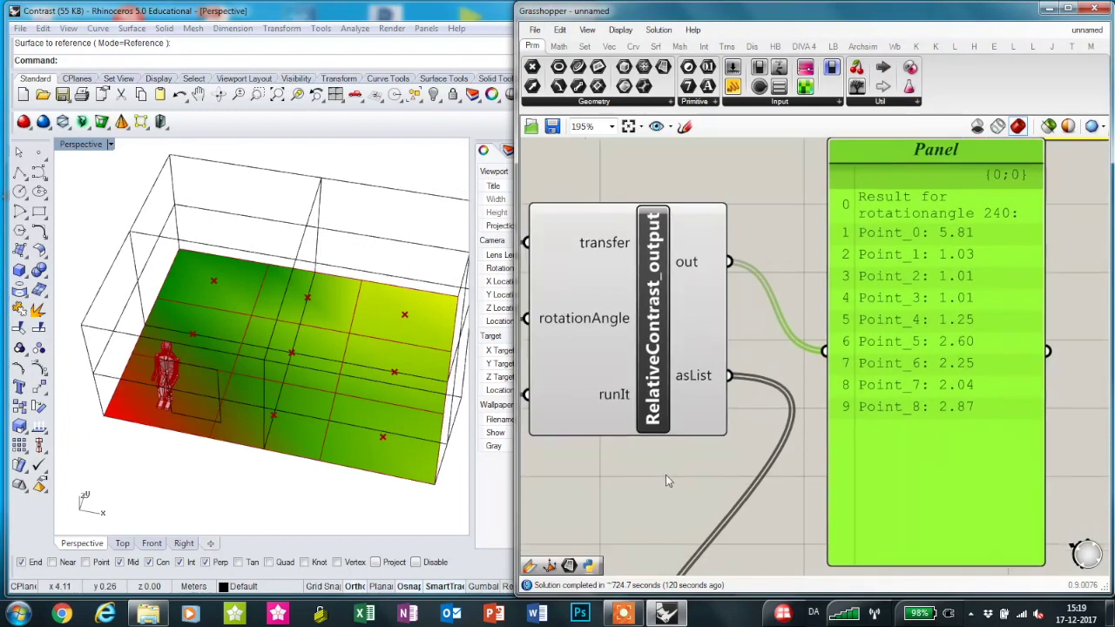
right_click_drag(289, 319, 241, 238)
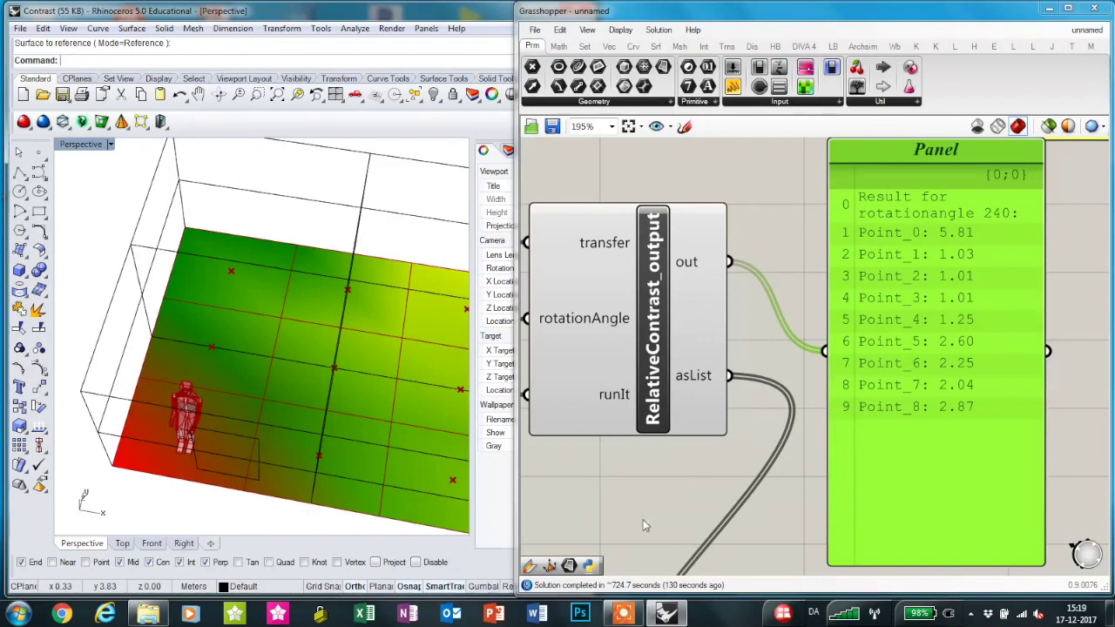
Set the rotationAngle slider of RelativeContrast_output to 80 and inspect the updated colour map on the whole floor
right_click_drag(643, 519, 759, 520)
scroll(770, 360, "down", 2)
right_click_drag(634, 418, 902, 425)
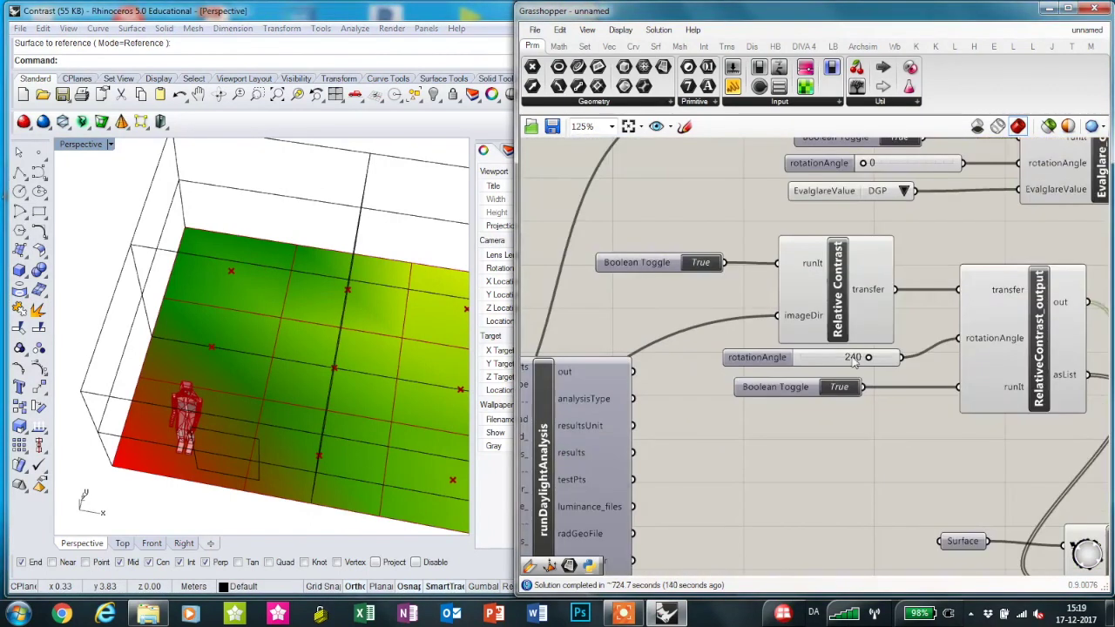
left_click_drag(868, 359, 824, 358)
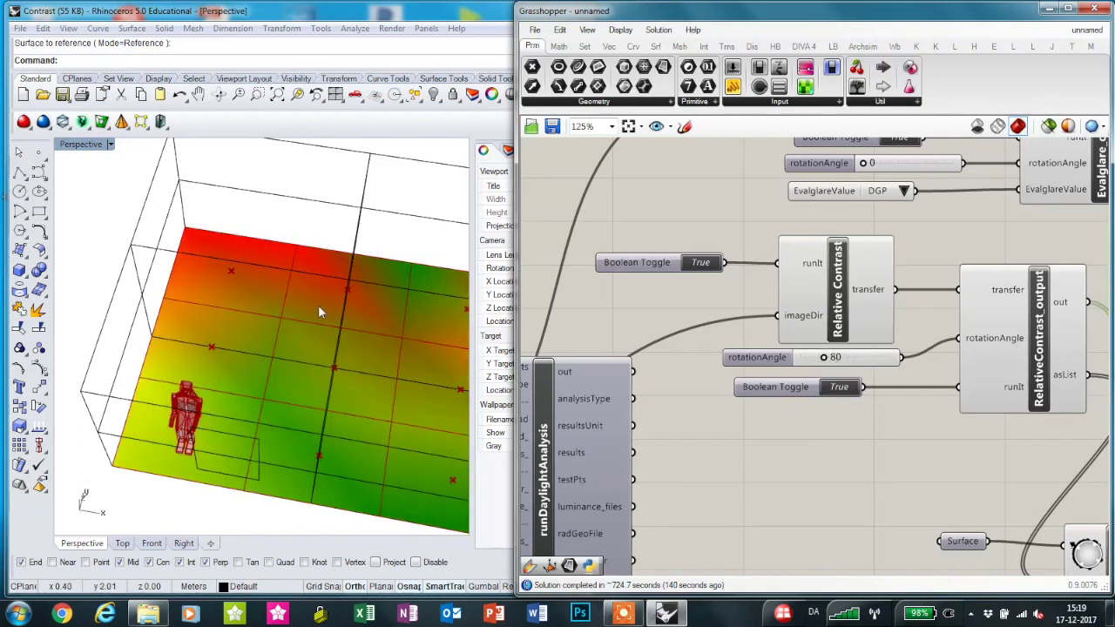
right_click_drag(318, 305, 289, 318)
scroll(291, 306, "down", 5)
right_click_drag(392, 346, 441, 389)
scroll(441, 389, "up", 3)
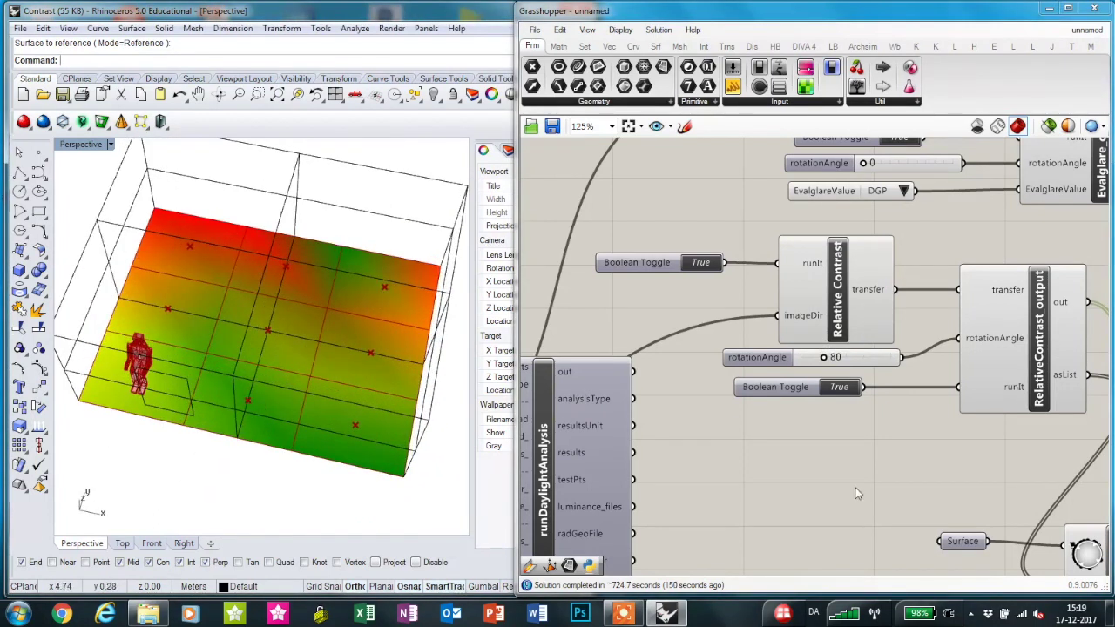
Set the rotationAngle slider of RelativeContrast_output to 0 and finally to 40 to compare the floor colour maps
scroll(819, 423, "up", 2)
left_click(823, 322)
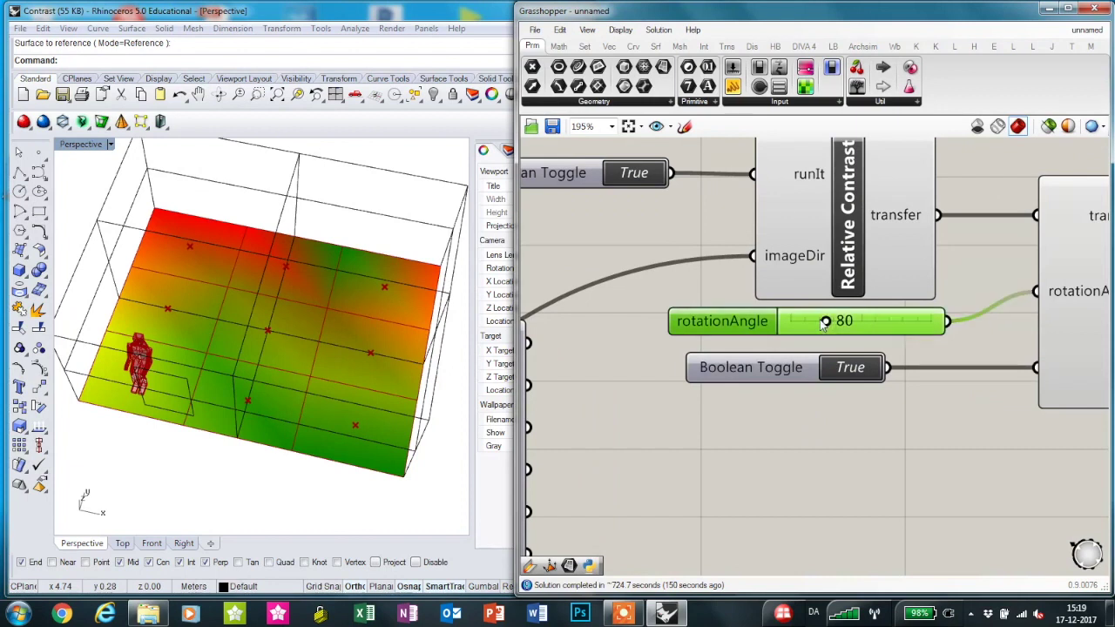
left_click_drag(828, 323, 765, 324)
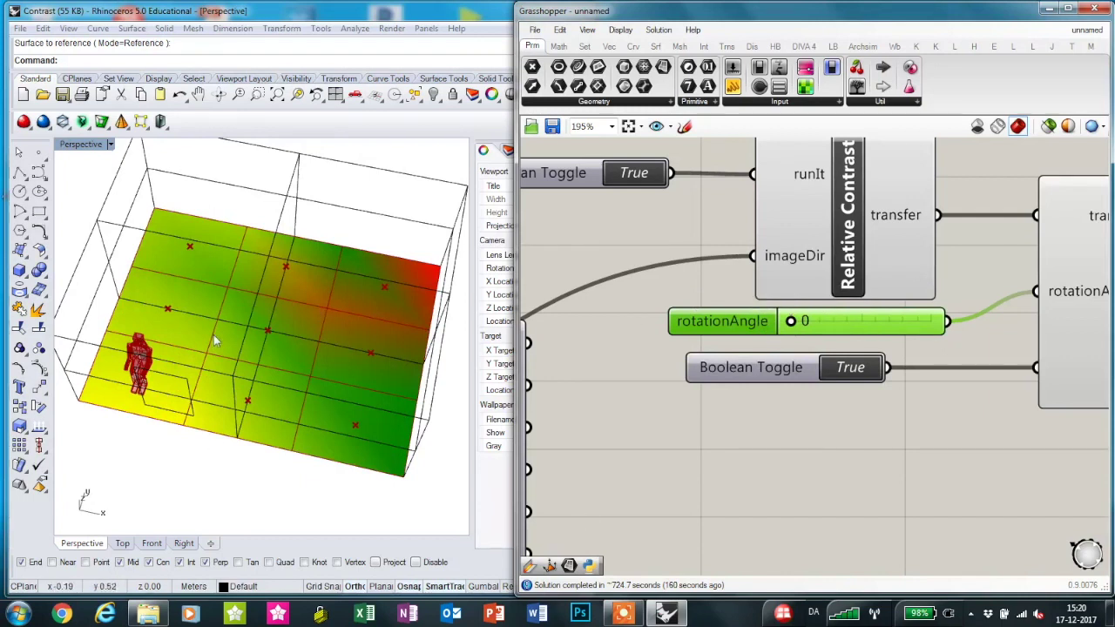
left_click_drag(791, 321, 808, 320)
scroll(636, 437, "down", 5)
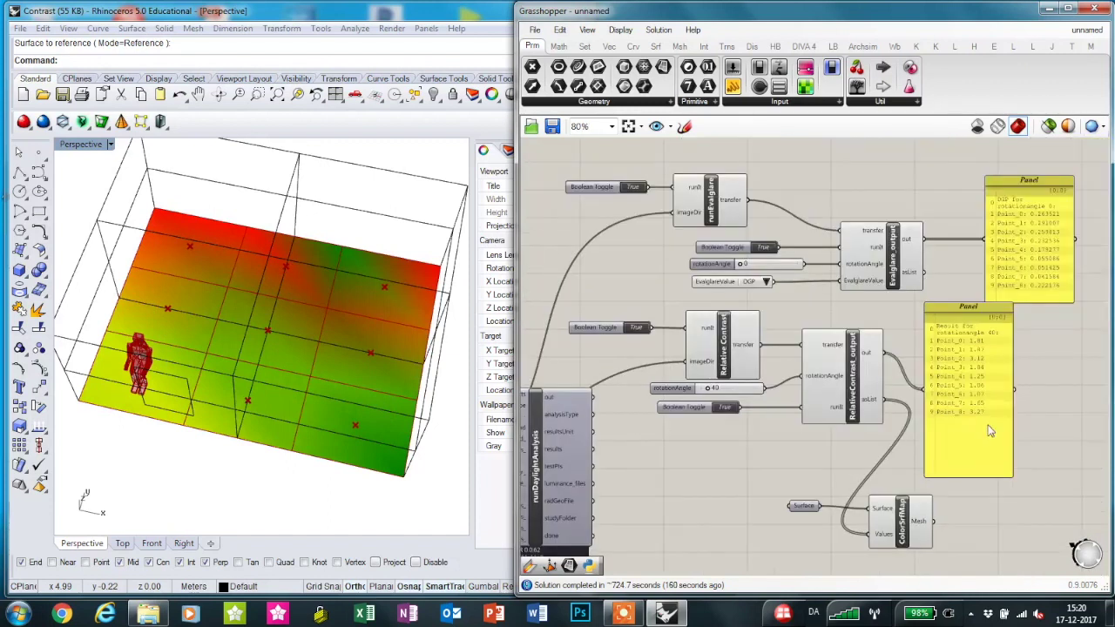
Connect the asList output of Evalglare_output to the Values input of ColorSrfMap, replacing the relative contrast values
right_click_drag(1003, 438, 920, 405)
right_click_drag(756, 314, 769, 324)
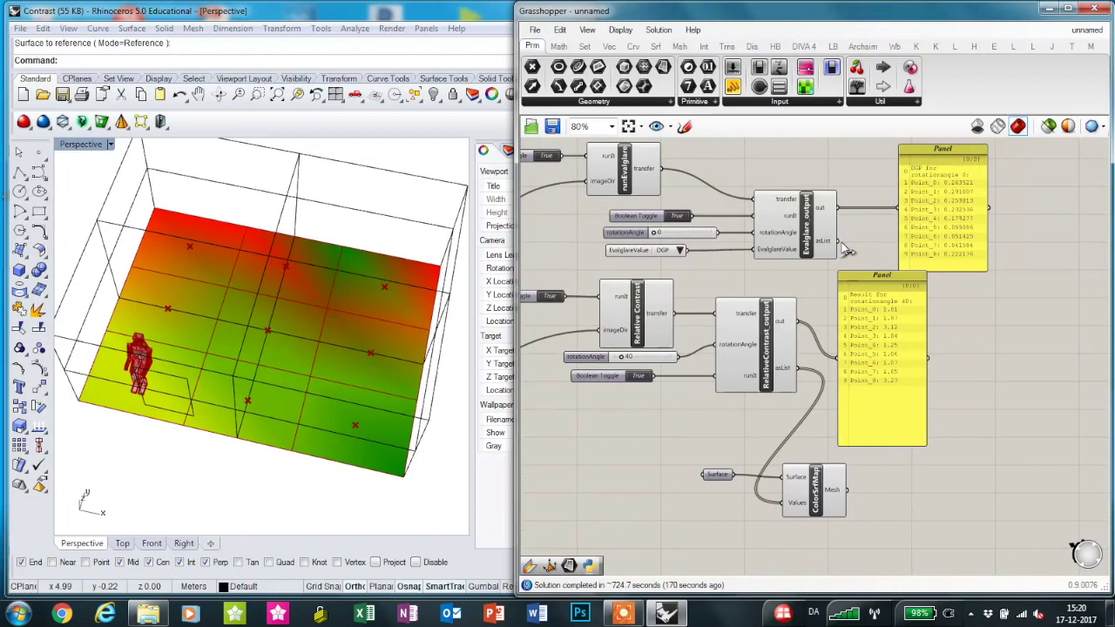
scroll(665, 248, "up", 3)
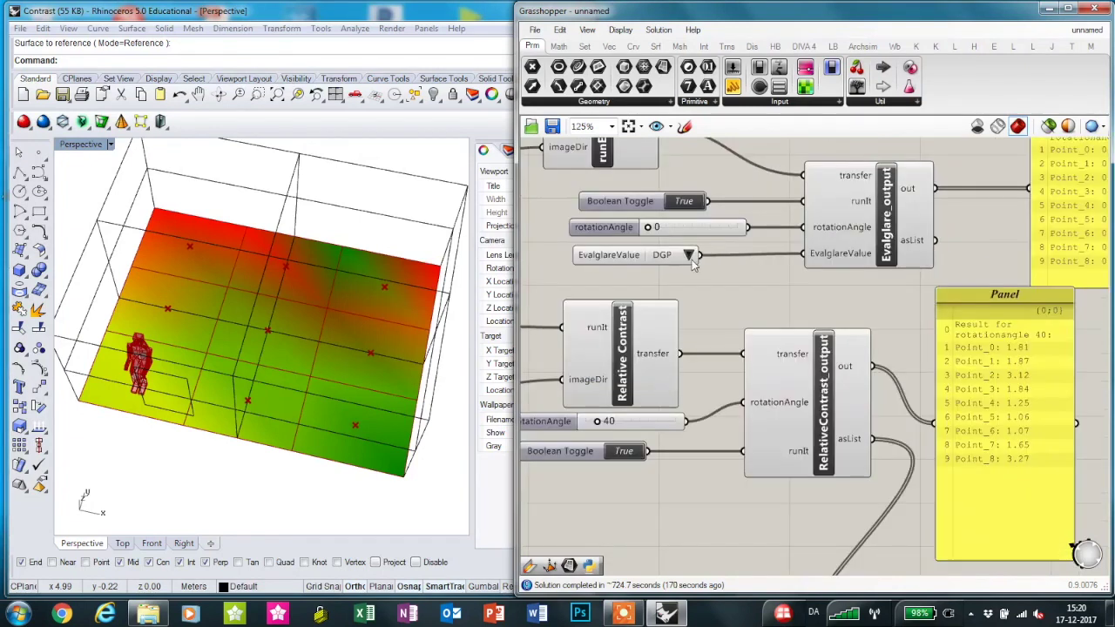
scroll(767, 276, "down", 2)
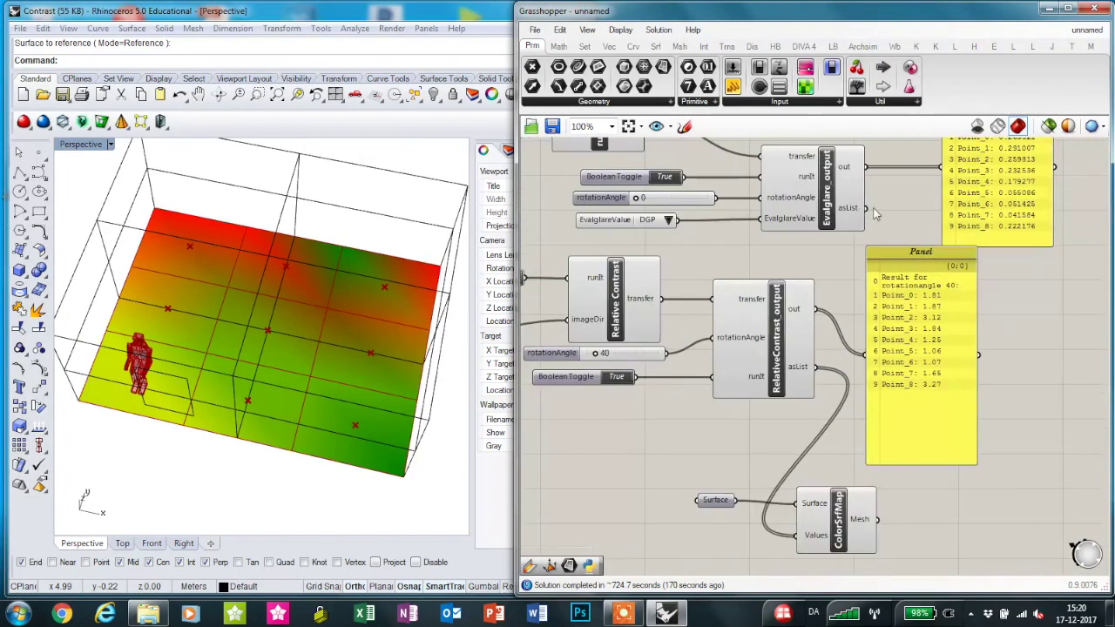
left_click_drag(866, 209, 792, 547)
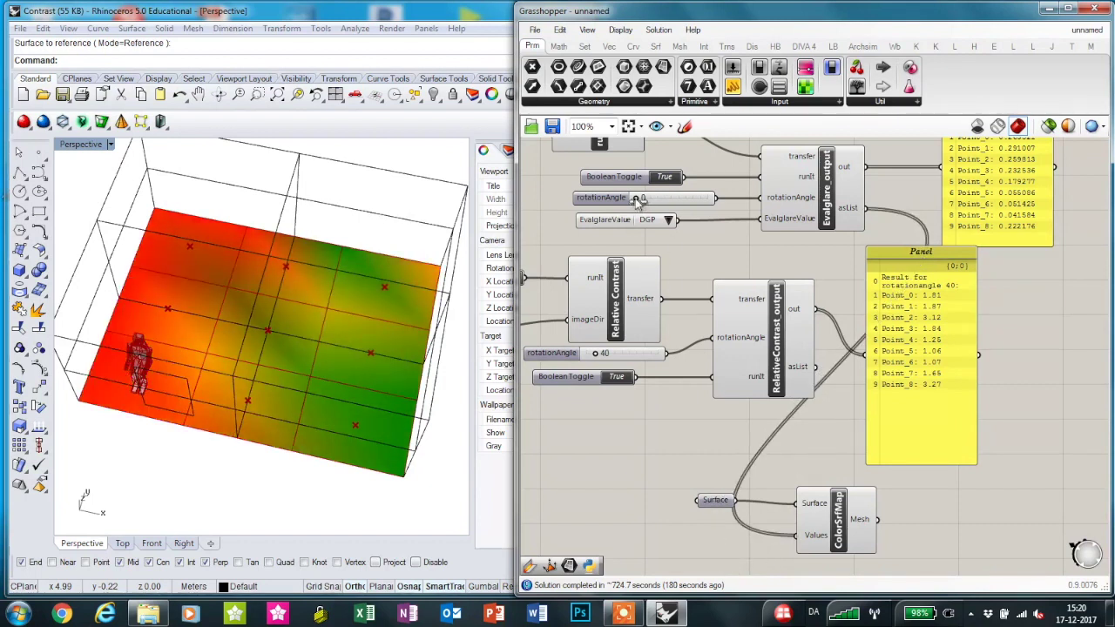
Set the rotationAngle slider of Evalglare_output to 320 and inspect the updated DGP colour map on the room floor
left_click_drag(638, 200, 730, 198)
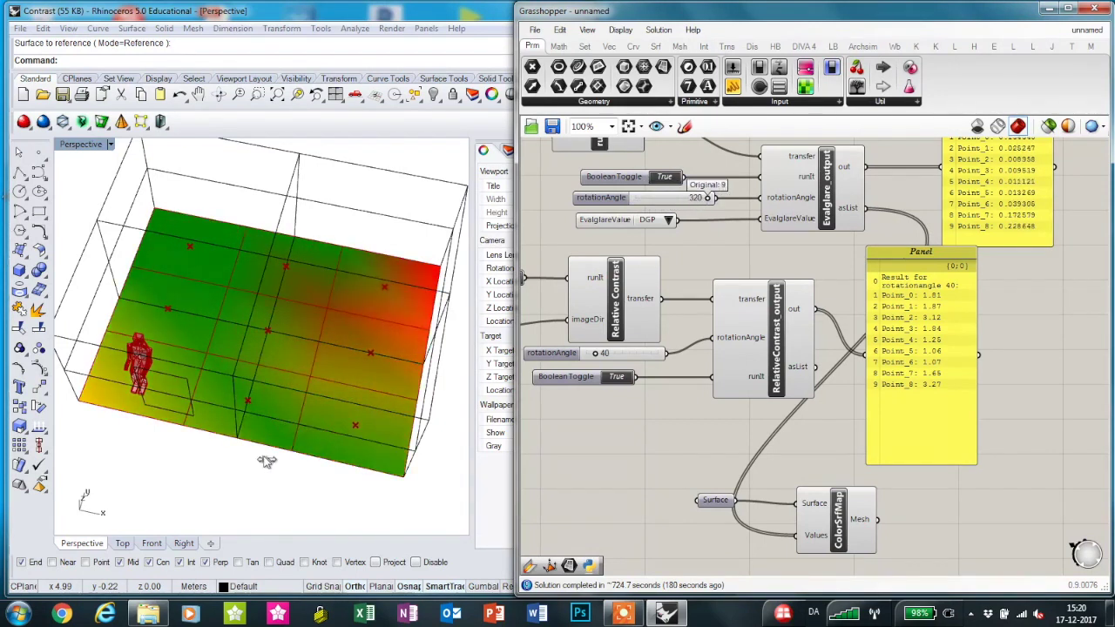
right_click_drag(304, 386, 277, 406)
scroll(275, 356, "down", 5)
scroll(277, 404, "up", 5)
right_click_drag(342, 394, 235, 374)
scroll(650, 410, "down", 2)
scroll(701, 493, "up", 2)
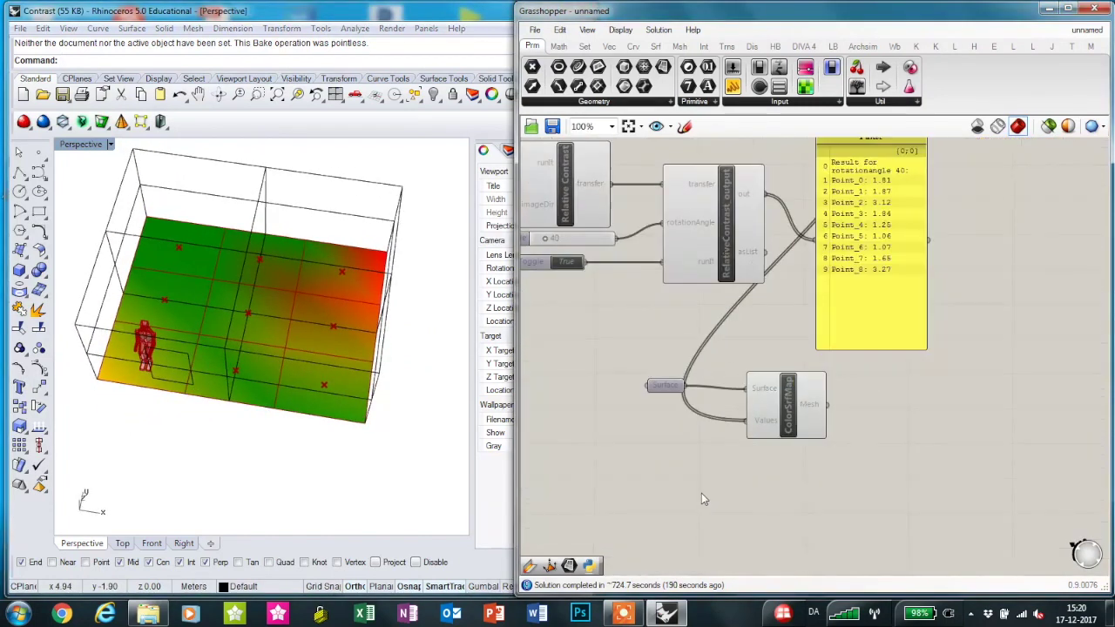
Move the relative contrast result panel so that it lines up directly beneath the DGP result panel
scroll(699, 492, "down", 2)
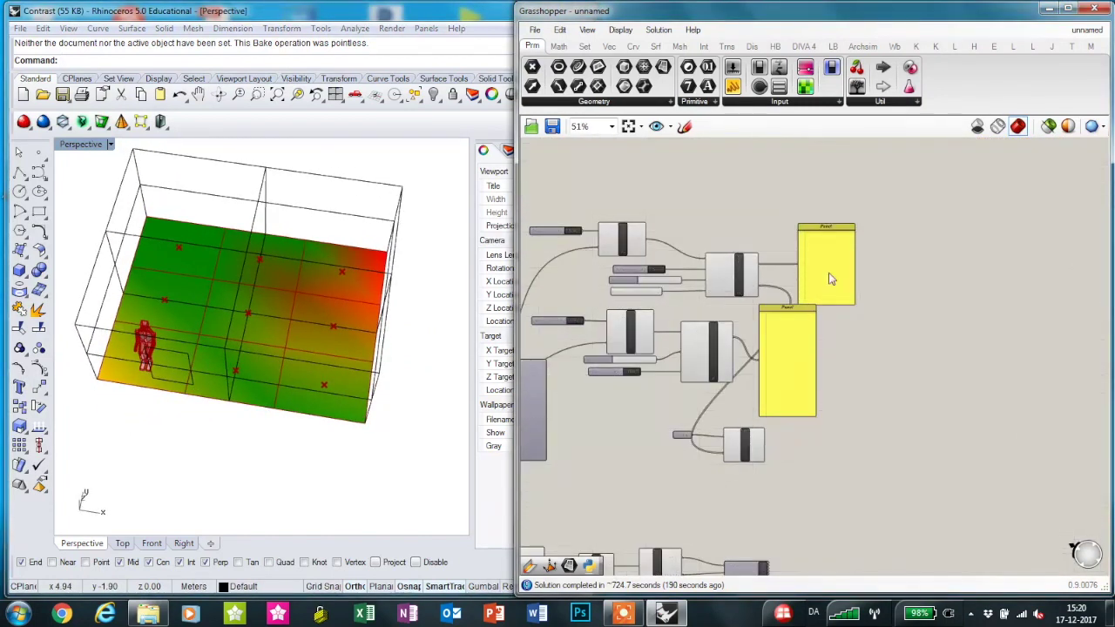
scroll(833, 349, "up", 2)
left_click_drag(833, 346, 907, 353)
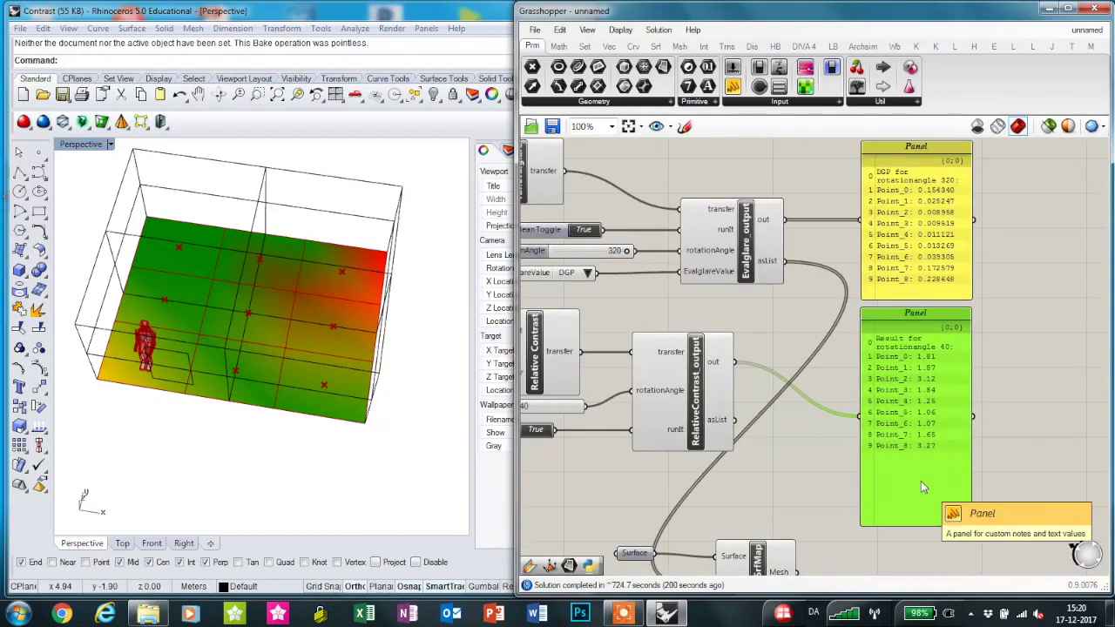